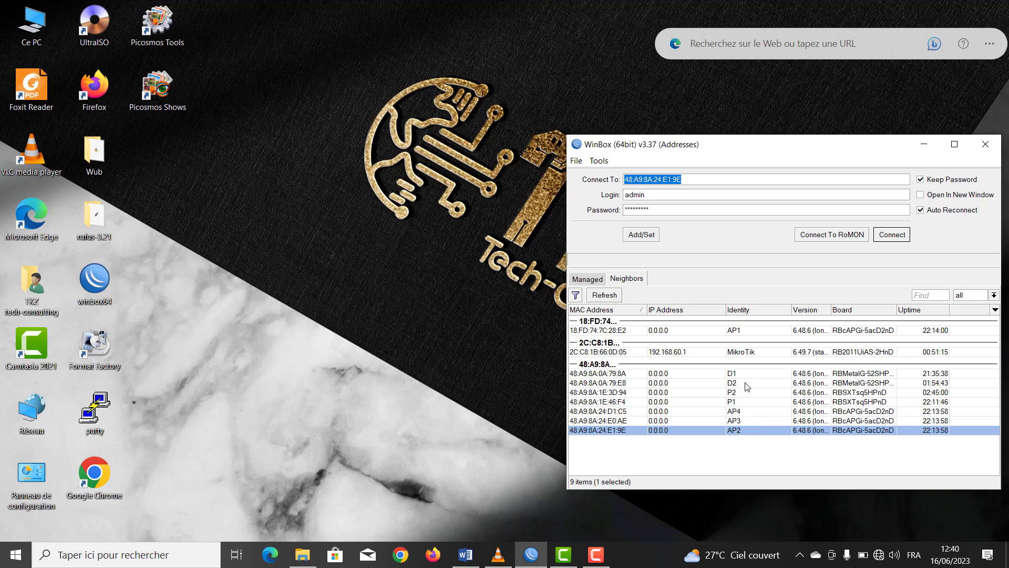
Examine the discovered neighbors AP1, MikroTik, P1, P2, D1, D2 and AP2 in the neighbor list
click(760, 332)
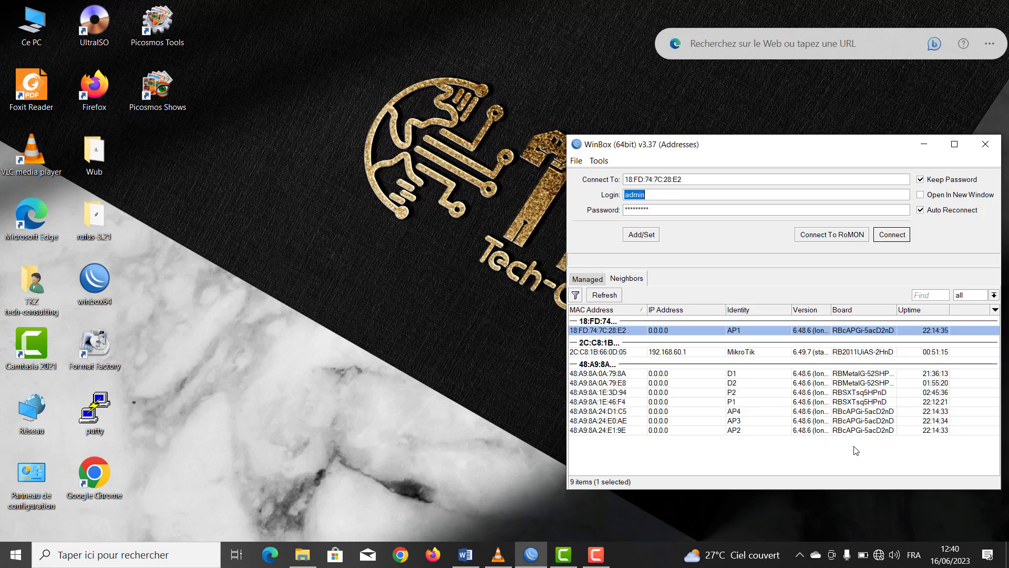
click(748, 355)
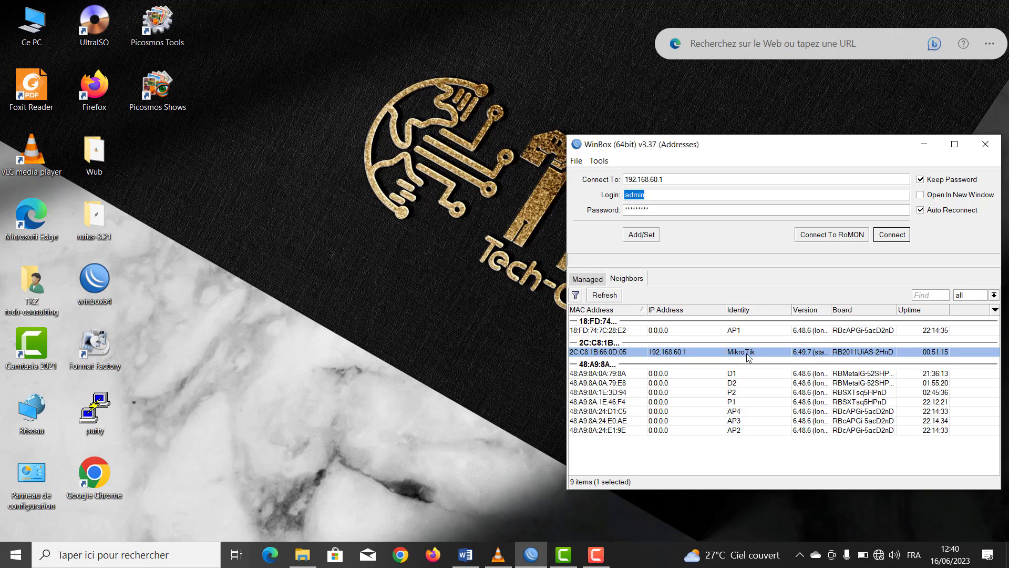
click(740, 394)
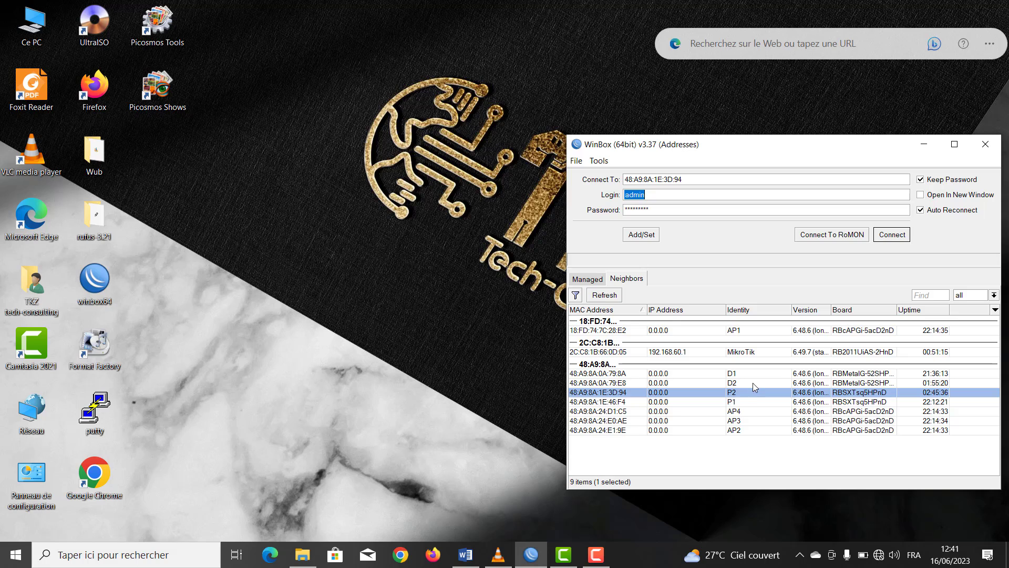
click(755, 384)
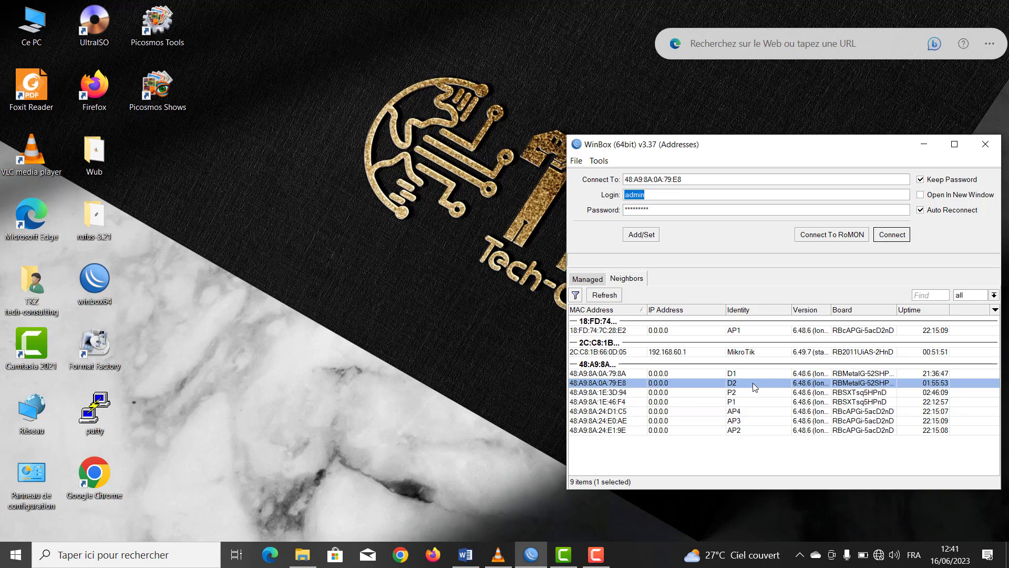
click(735, 403)
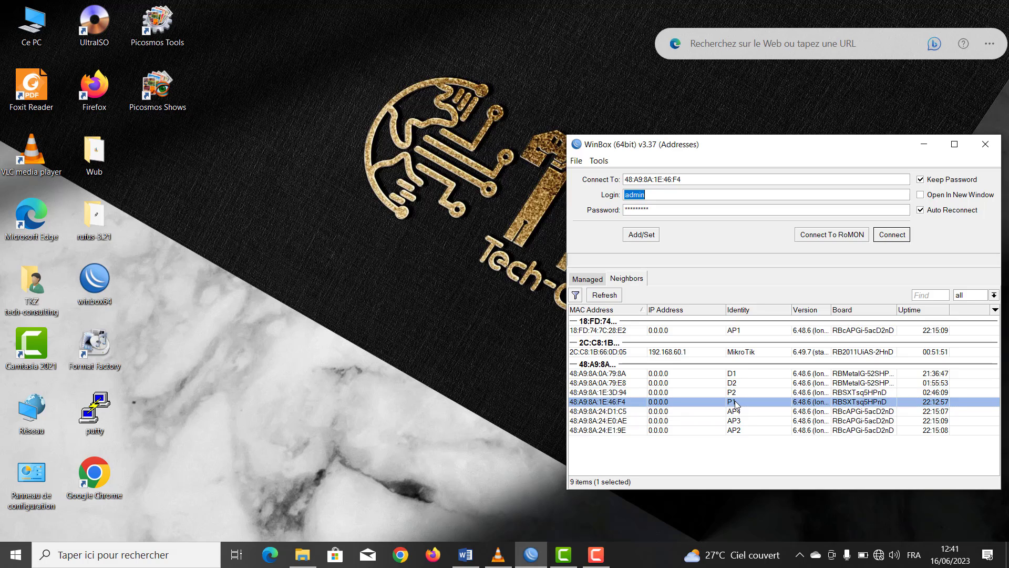
click(747, 374)
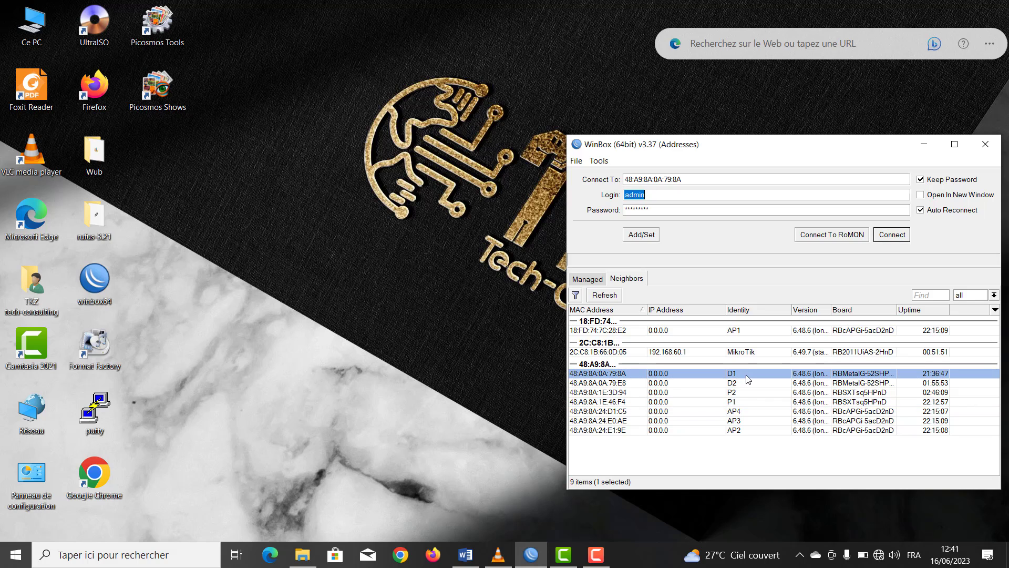
click(745, 385)
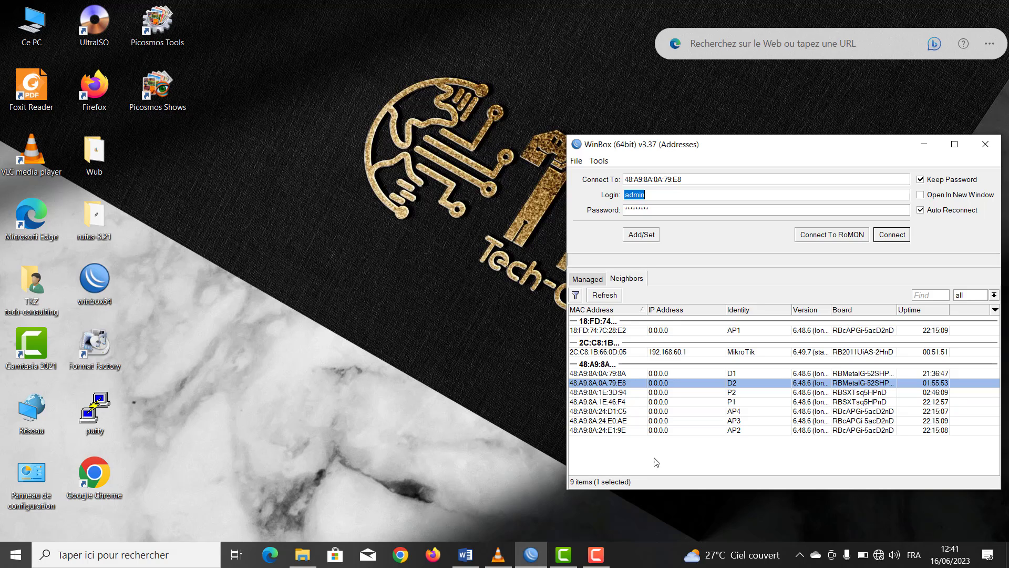
click(763, 431)
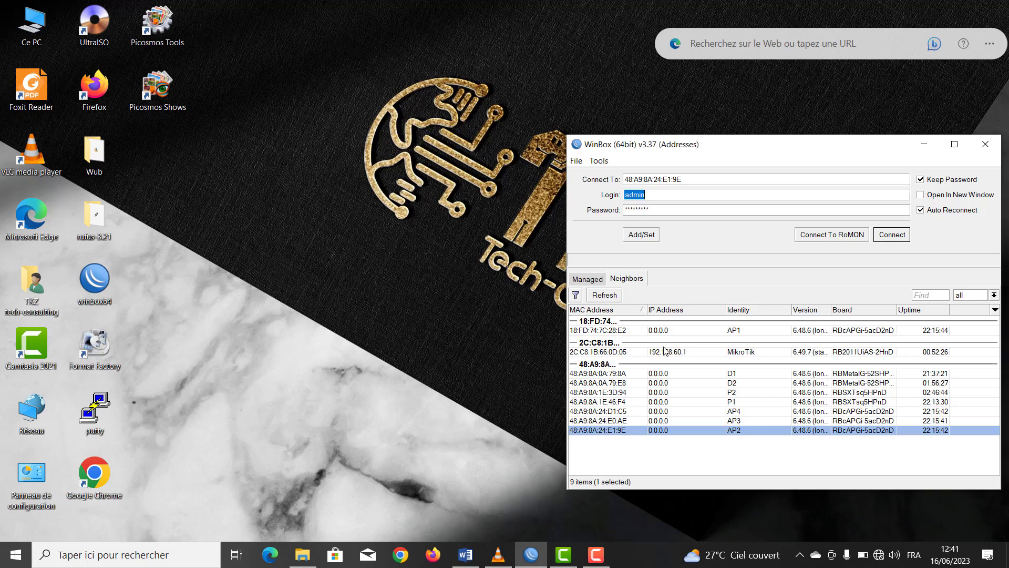
Switch to VLC and play the AP CAP AC.mp4 video in full screen
click(498, 555)
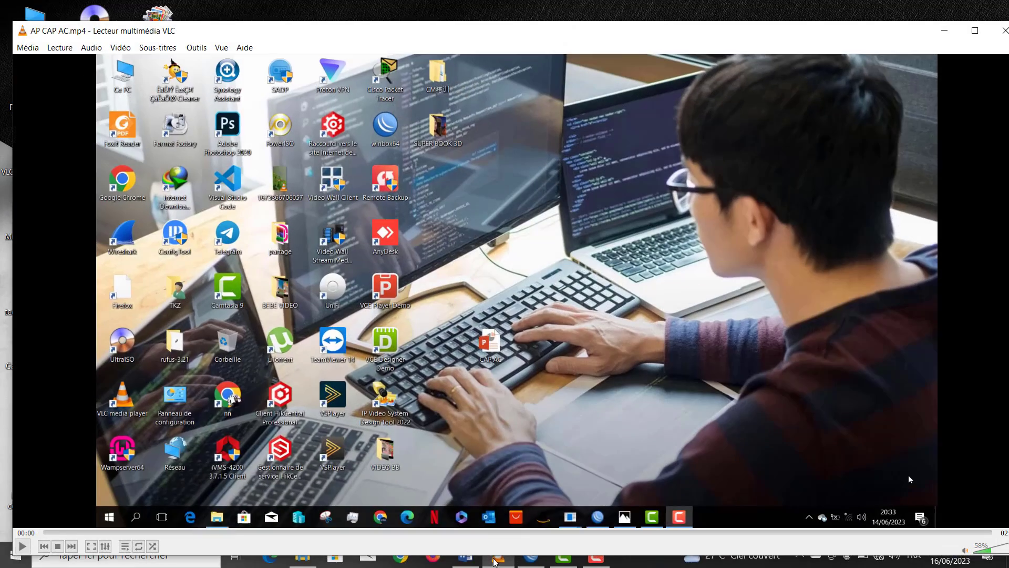
double_click(909, 475)
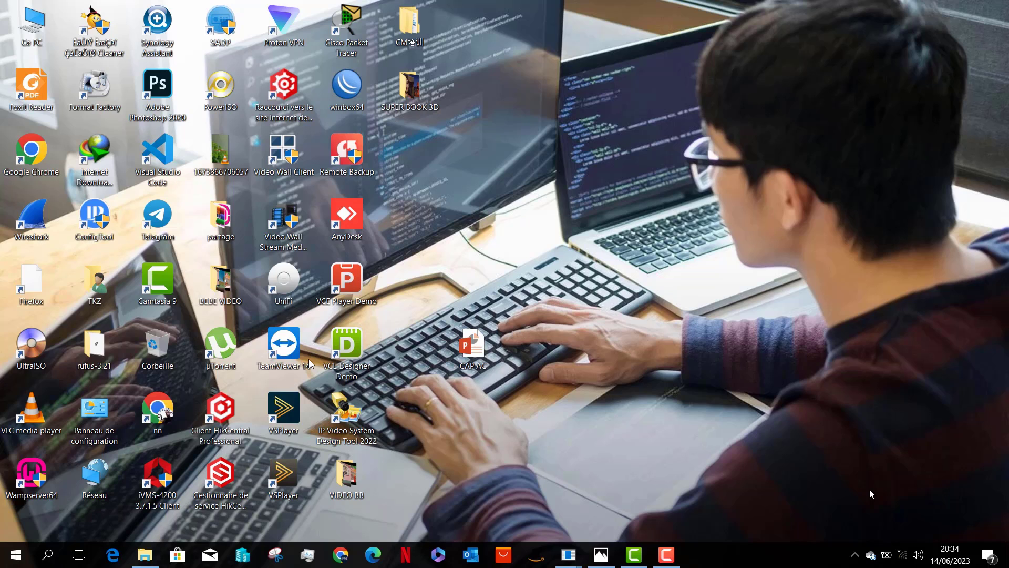
Check the available Wi-Fi networks and launch winbox64 from the desktop
click(905, 555)
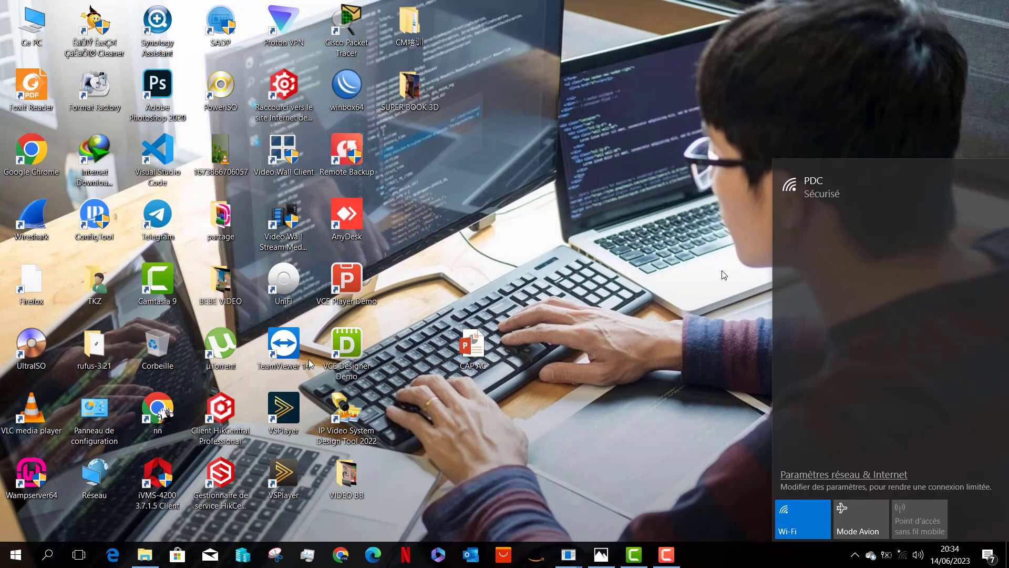
click(654, 308)
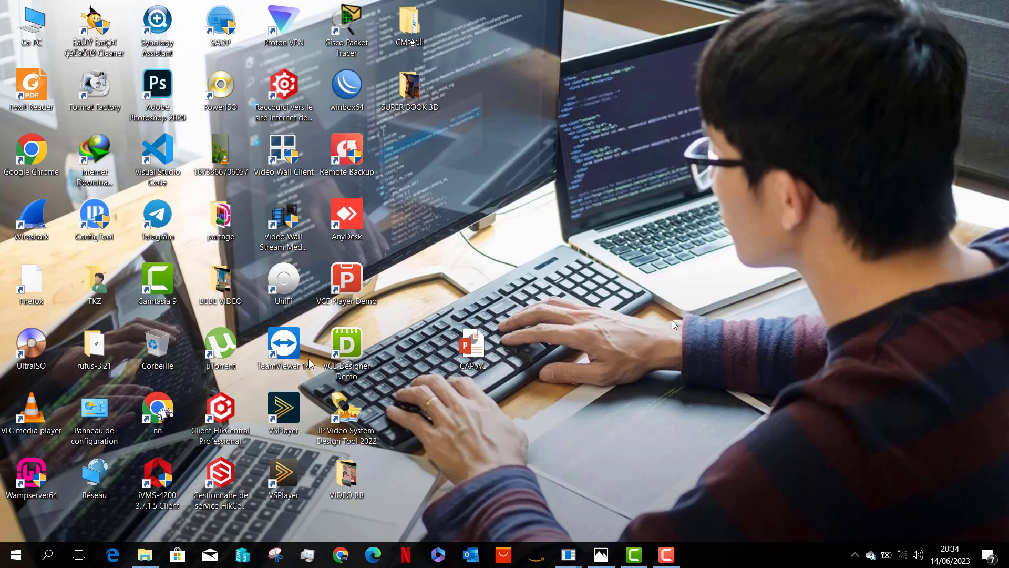
click(902, 556)
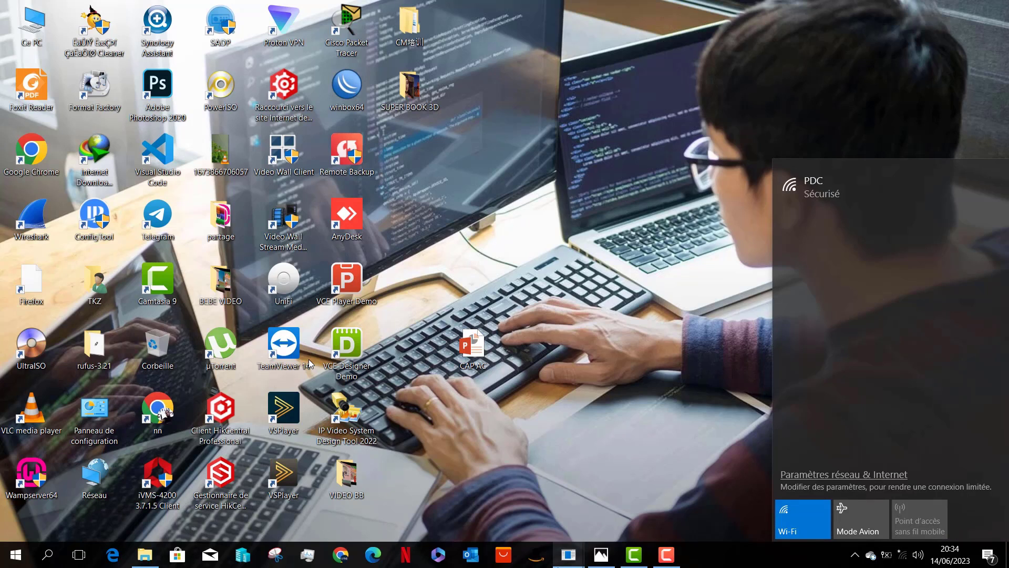
double_click(347, 95)
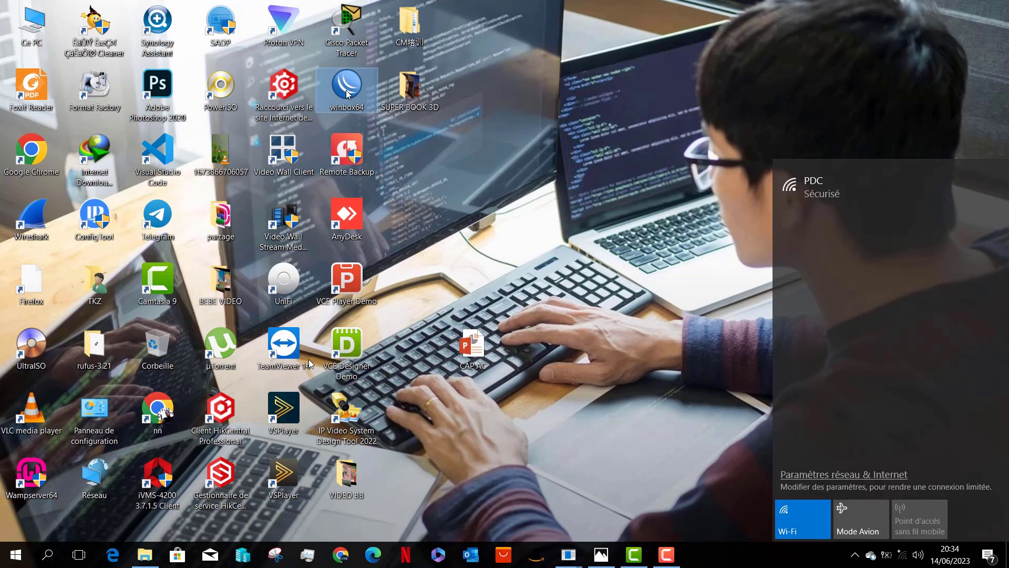
click(902, 557)
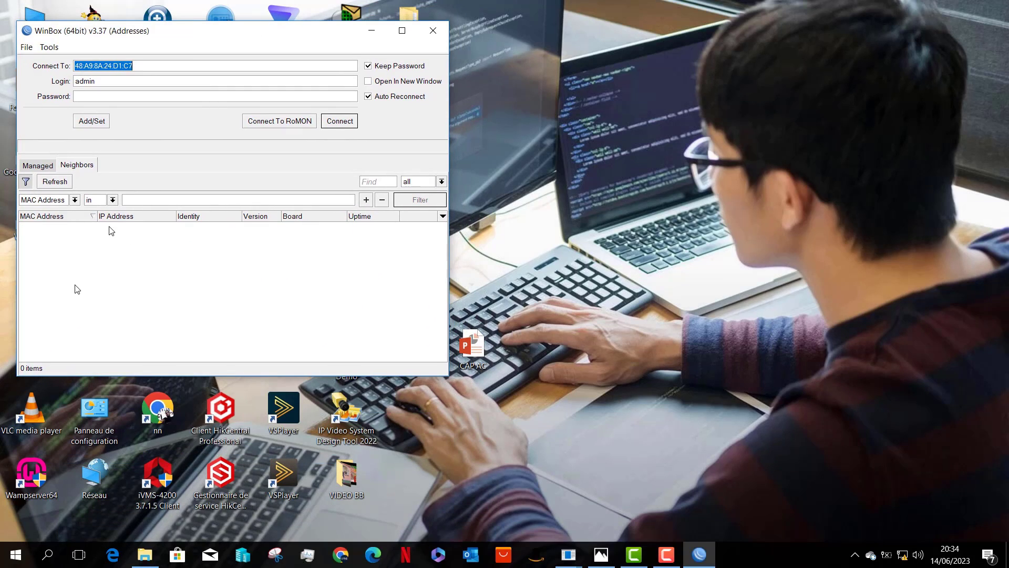
Refresh the neighbors, connect to the cAP ac 48:A9:8A:24:D1:C5 and set its identity to AP4
click(41, 185)
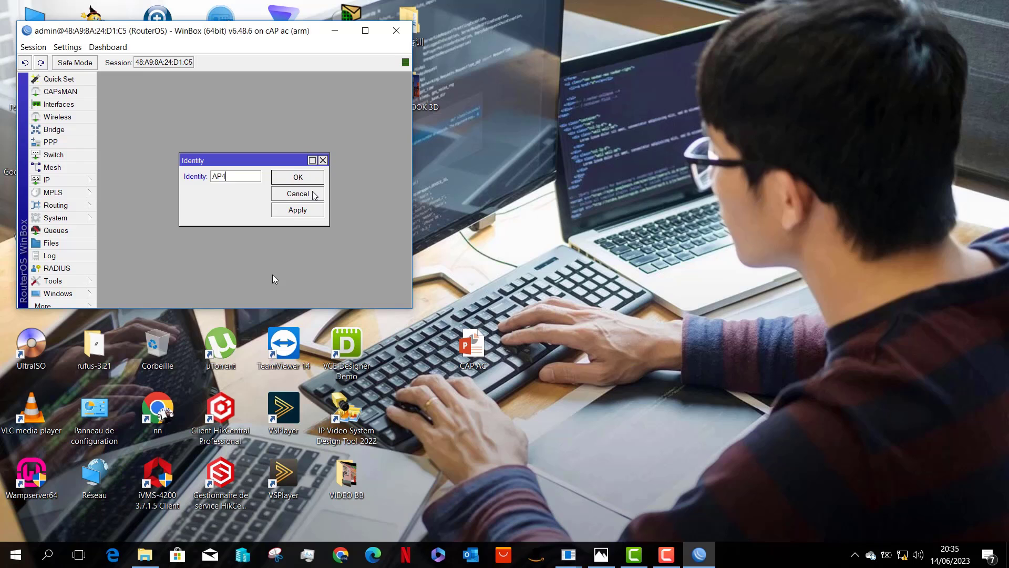
click(305, 178)
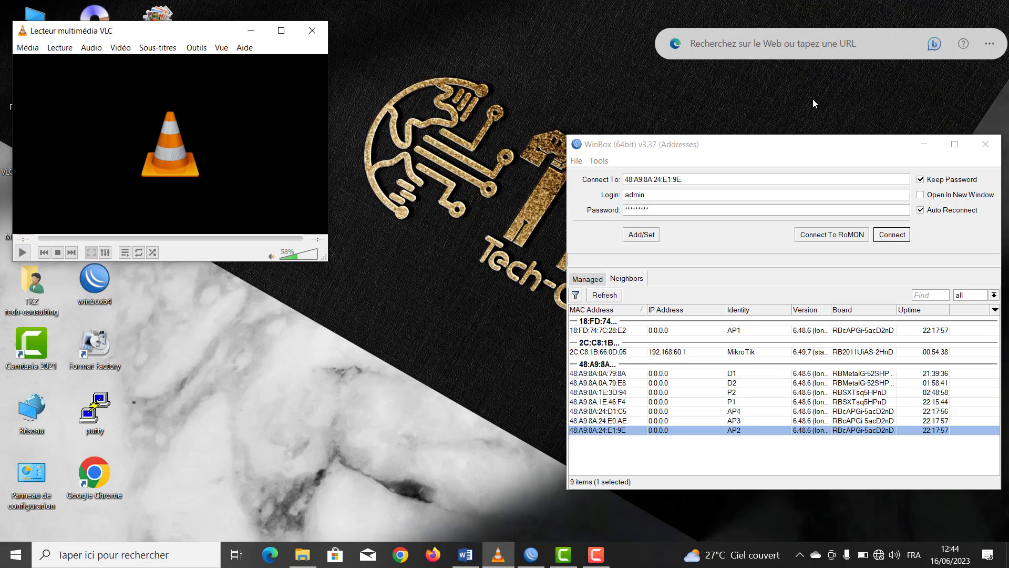
Close the video player and connect WinBox to the MikroTik router by its MAC address 2C:C8:1B:66:0D:05
click(312, 31)
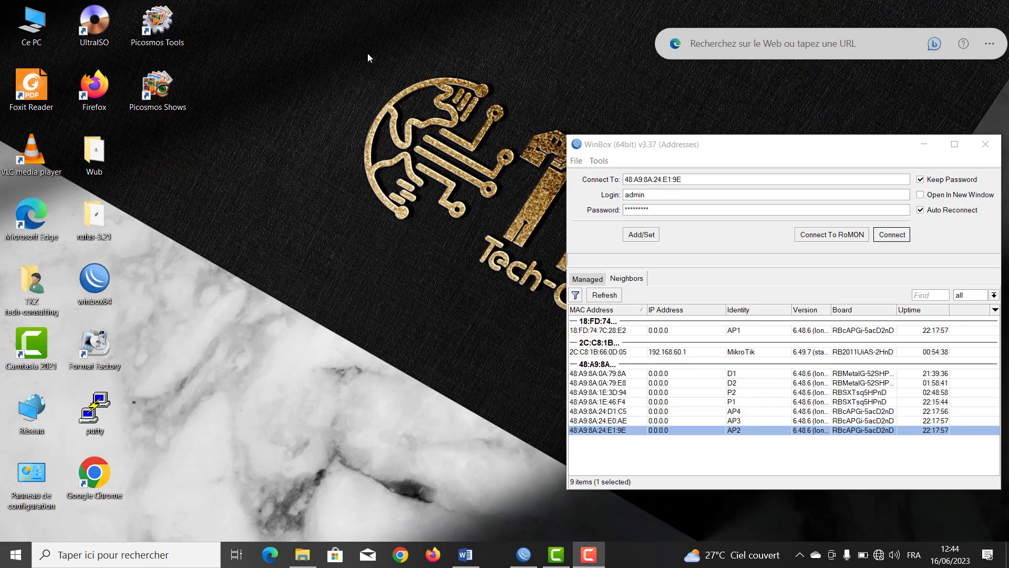
drag(693, 149, 545, 119)
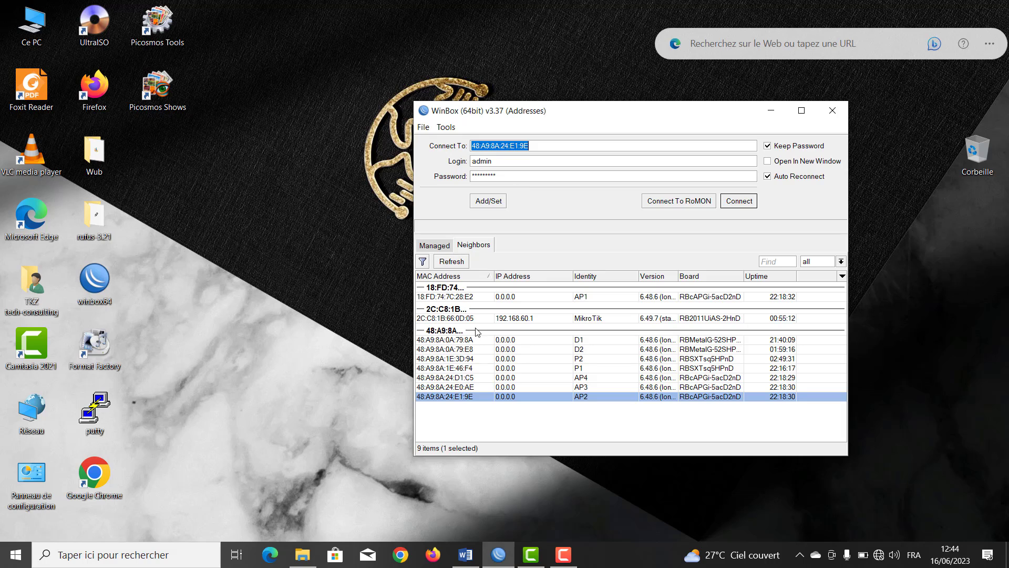
click(516, 319)
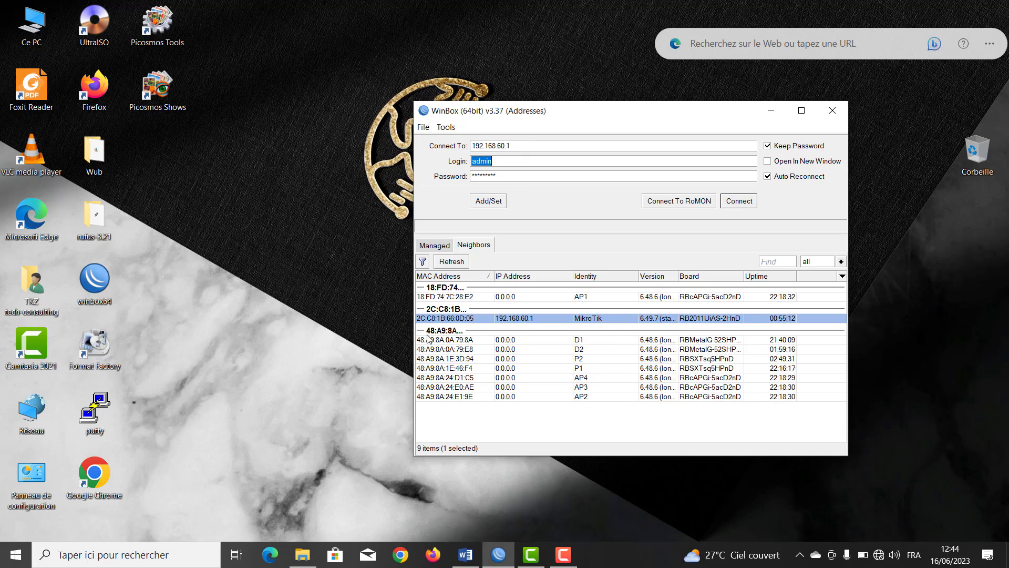
click(435, 319)
click(739, 201)
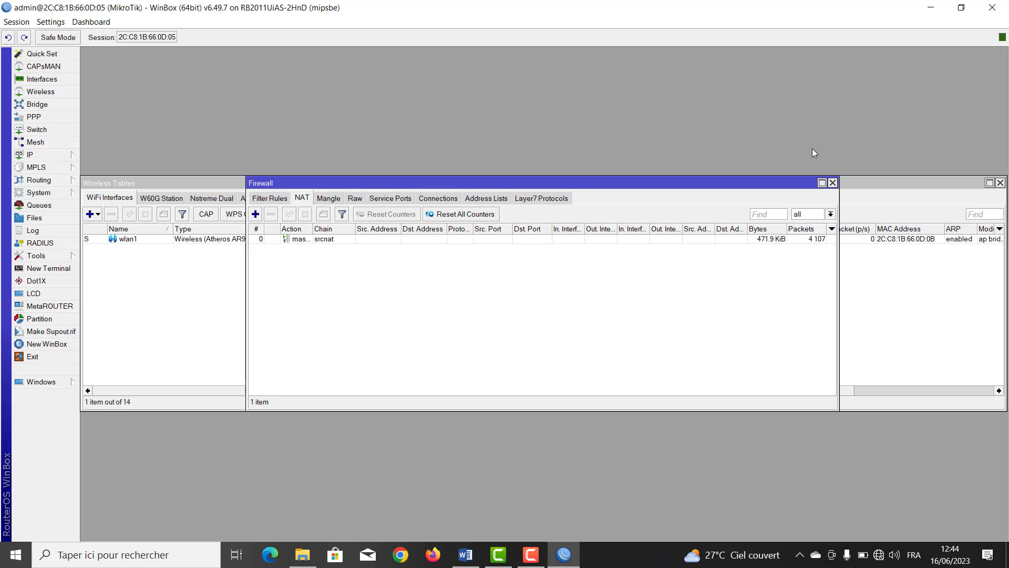
Close the Firewall and Wireless Tables windows and open the bridge list to inspect the LAN and WAN bridges
click(833, 183)
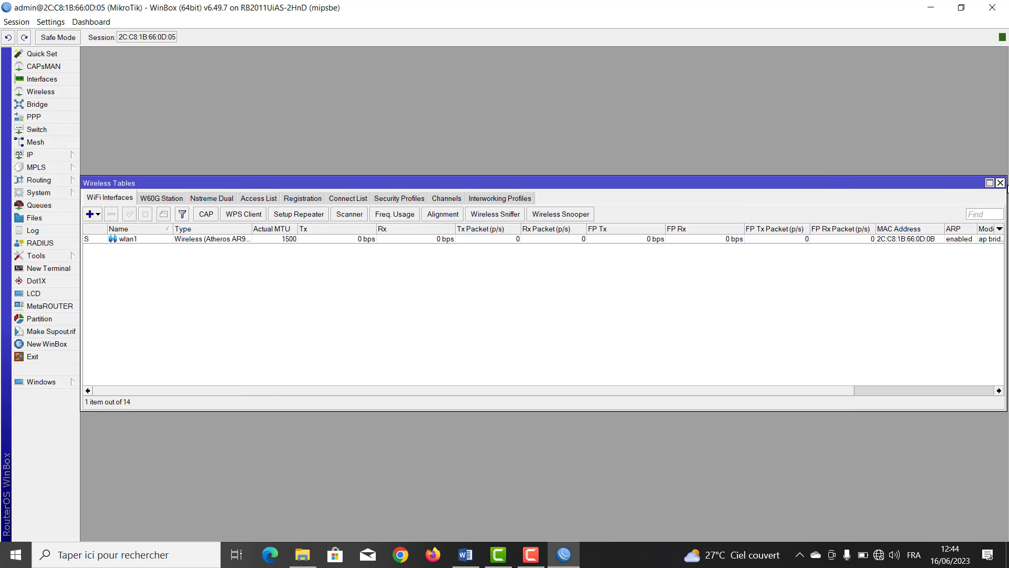
click(1001, 182)
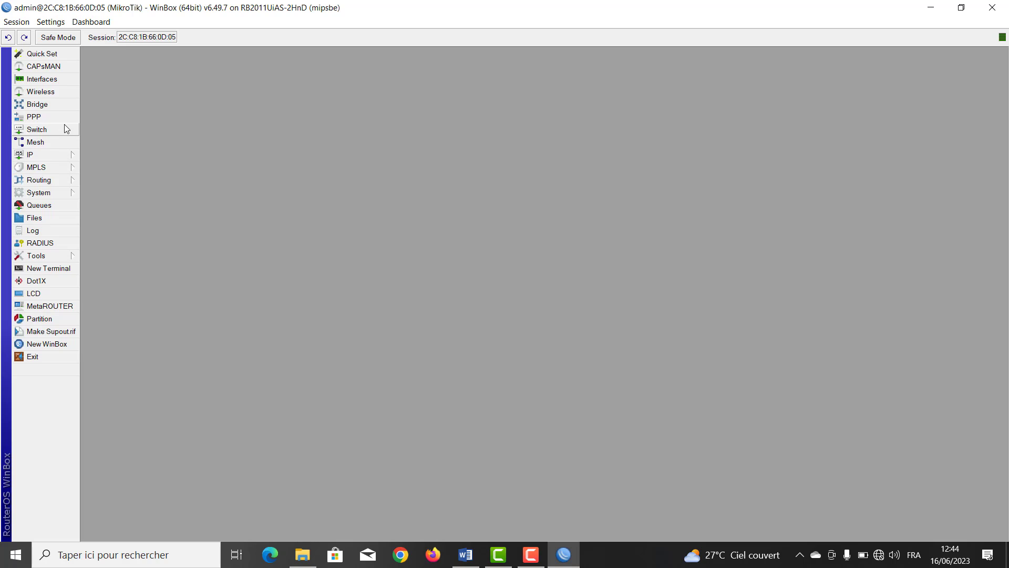
click(49, 108)
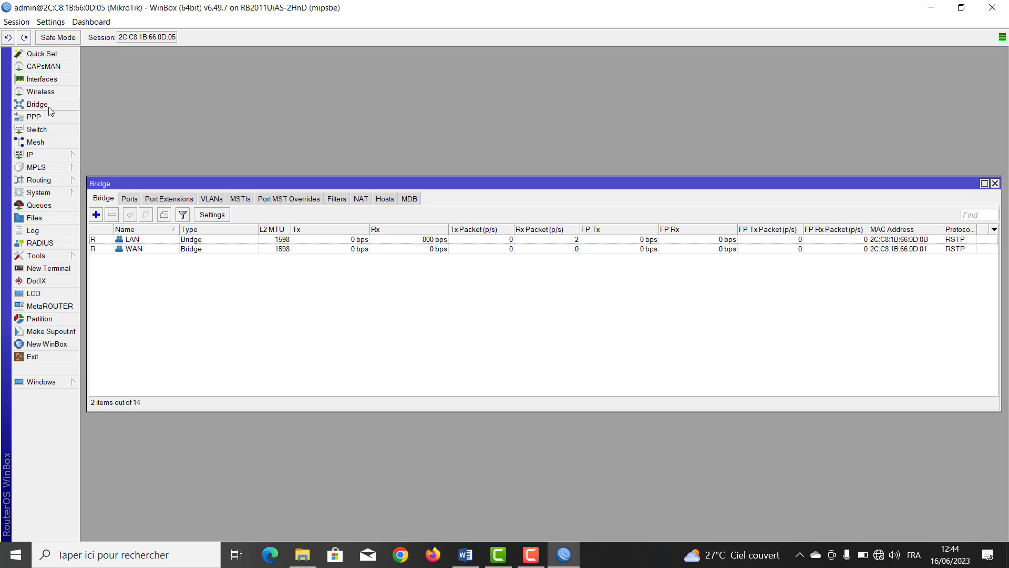
click(143, 239)
click(141, 250)
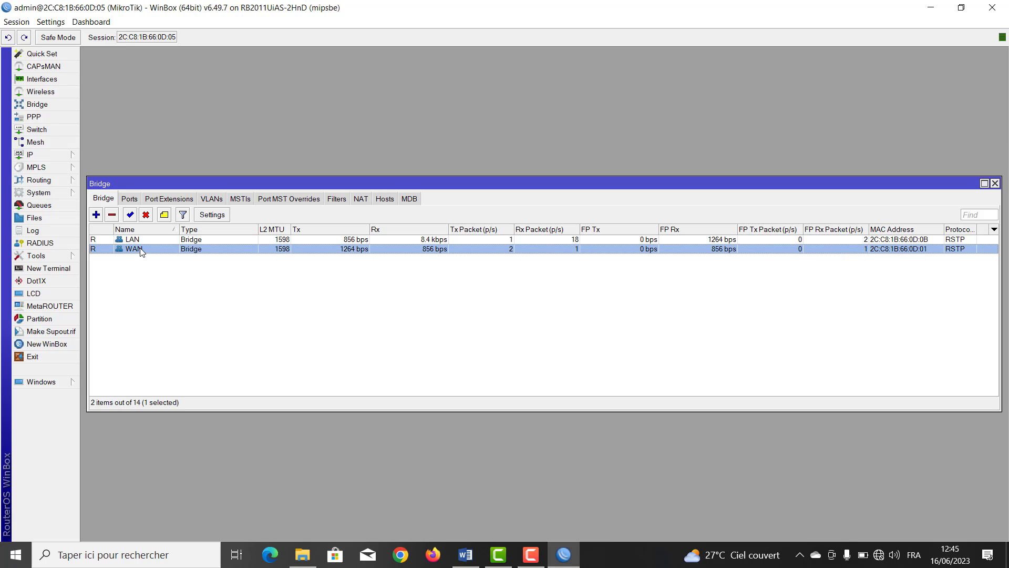
Examine which interfaces belong to the LAN and WAN bridges, consulting the list of neighboring devices in a new WinBox window
click(130, 199)
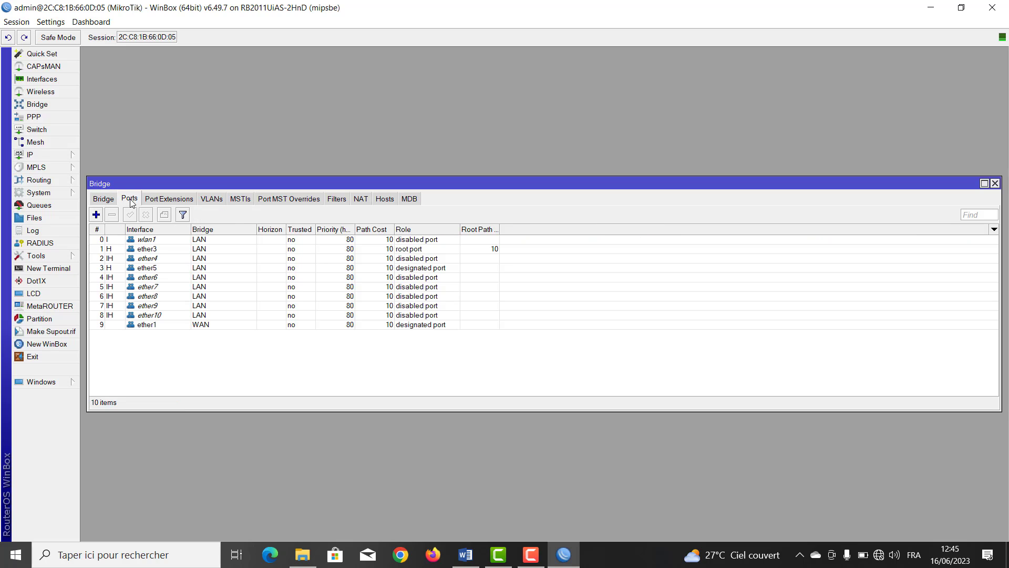
click(153, 243)
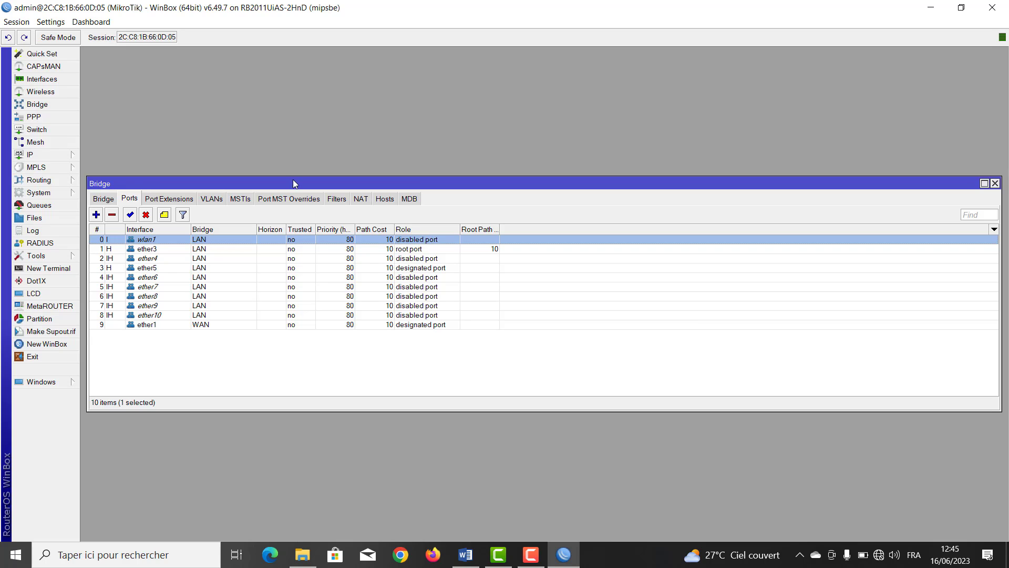
click(47, 344)
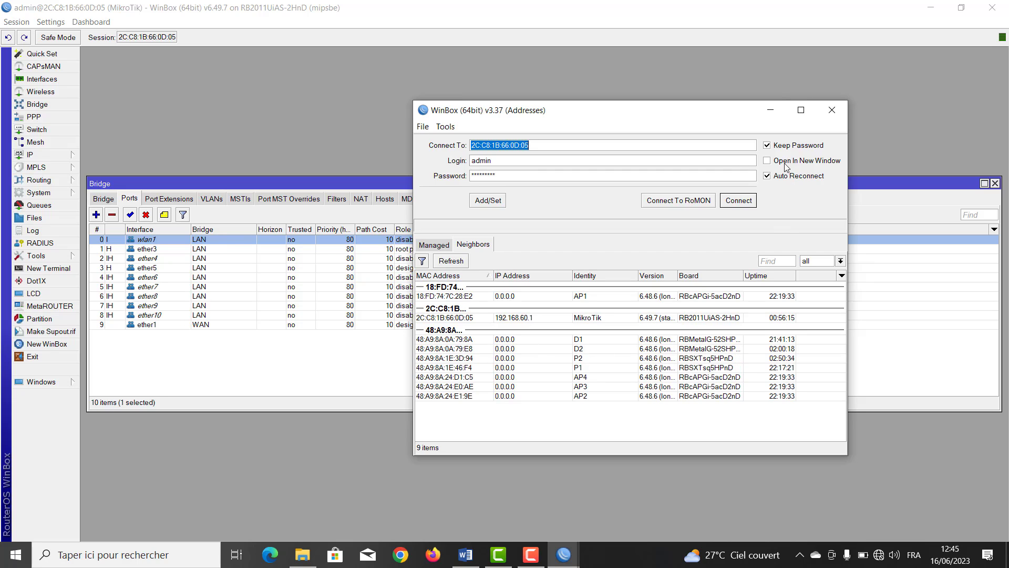
click(767, 110)
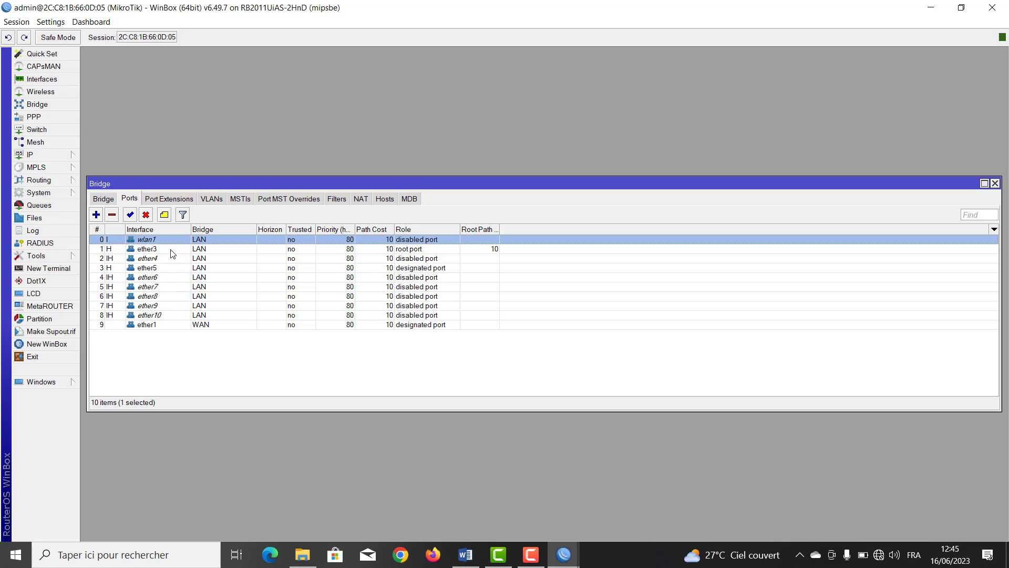
click(201, 326)
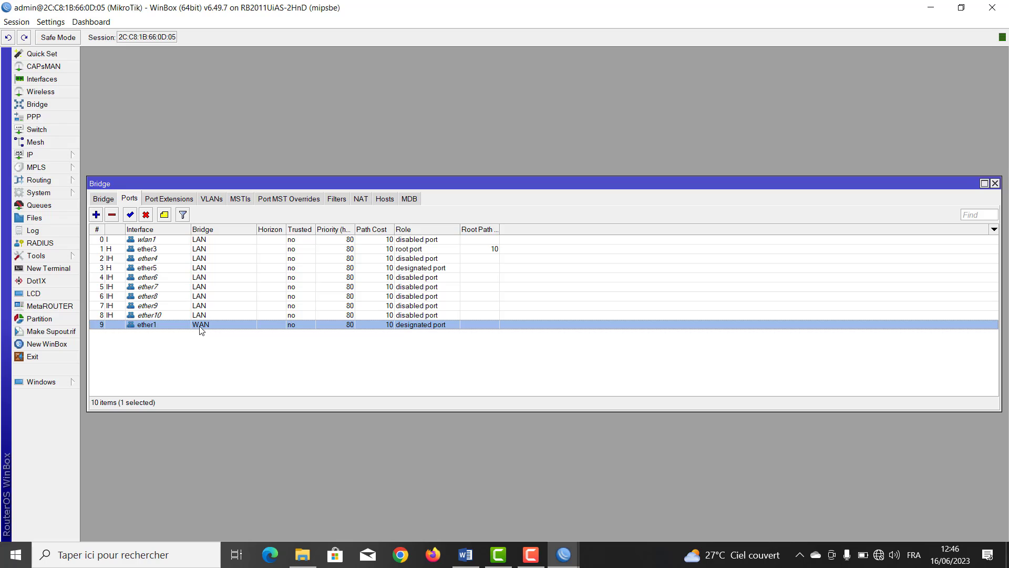
click(112, 199)
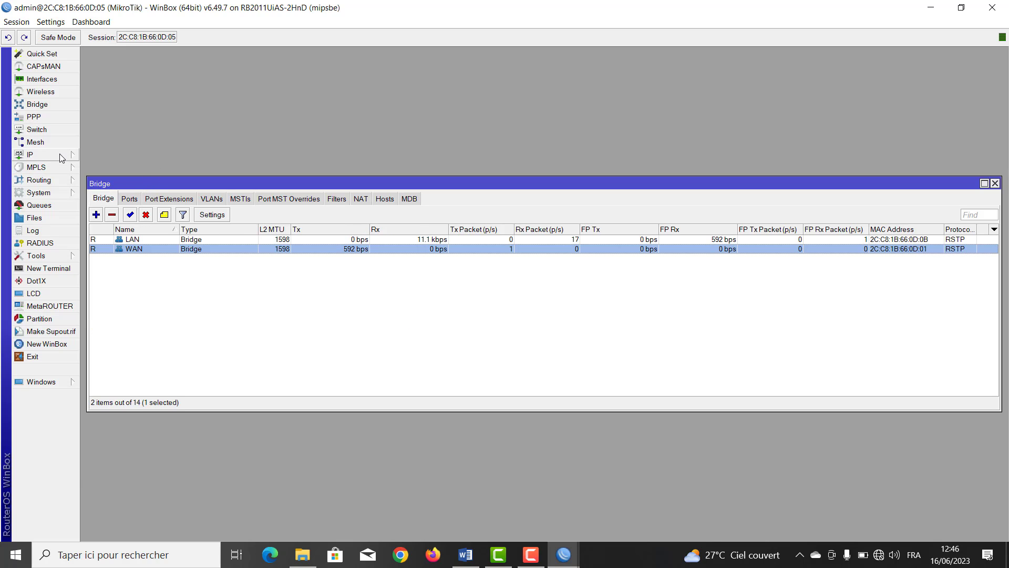
Open the router's IP address list and inspect the address assigned to the LAN interface without changing it
click(59, 154)
click(94, 180)
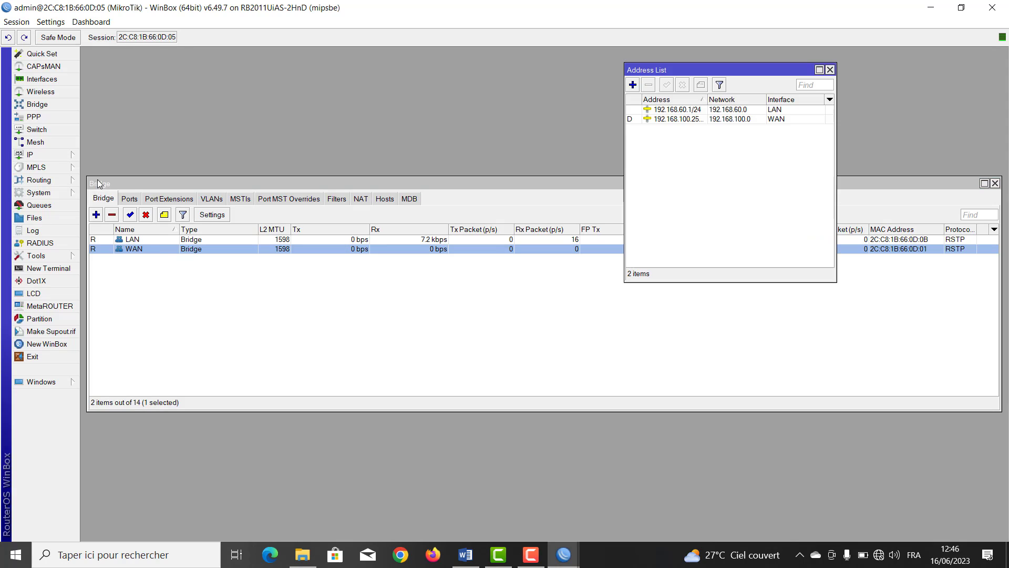
click(698, 110)
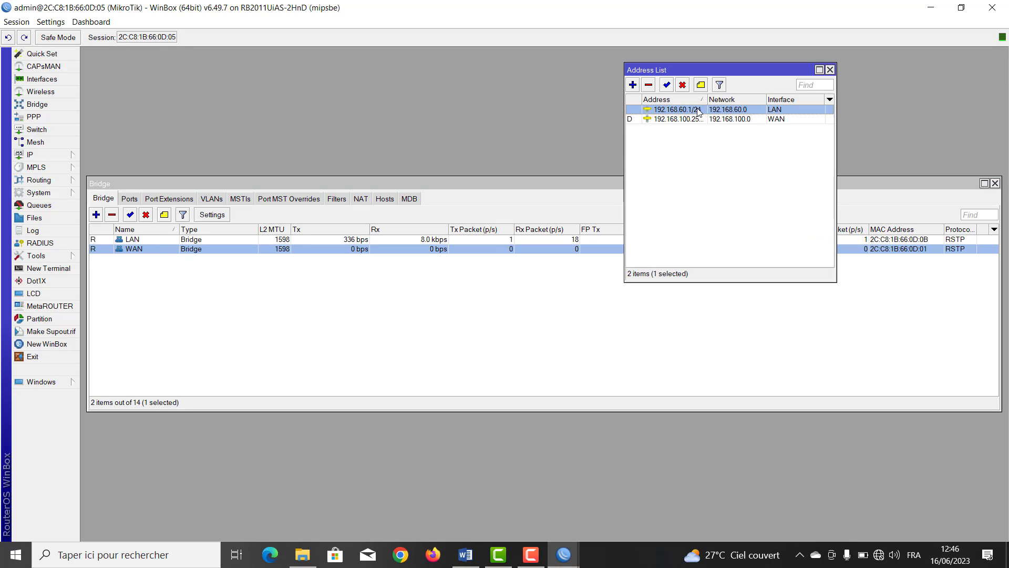
double_click(738, 110)
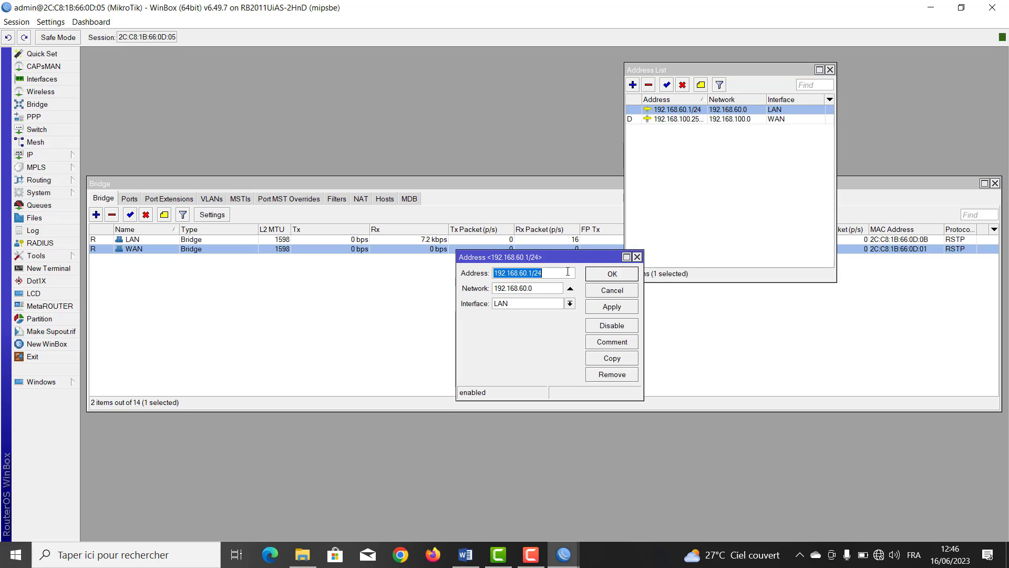
click(637, 257)
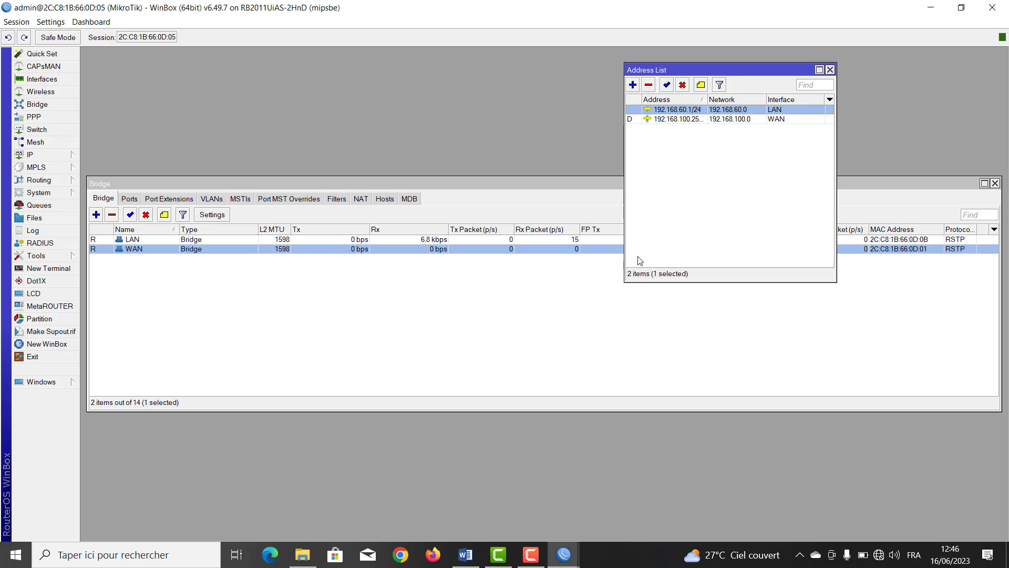
Inspect the WAN entry in the address list and the WAN DHCP client, and close the DHCP Client window
click(728, 121)
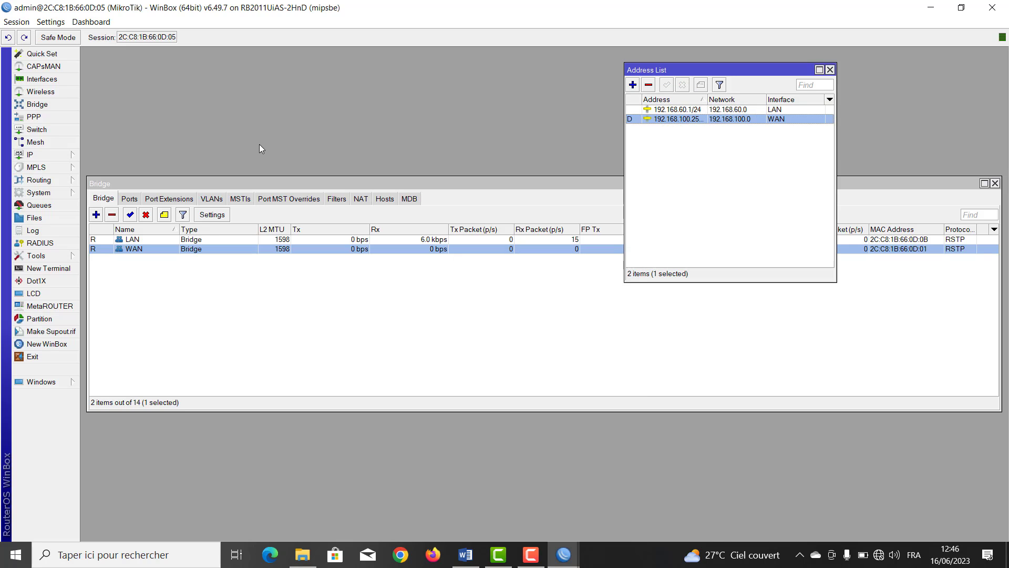
click(75, 154)
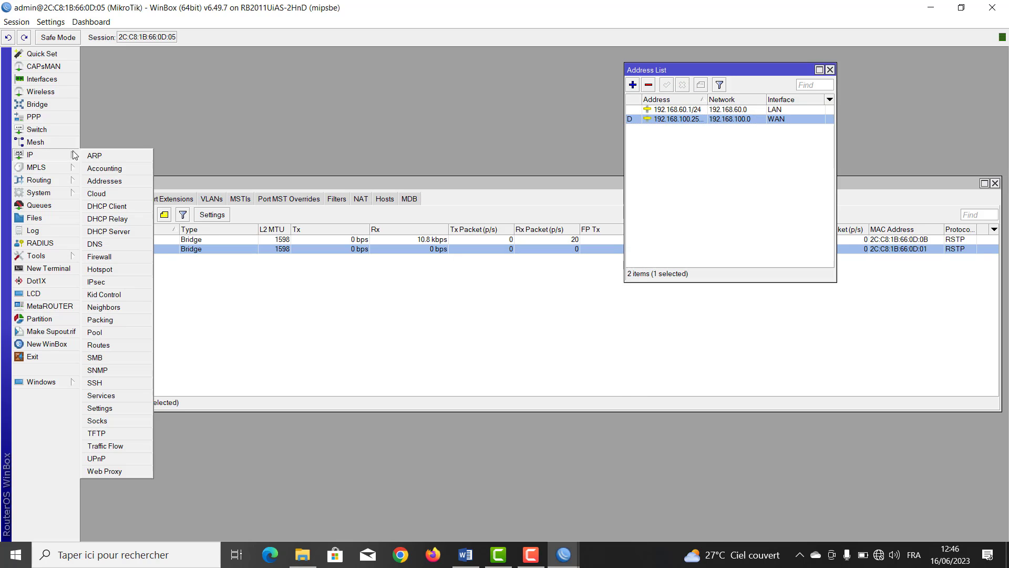
click(115, 207)
click(459, 241)
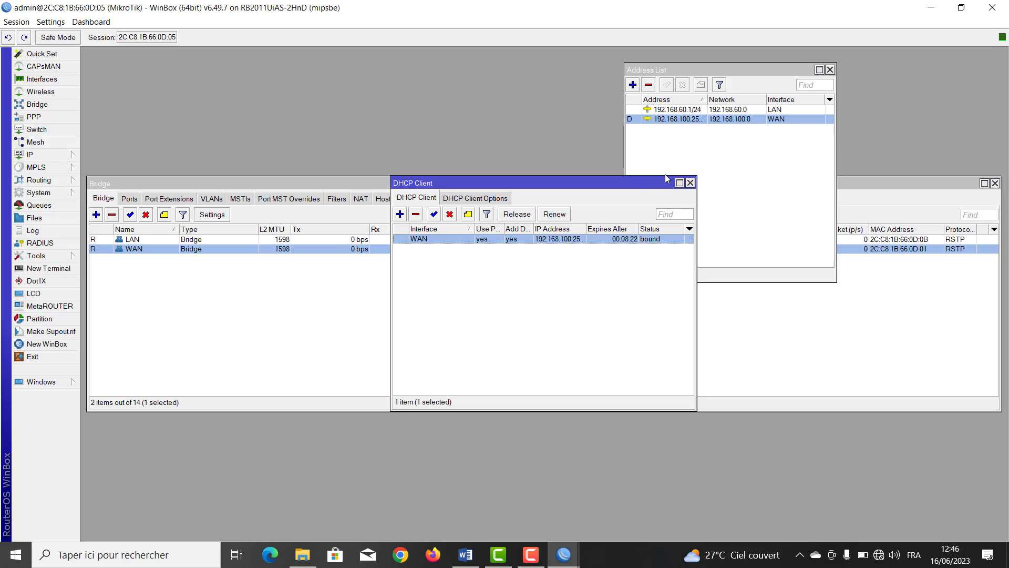
click(690, 182)
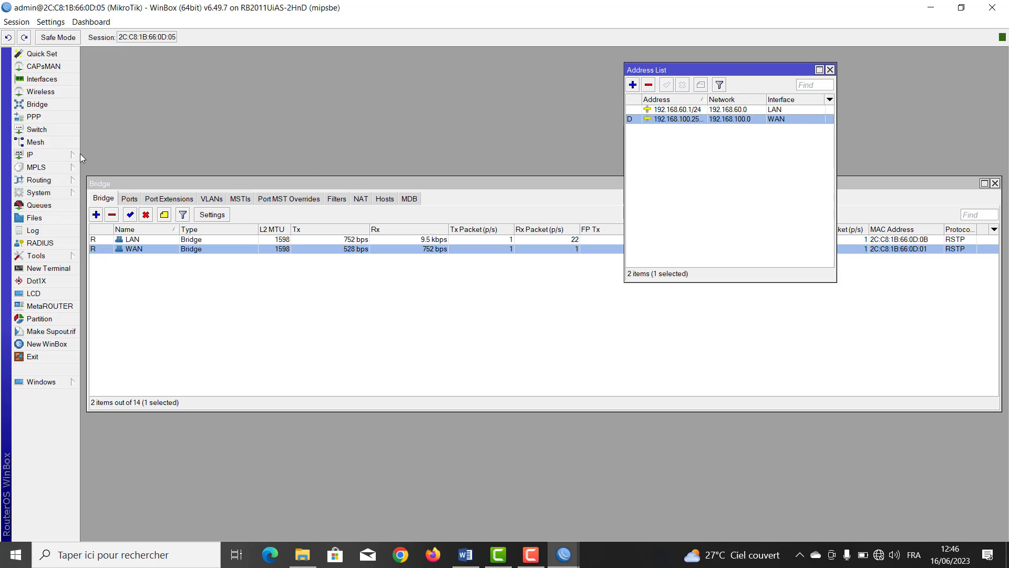
Review the wireless settings of interface wlan1, including its security profile choices, and close them without applying changes
click(44, 94)
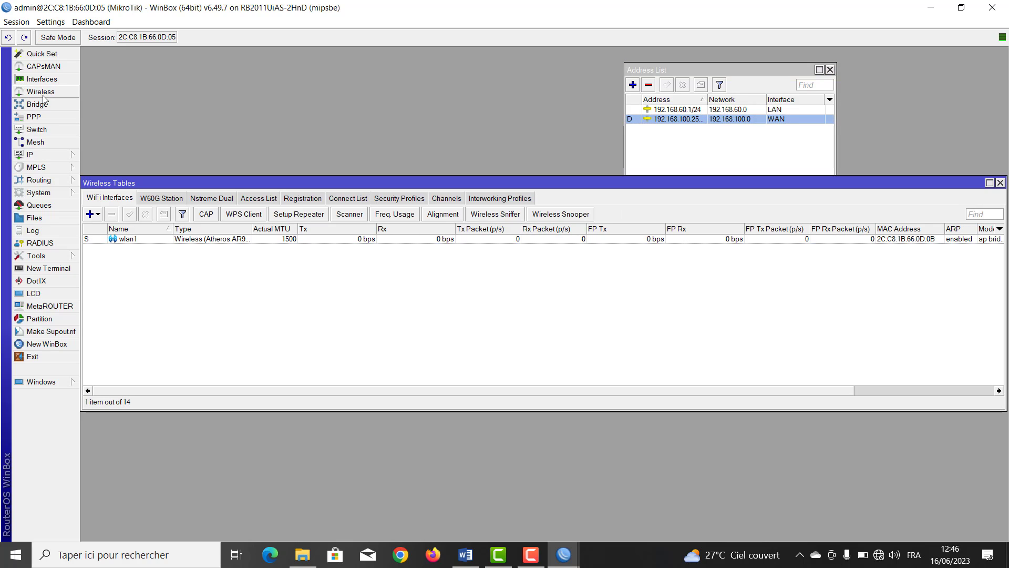
double_click(191, 241)
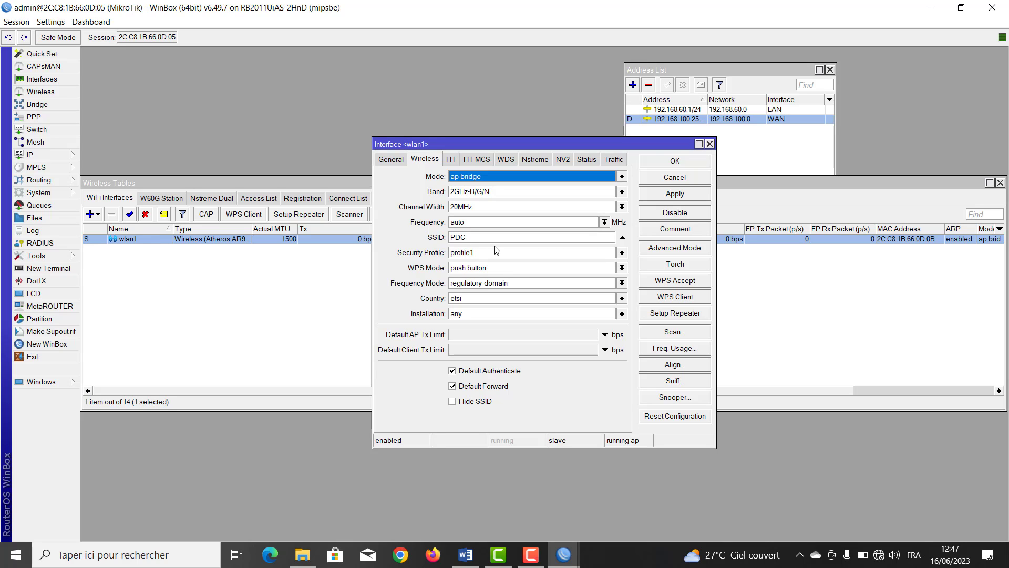
click(505, 254)
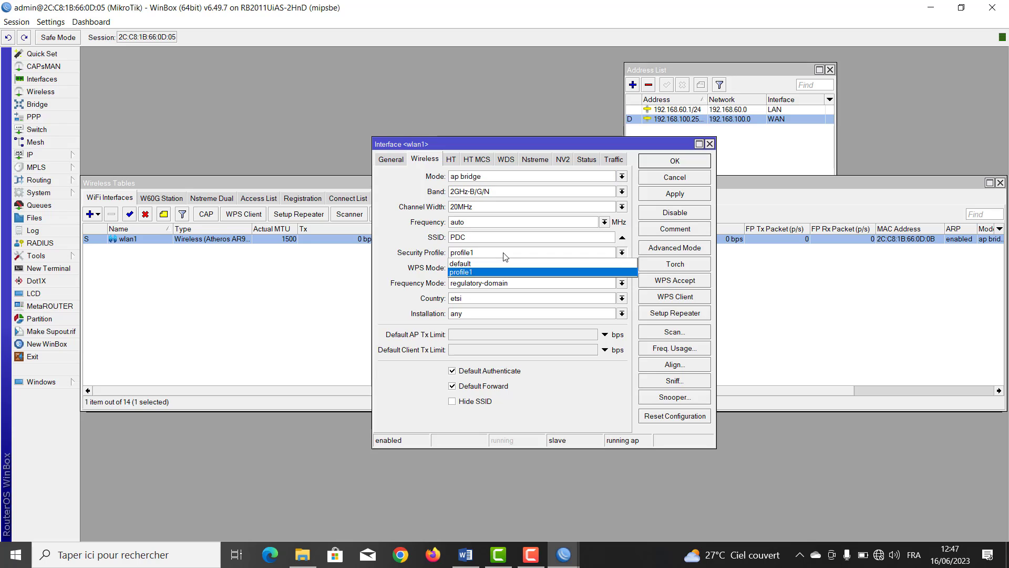
click(480, 272)
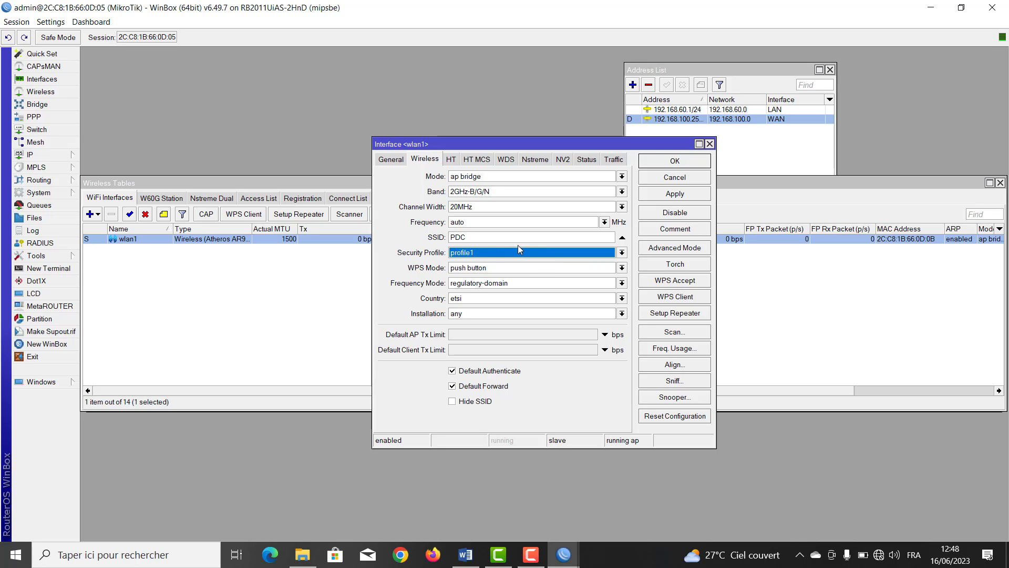
click(710, 144)
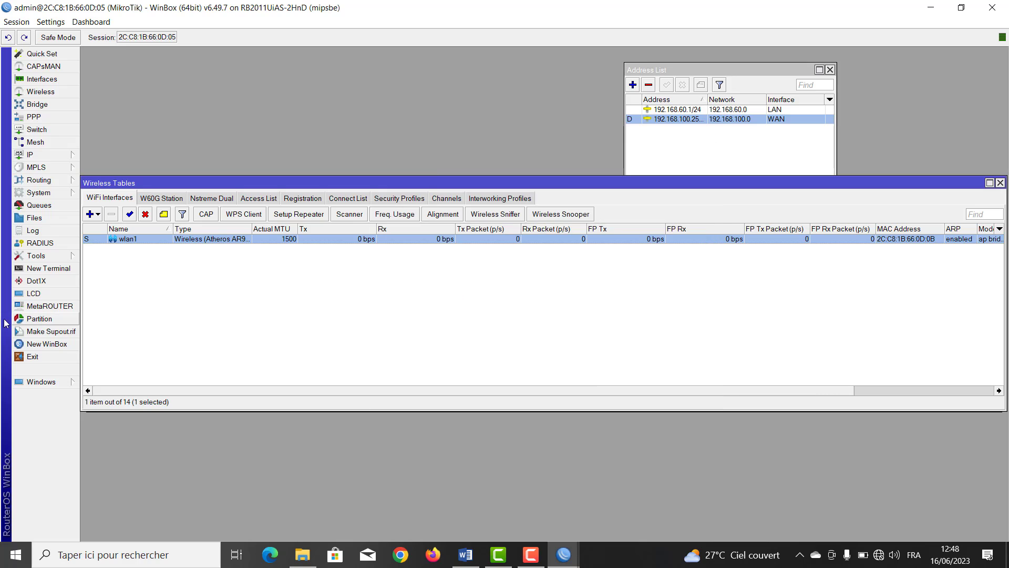
Review the general and action settings of the srcnat rule in the firewall's NAT list, and close the Firewall window
click(72, 154)
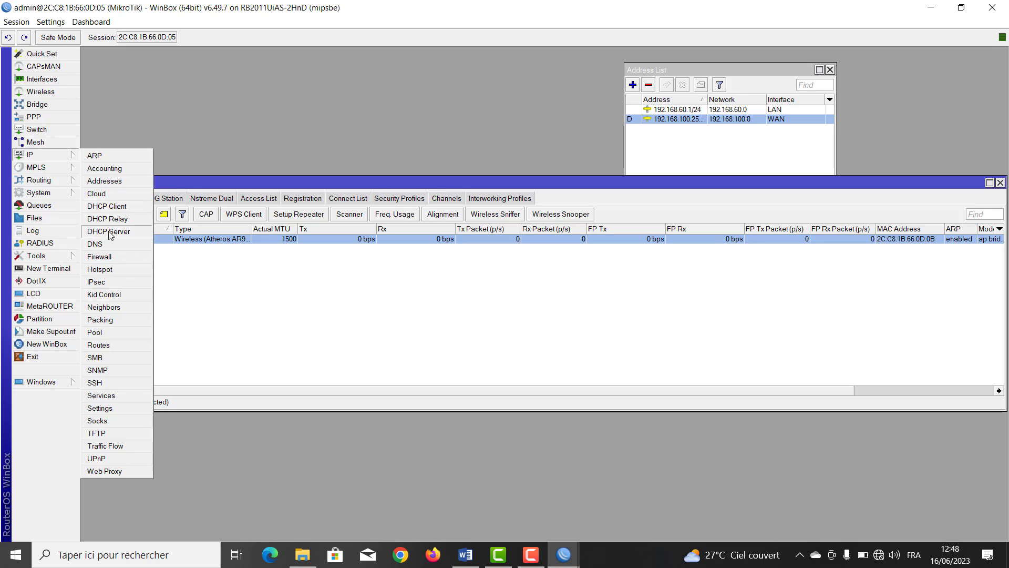
click(101, 256)
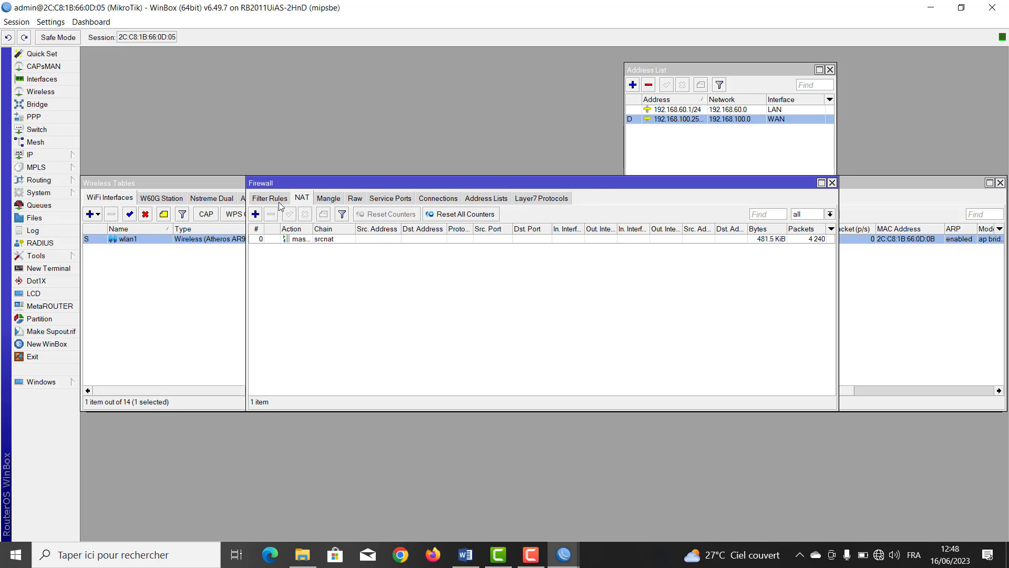
double_click(317, 242)
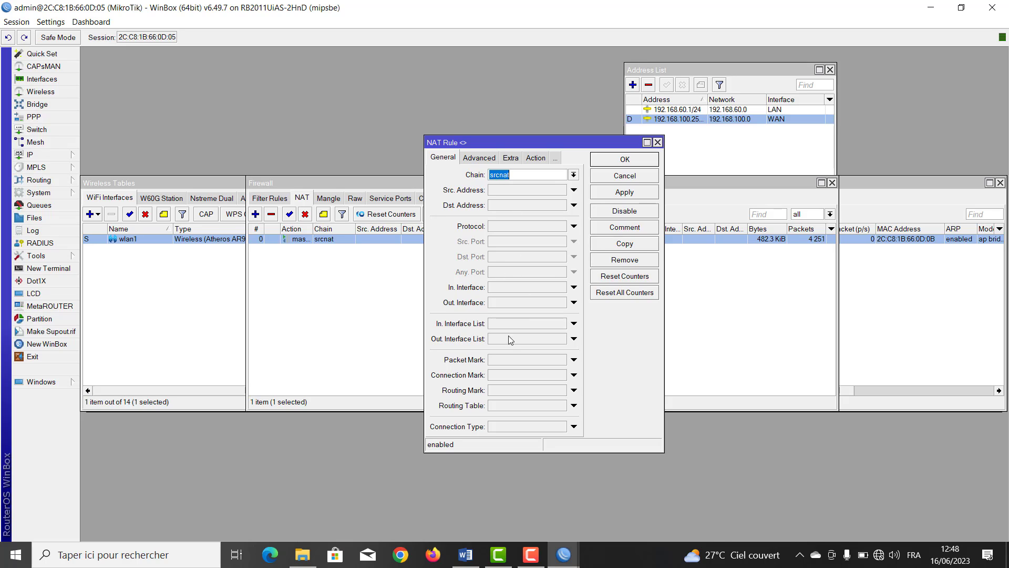
click(537, 157)
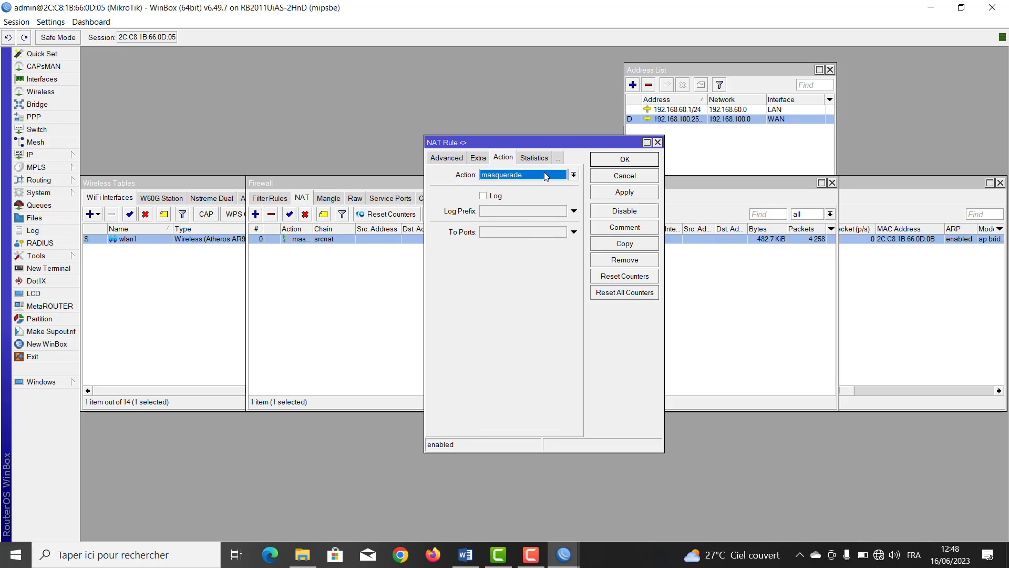
click(624, 159)
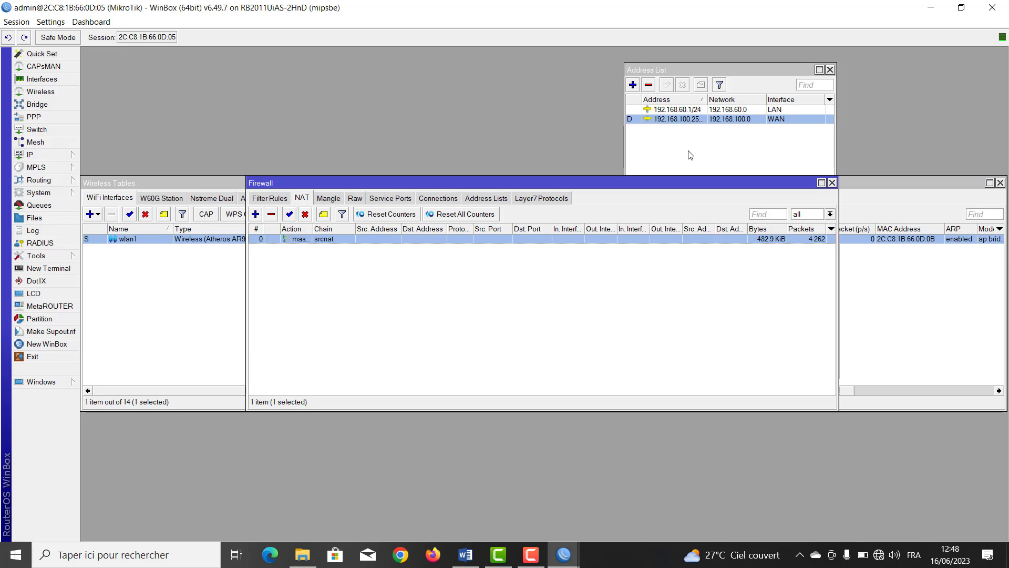
click(832, 183)
Review the settings of the DHCP server dhcp1 on the LAN interface, and close the DHCP Server window
click(42, 155)
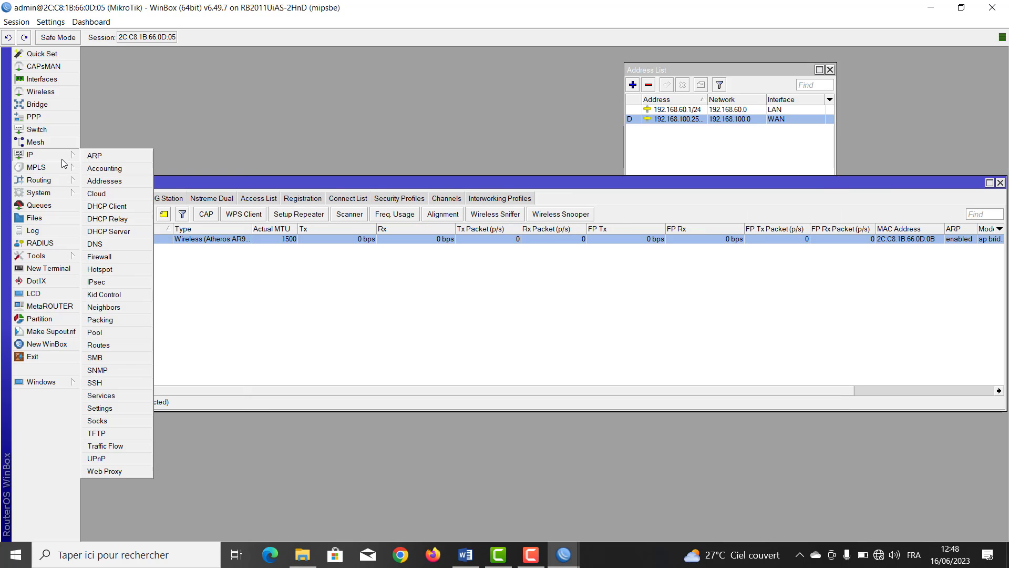
click(119, 236)
click(348, 242)
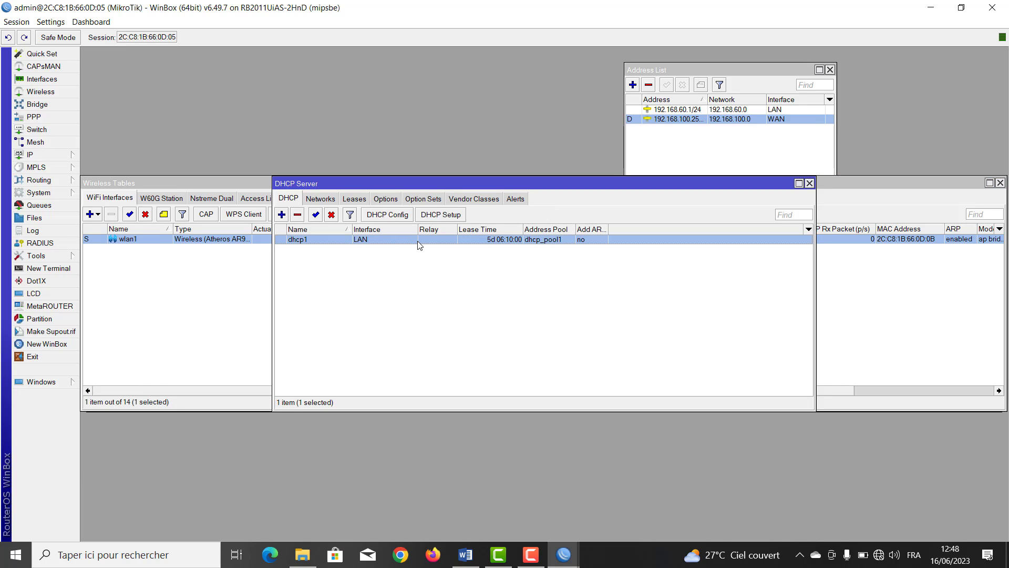
double_click(446, 245)
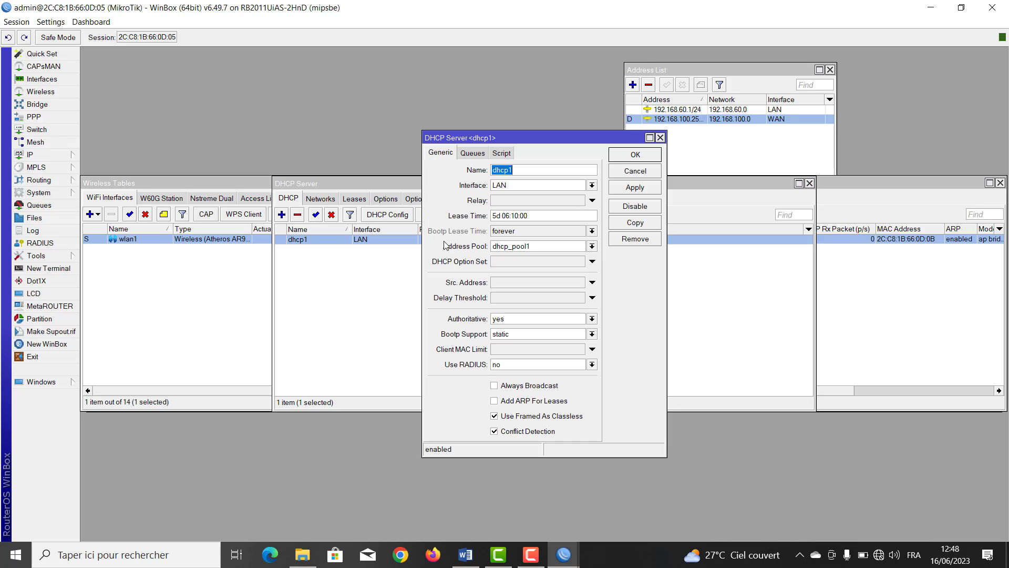
click(657, 148)
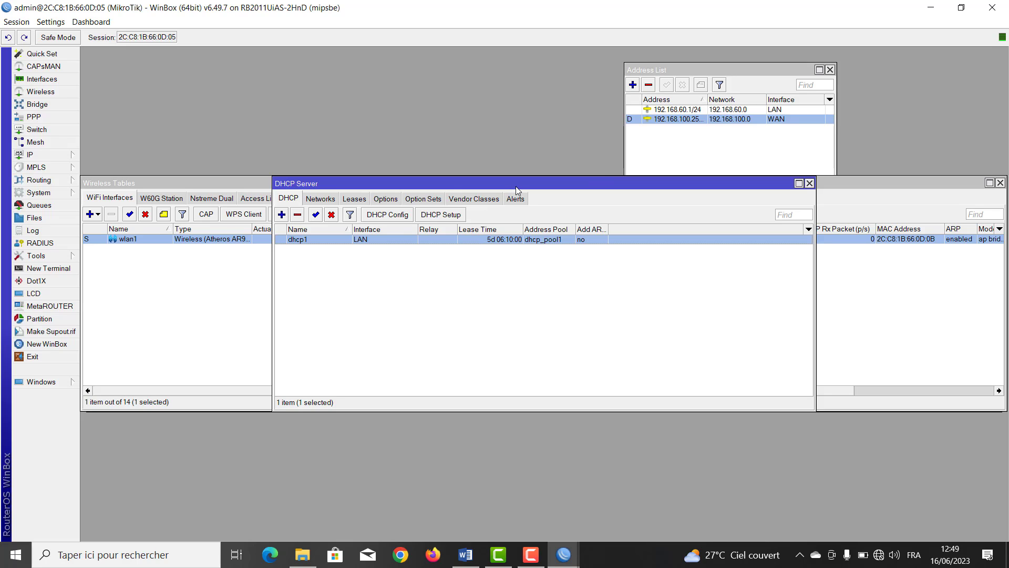
drag(516, 187, 517, 198)
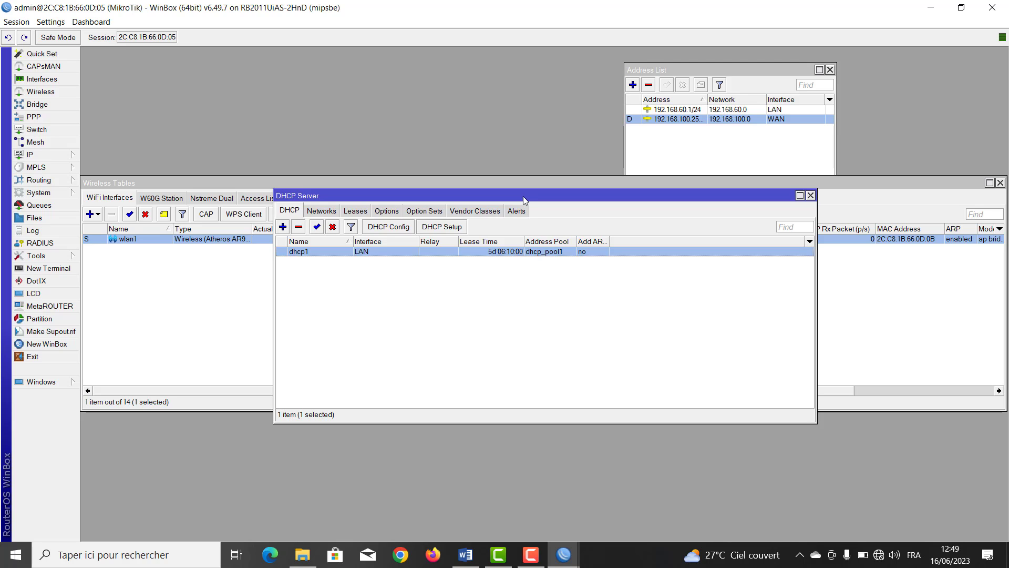
drag(523, 198, 509, 266)
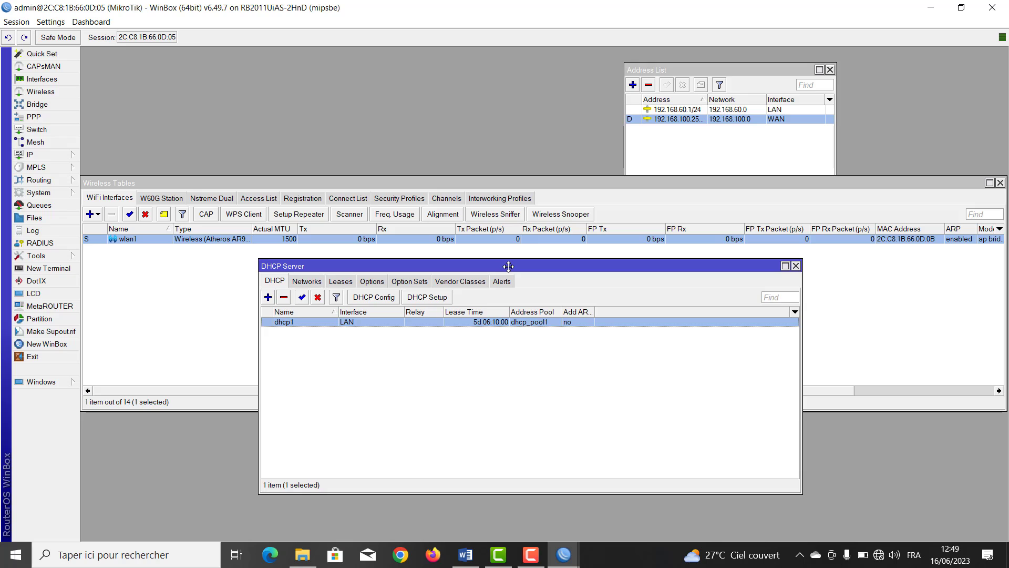
click(797, 266)
Close the Wireless Tables and Bridge windows and restore the router's WinBox session to its smaller window size
click(1000, 182)
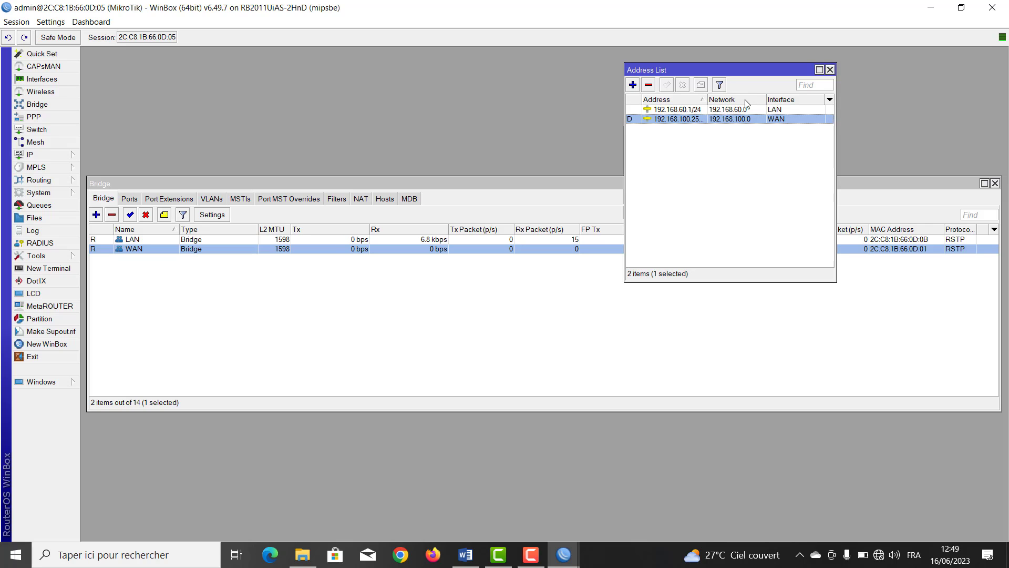
click(995, 184)
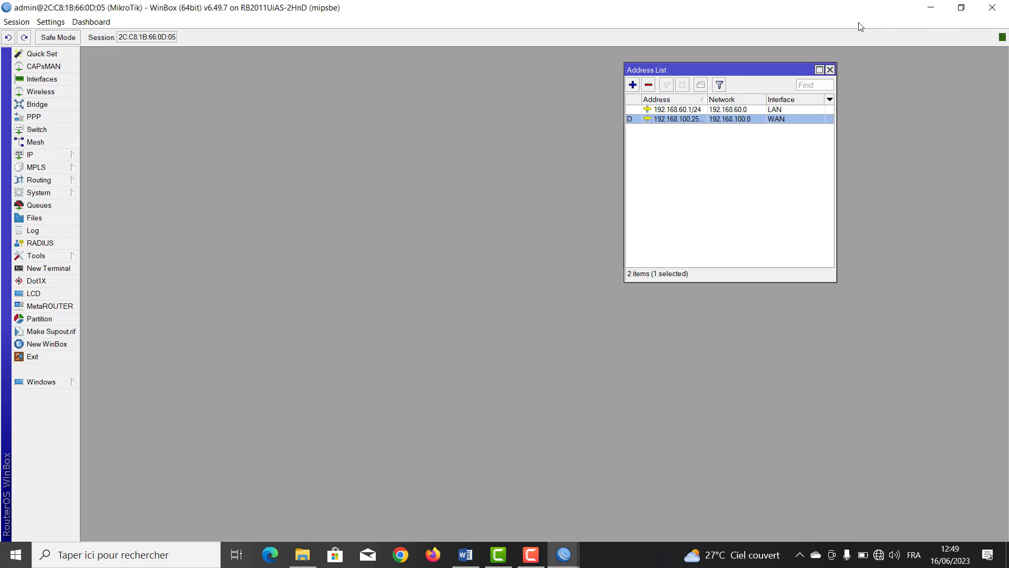
click(961, 7)
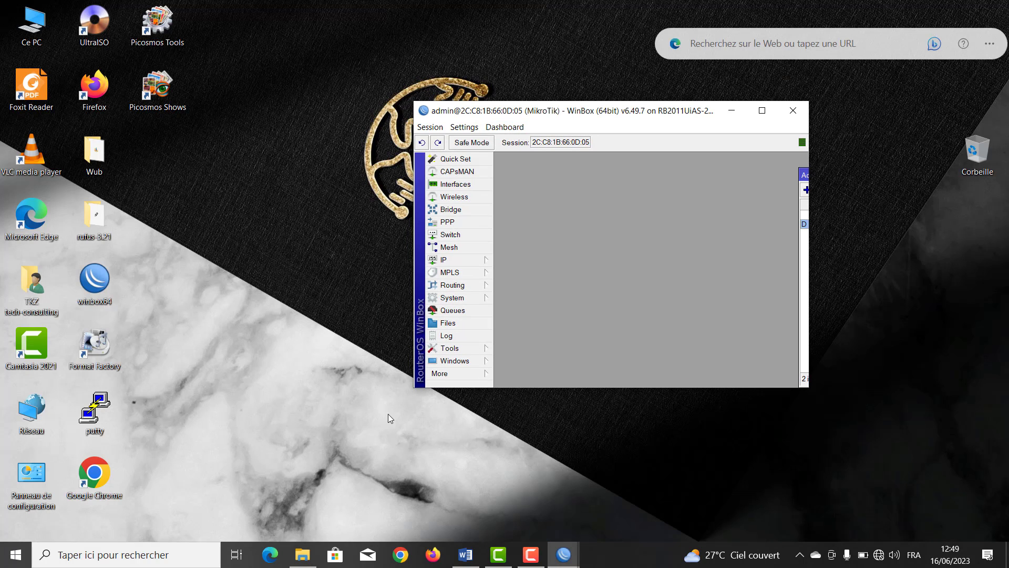
Connect a new WinBox session to access point AP1 (18:FD:74:7C:28:E2) and move its window clear of the router's session
click(462, 375)
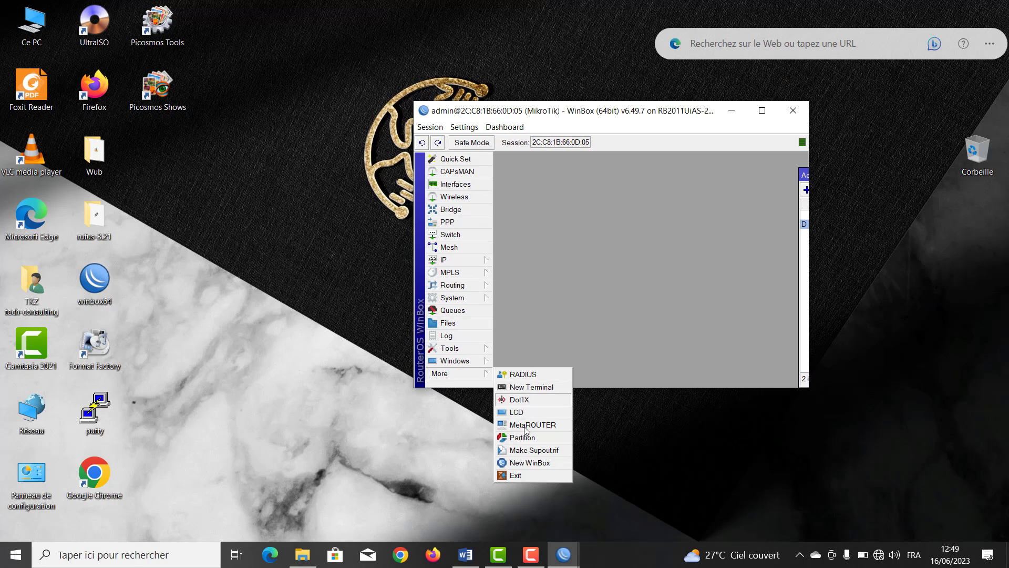
click(526, 464)
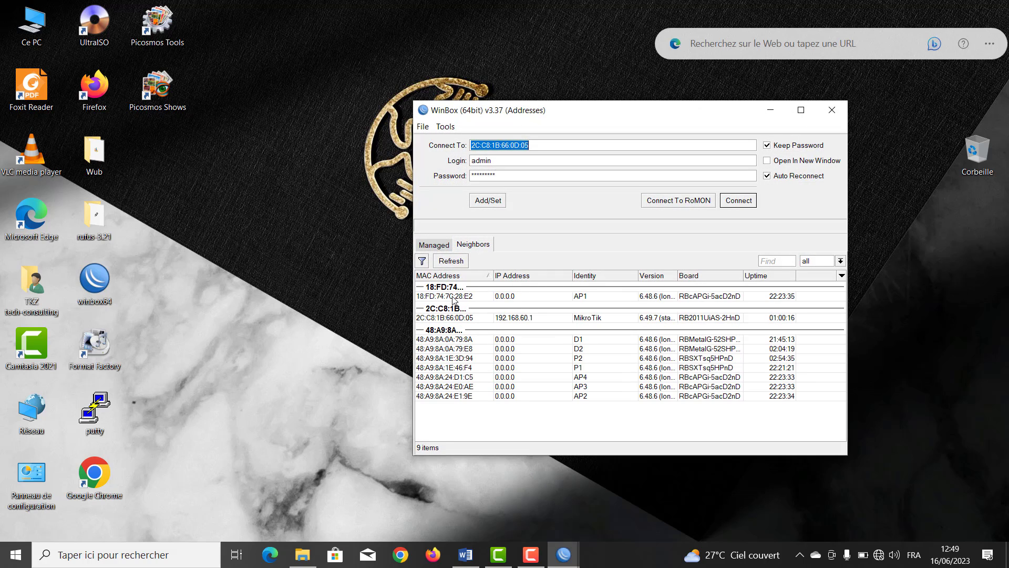
click(455, 296)
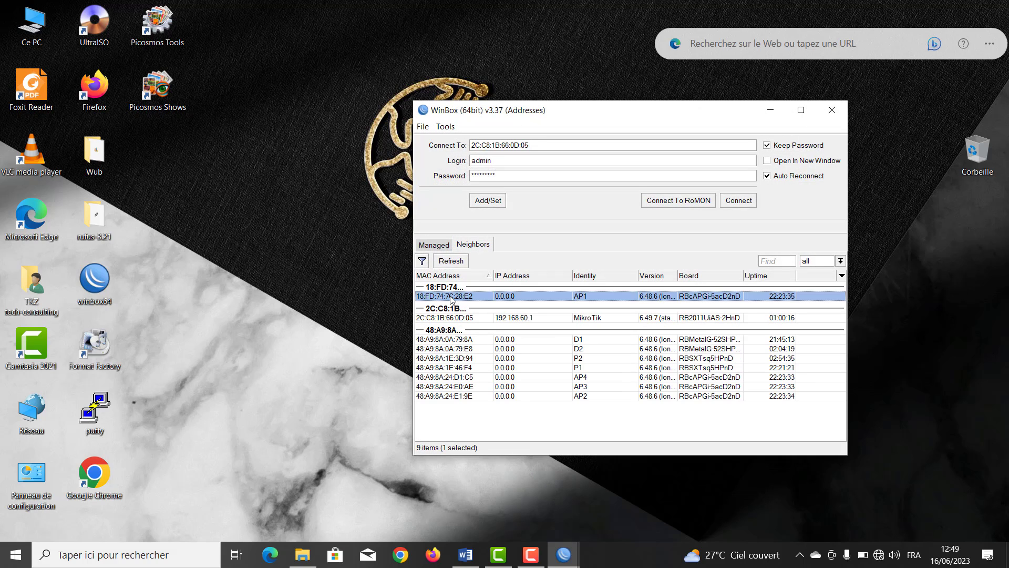
click(739, 200)
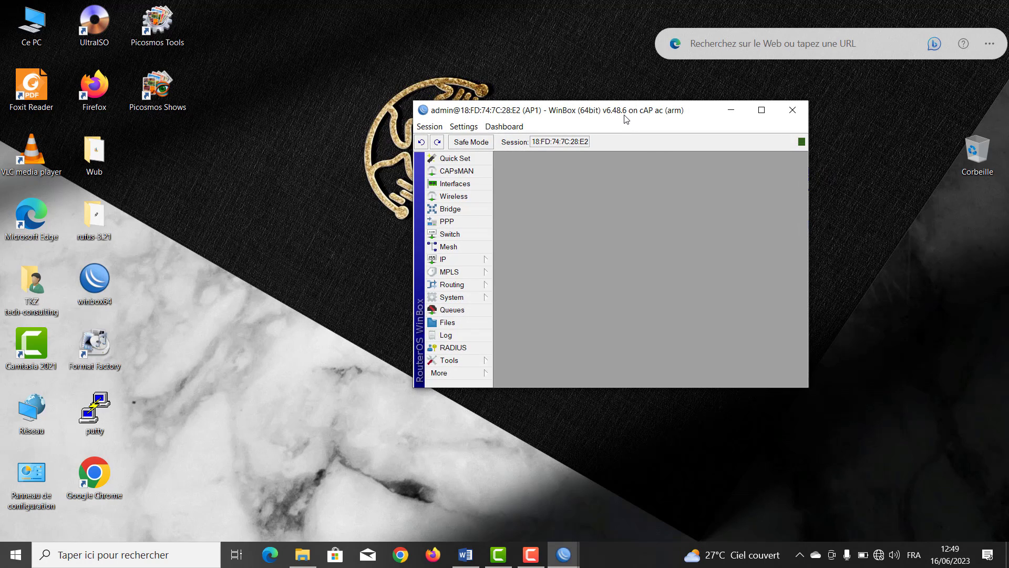
drag(624, 116, 214, 24)
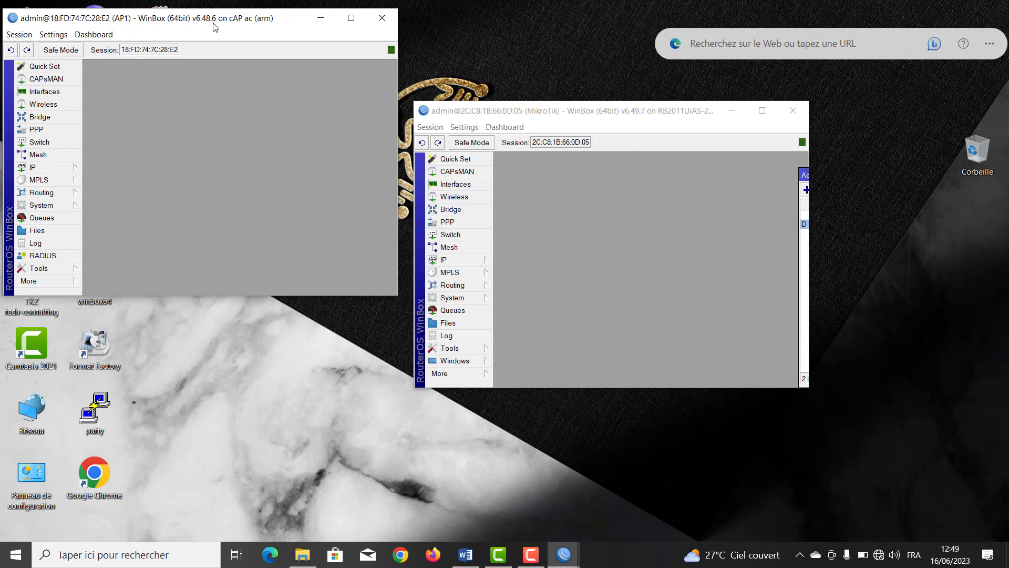
Connect another WinBox session to access point AP2 (48:A9:8A:24:E1:9E) and arrange the windows so AP1, AP2 and the router stay accessible
click(457, 374)
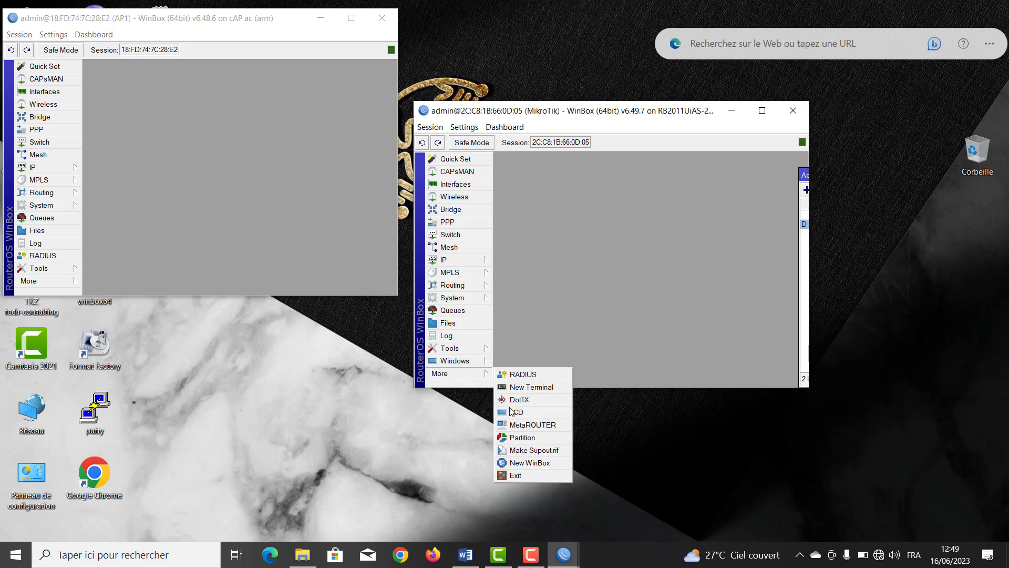
click(524, 463)
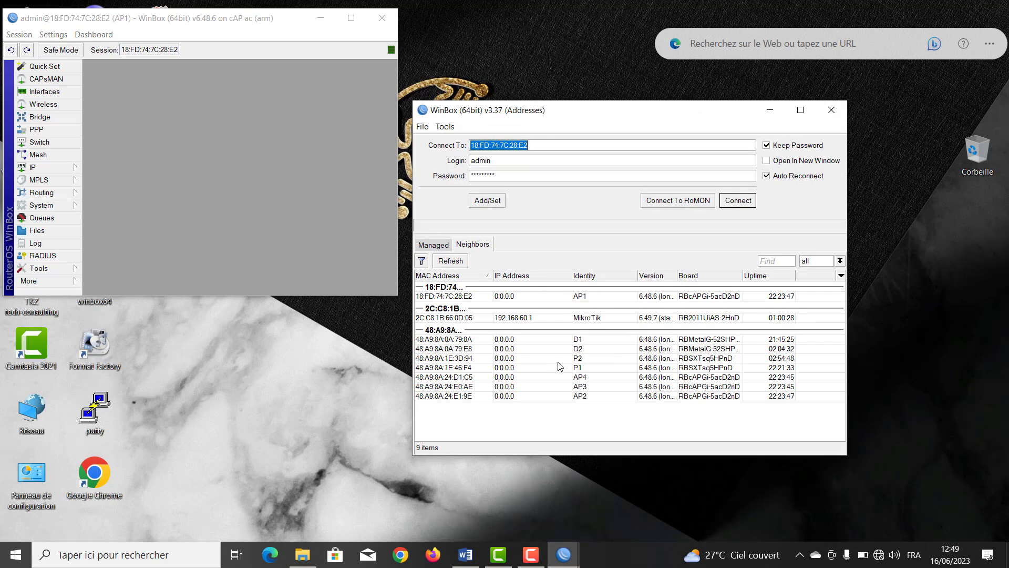
click(569, 396)
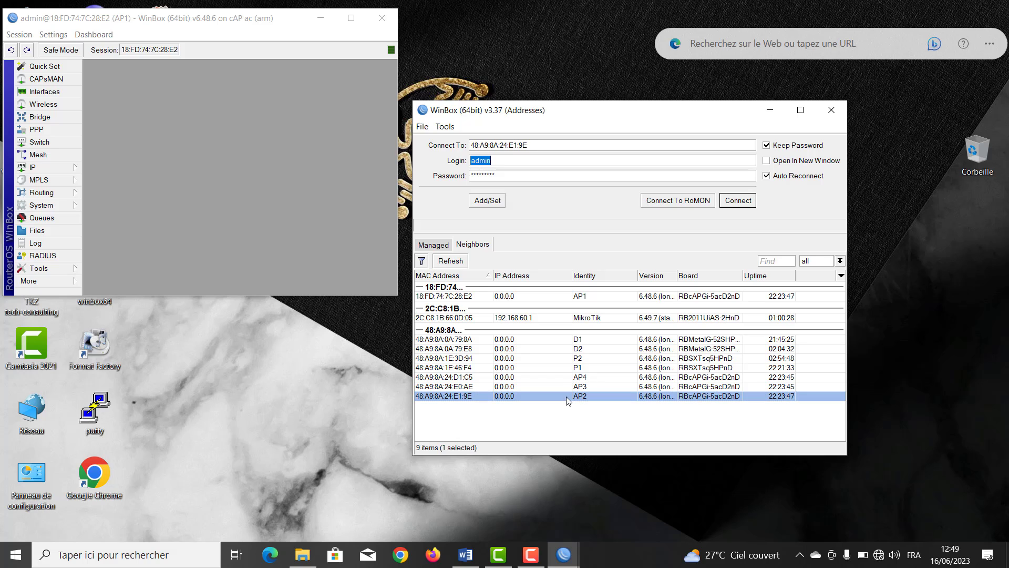
click(738, 200)
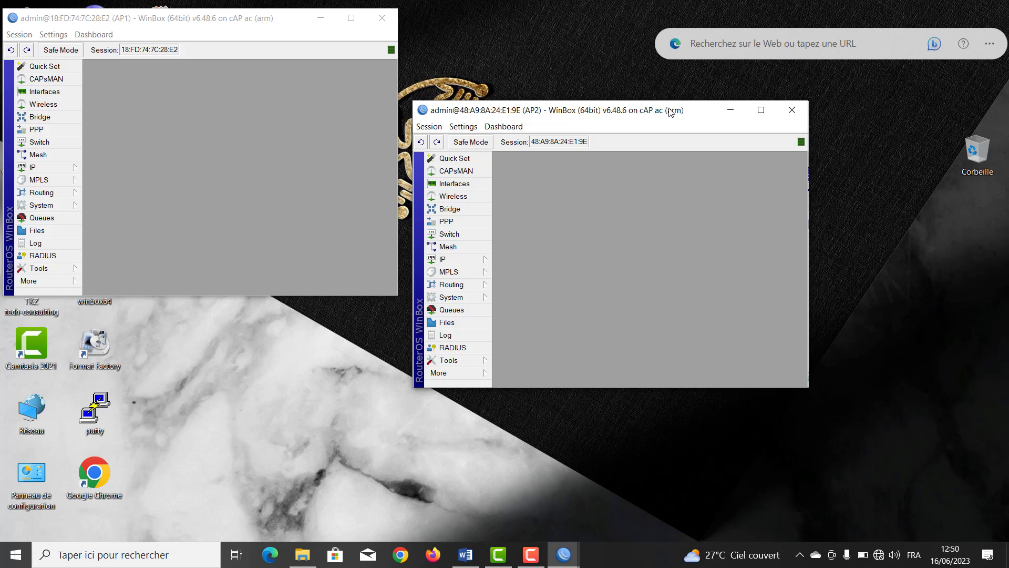
drag(670, 110, 820, 27)
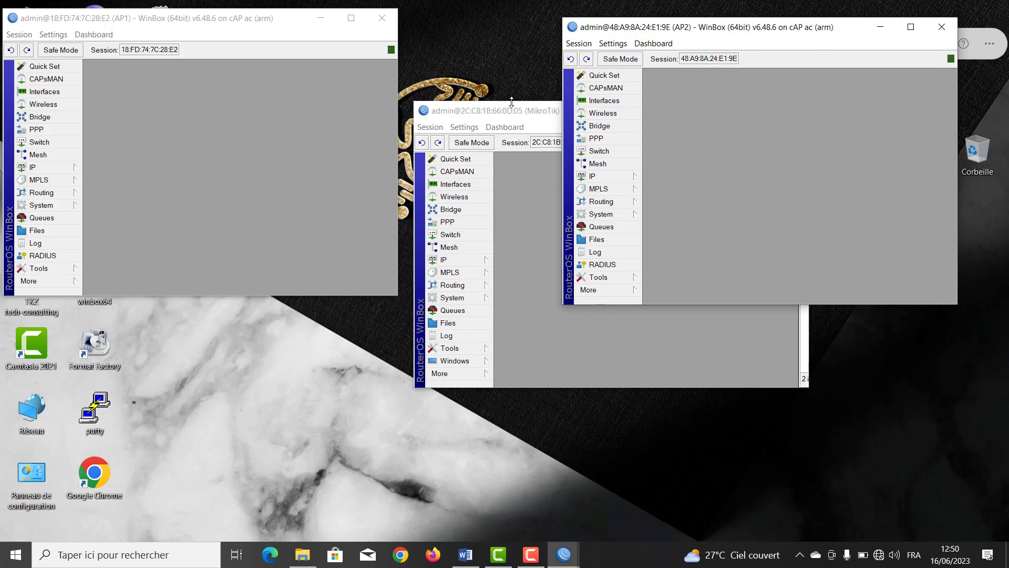
drag(511, 111, 505, 253)
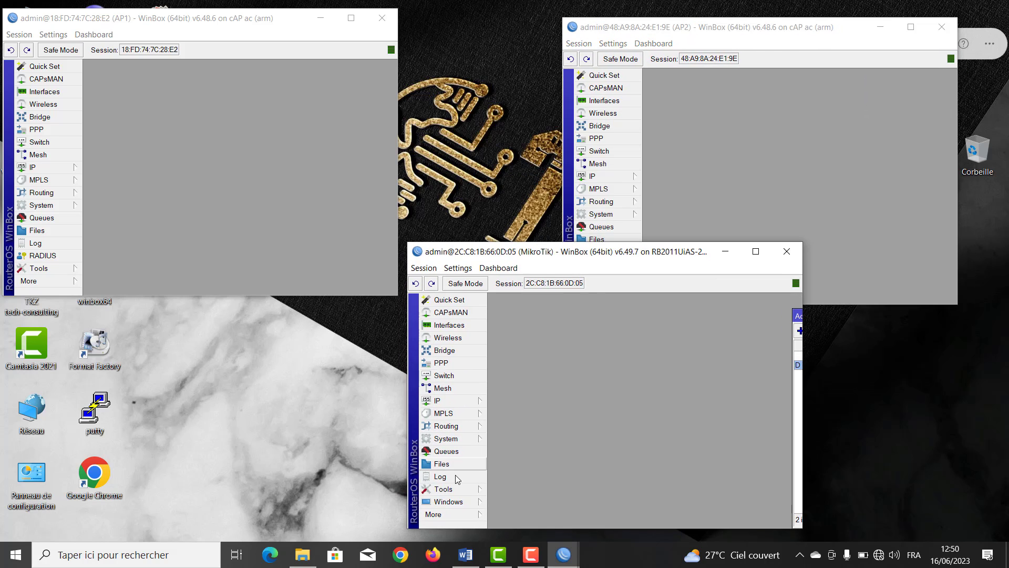
Connect a new WinBox session to access point AP3 (48:A9:8A:24:E0:AE) and place its window below AP1's
click(459, 515)
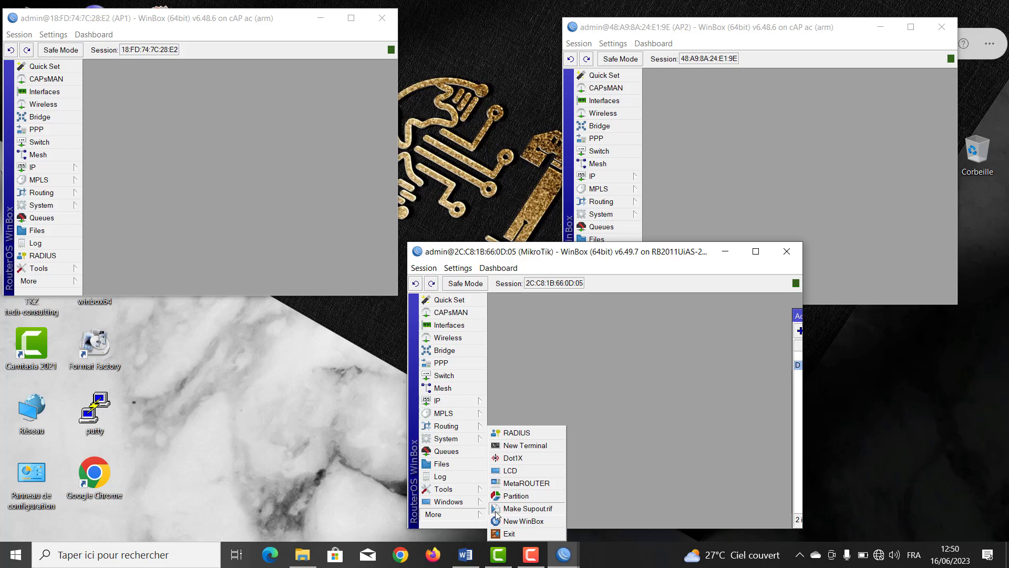
click(514, 521)
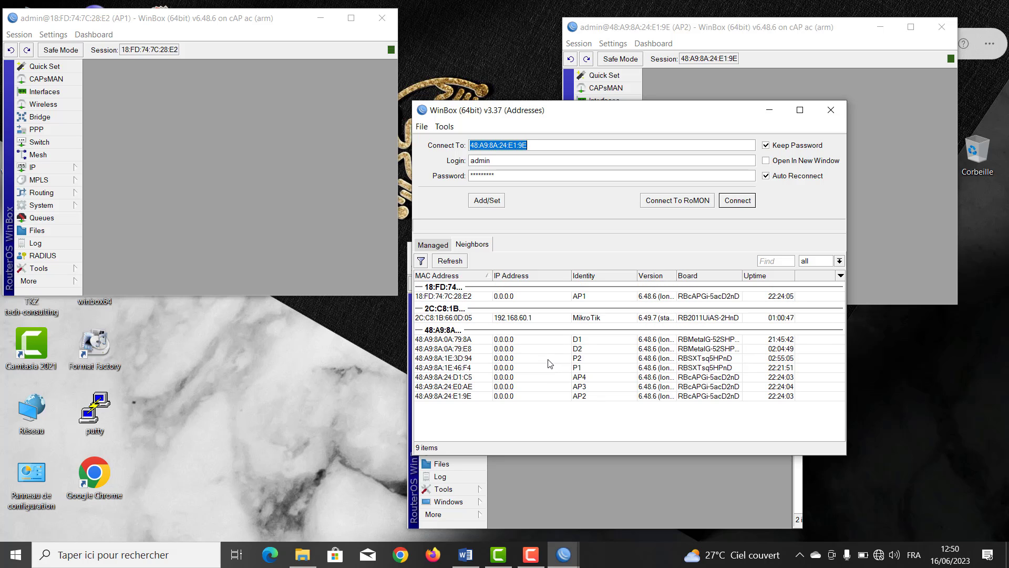
click(568, 387)
click(746, 202)
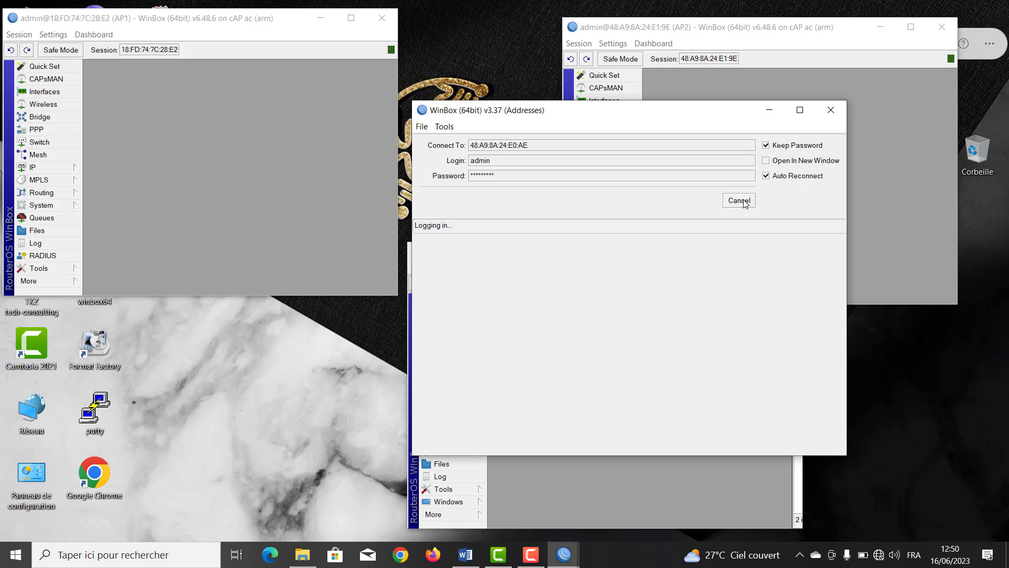
drag(704, 115, 294, 275)
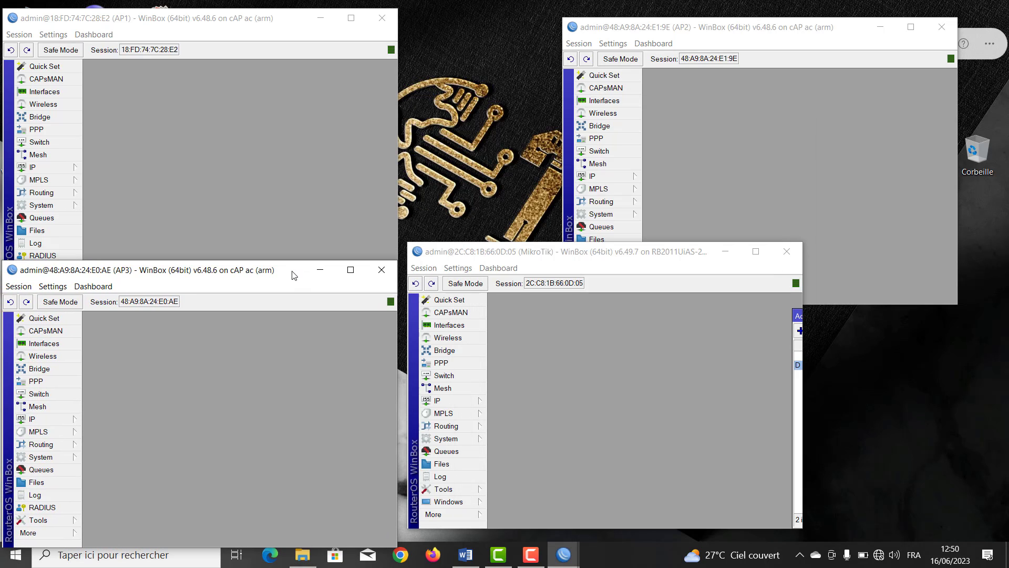
Connect another WinBox session from the main router to access point AP4 (48:A9:8A:24:D1:C5)
click(475, 517)
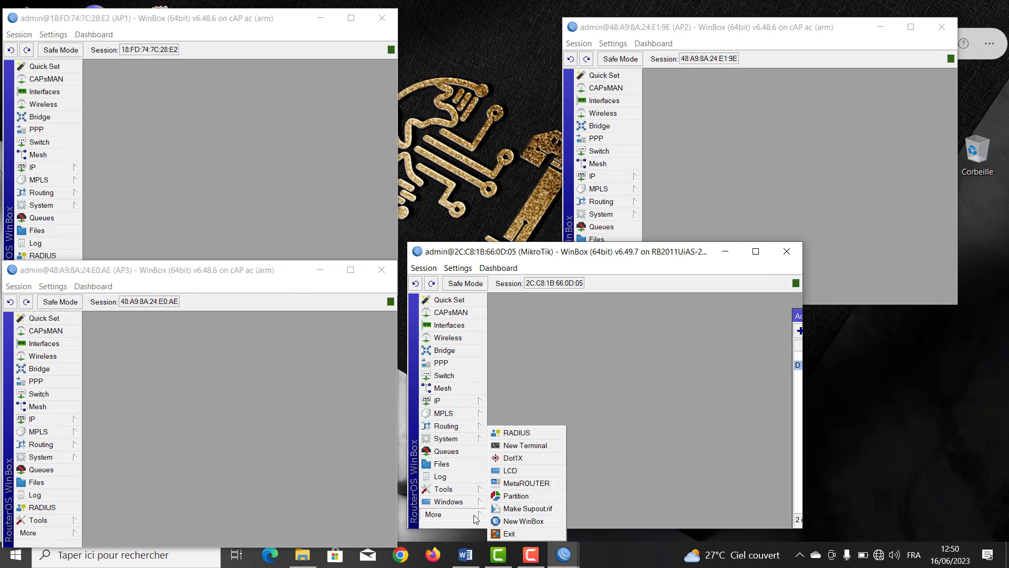
click(530, 525)
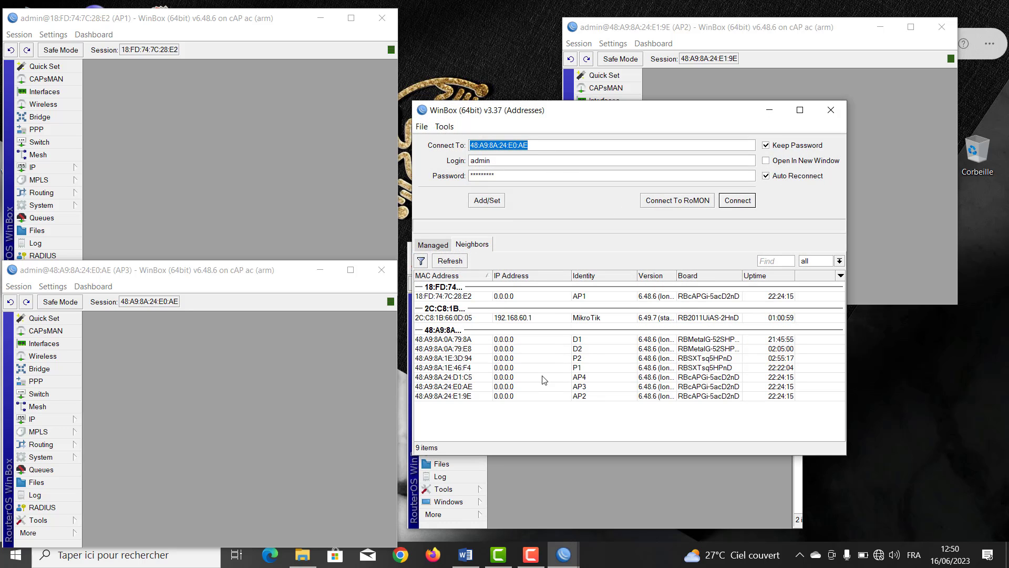
click(542, 376)
click(736, 200)
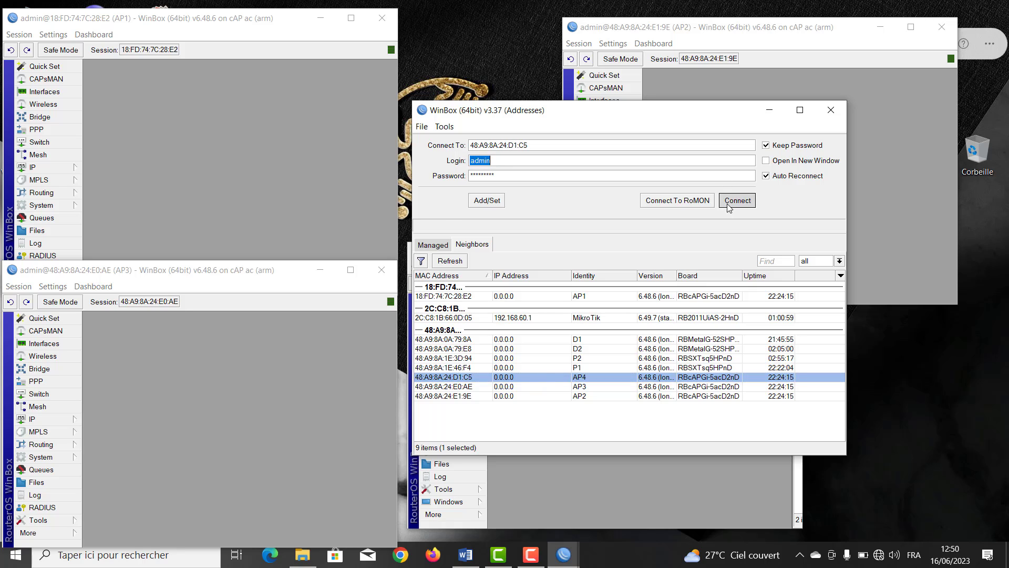
Open the main router's route list and examine the gateways of its default, LAN and WAN routes
click(572, 412)
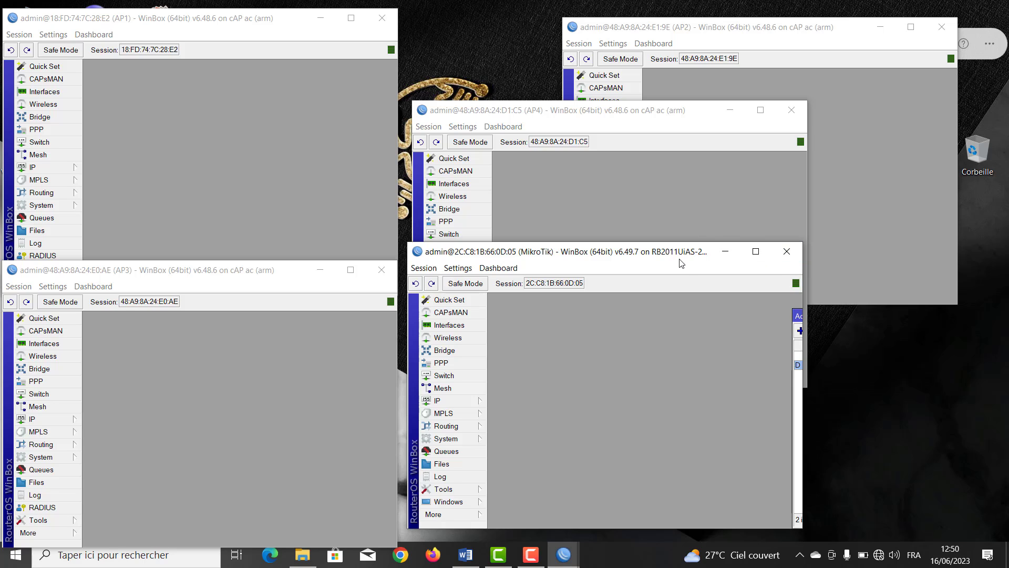
drag(682, 262, 709, 226)
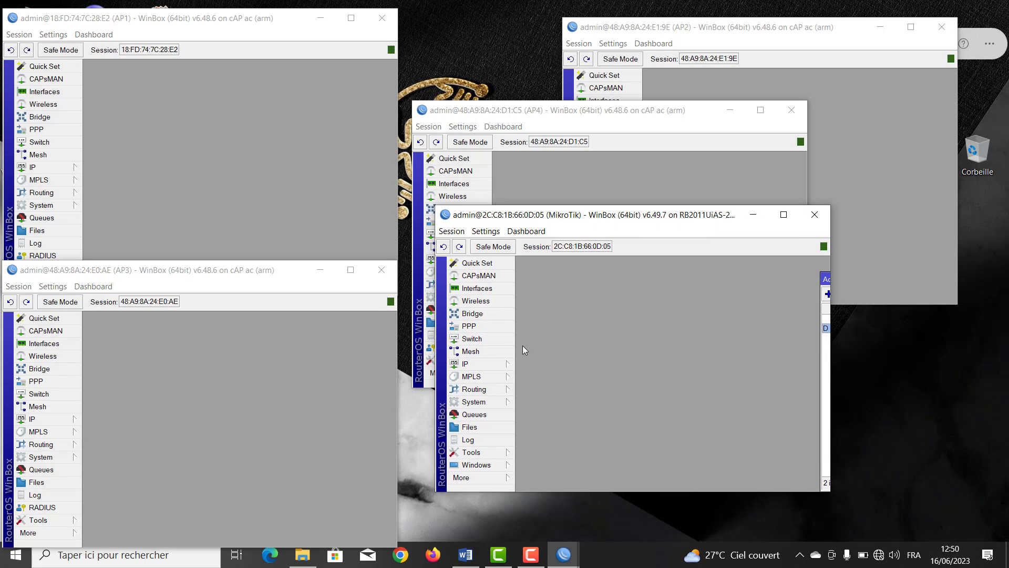
click(473, 364)
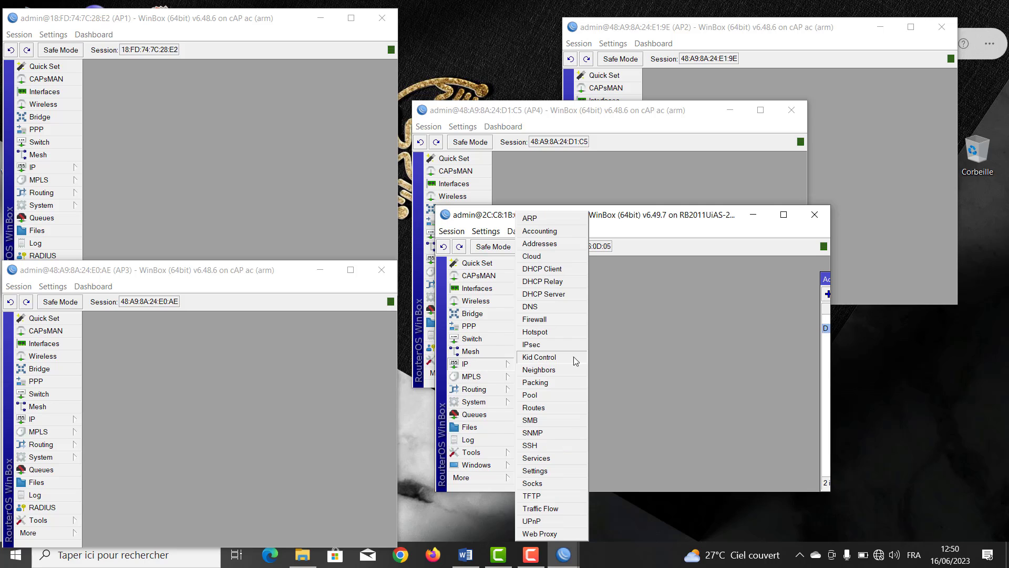
click(552, 408)
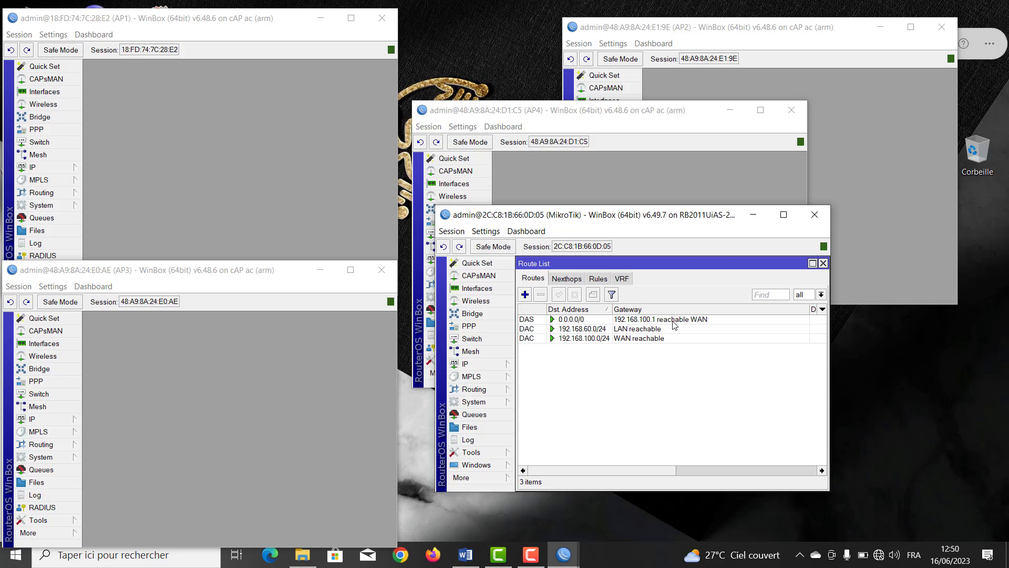
drag(661, 260, 660, 287)
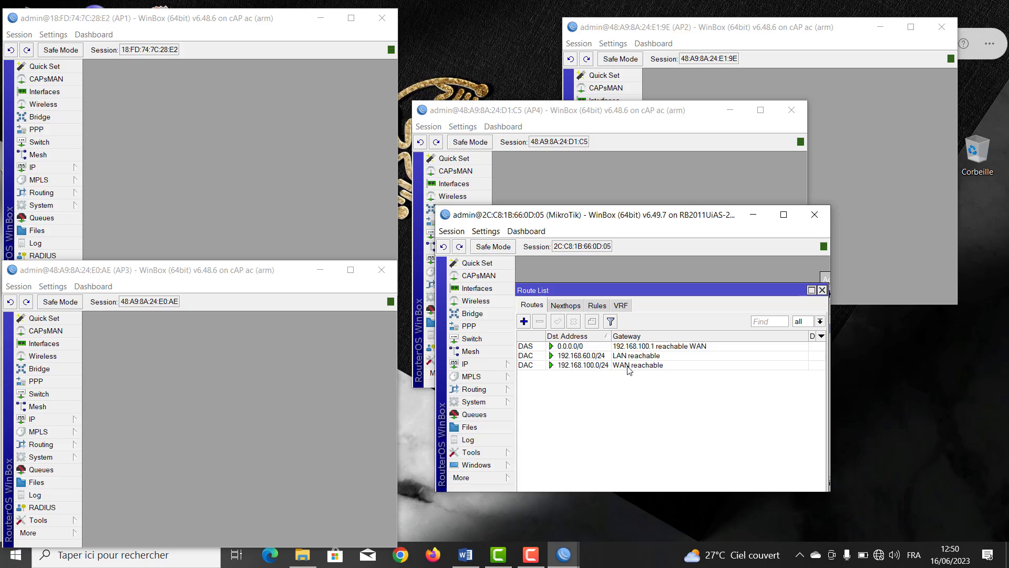
click(629, 365)
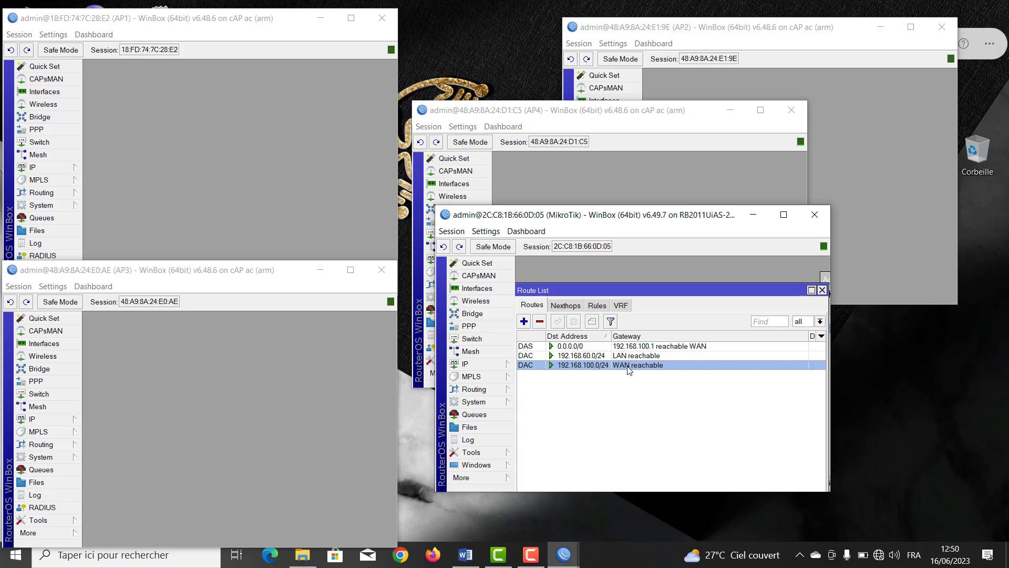
click(654, 356)
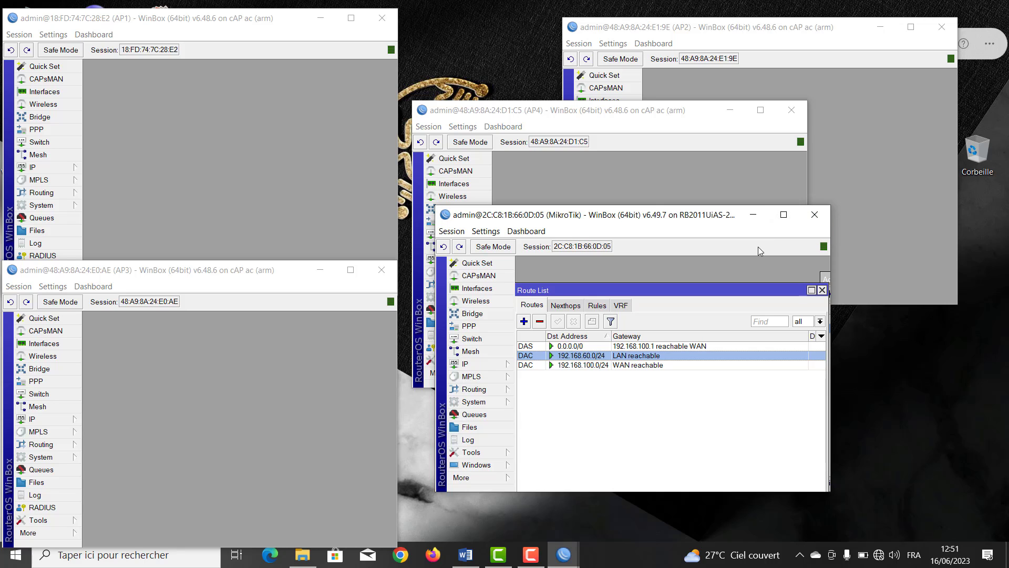
Close the main router's WinBox session and arrange the AP1, AP2, AP3 and AP4 windows in a two-by-two grid
click(814, 215)
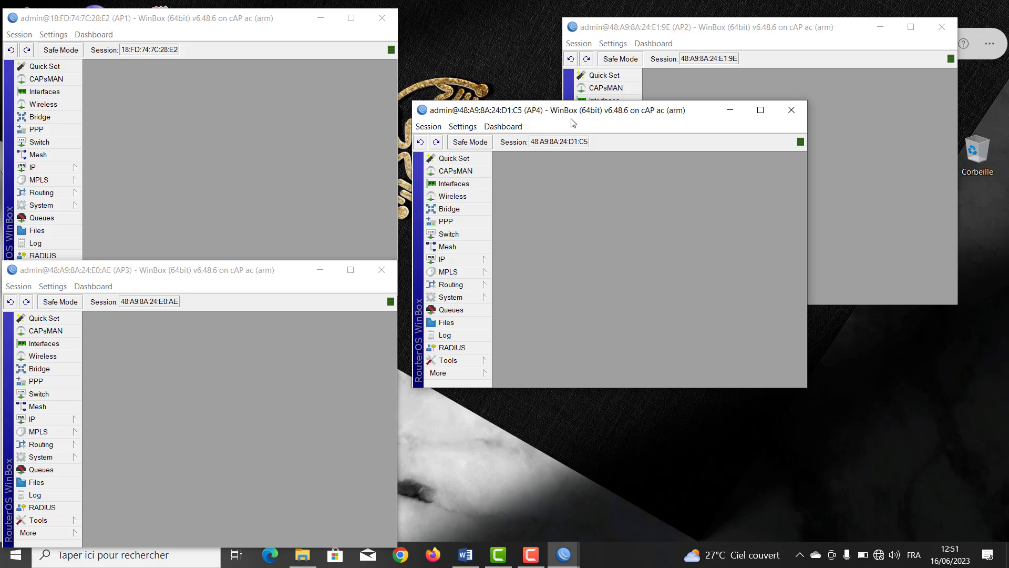
drag(572, 118, 719, 270)
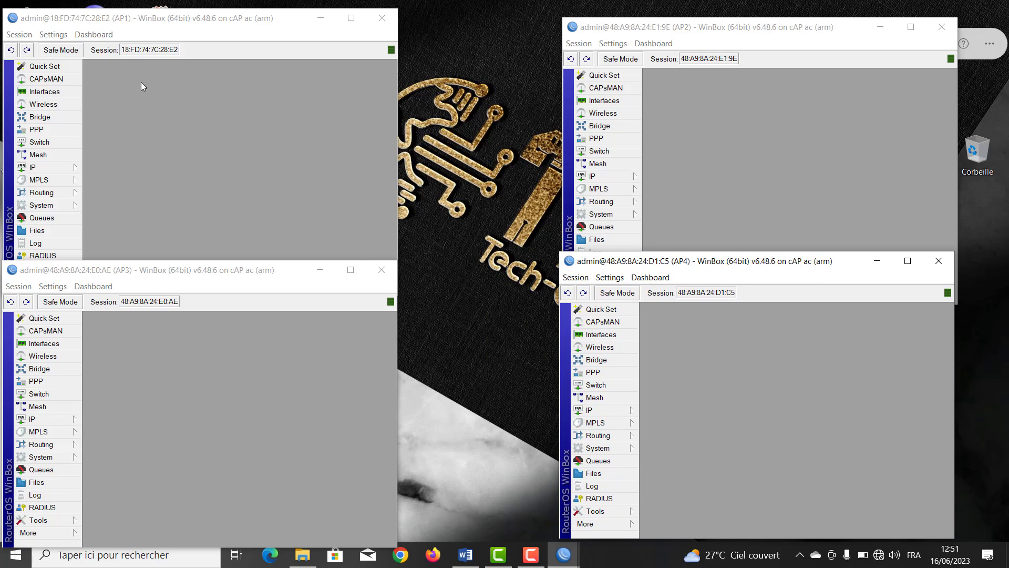
double_click(235, 21)
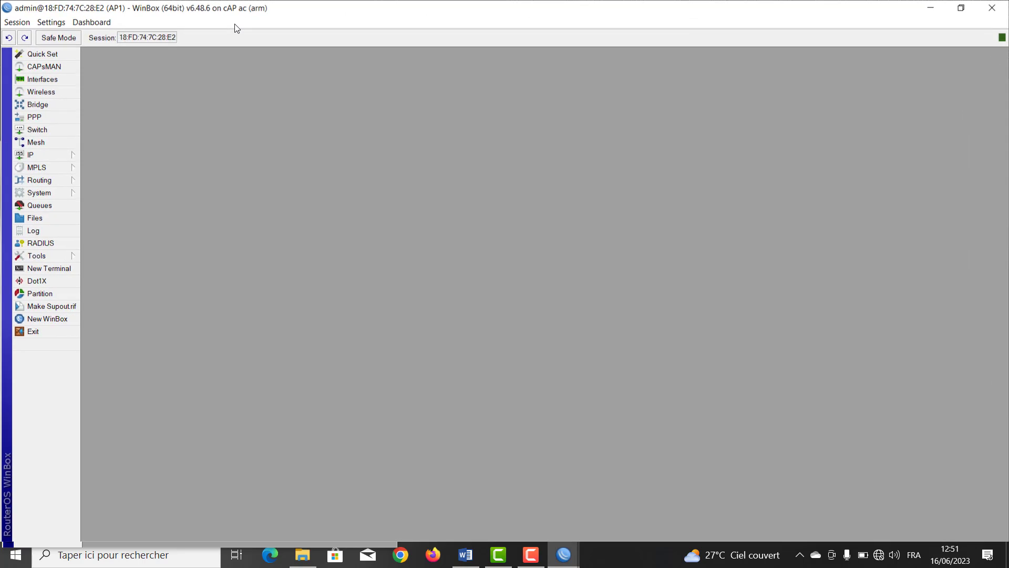
click(961, 8)
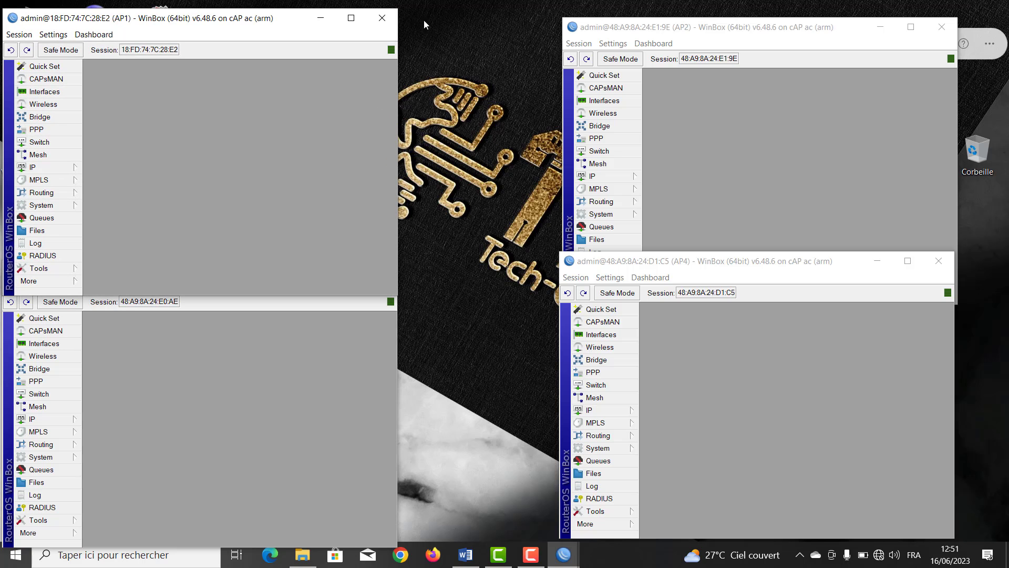
drag(224, 23, 231, 19)
click(209, 329)
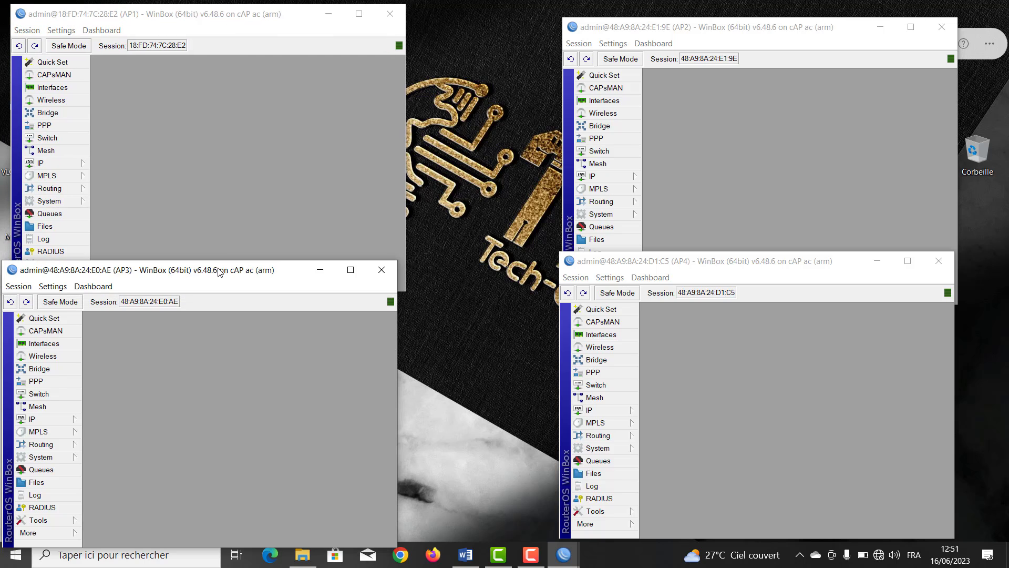
drag(219, 271, 229, 279)
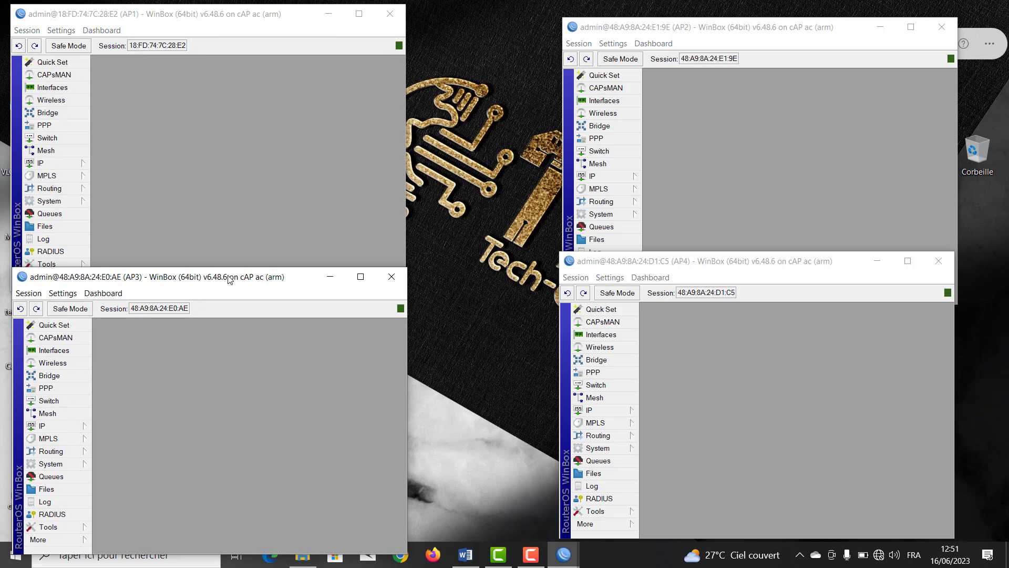
drag(656, 268, 656, 279)
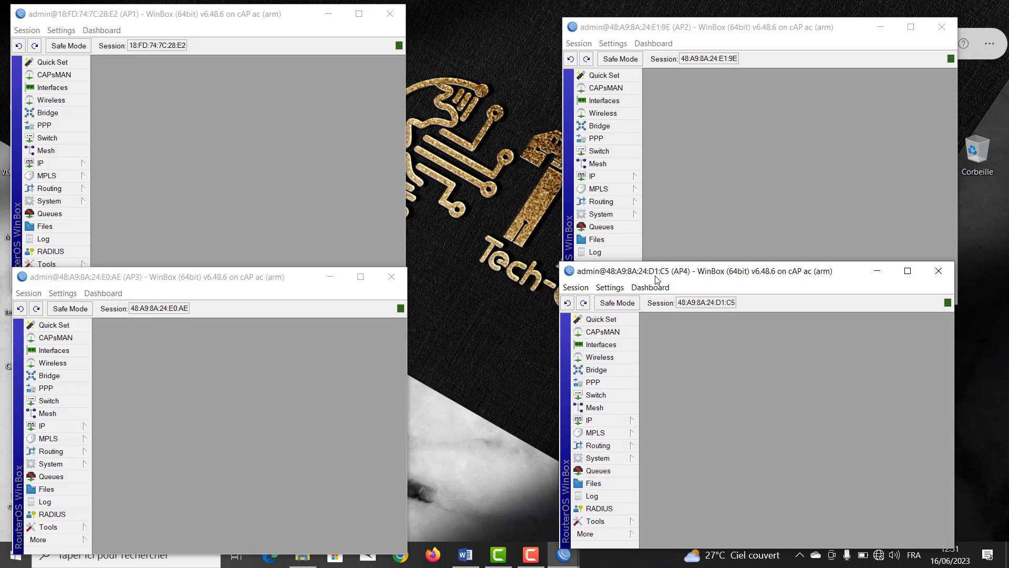
drag(682, 30, 681, 17)
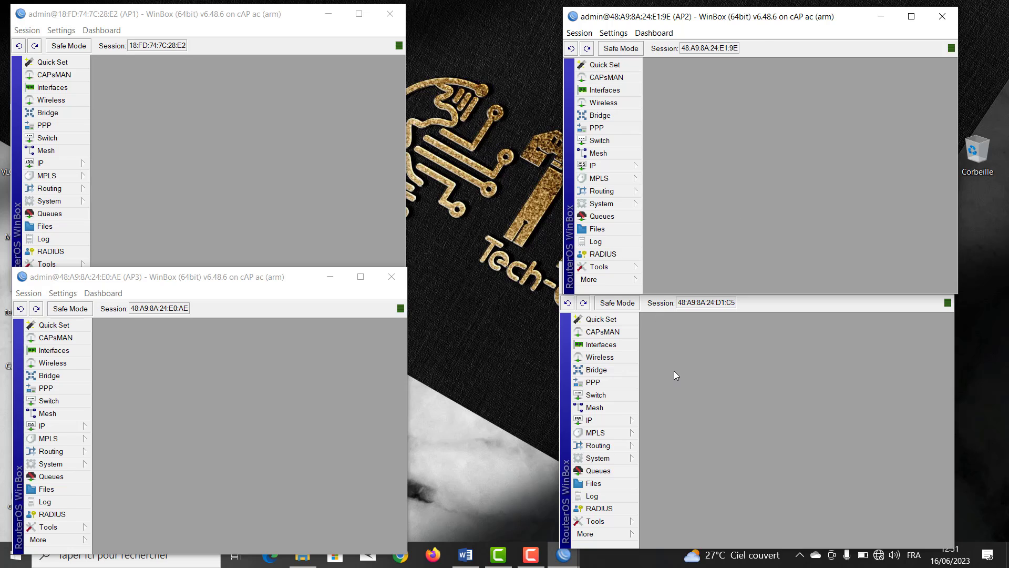
click(718, 424)
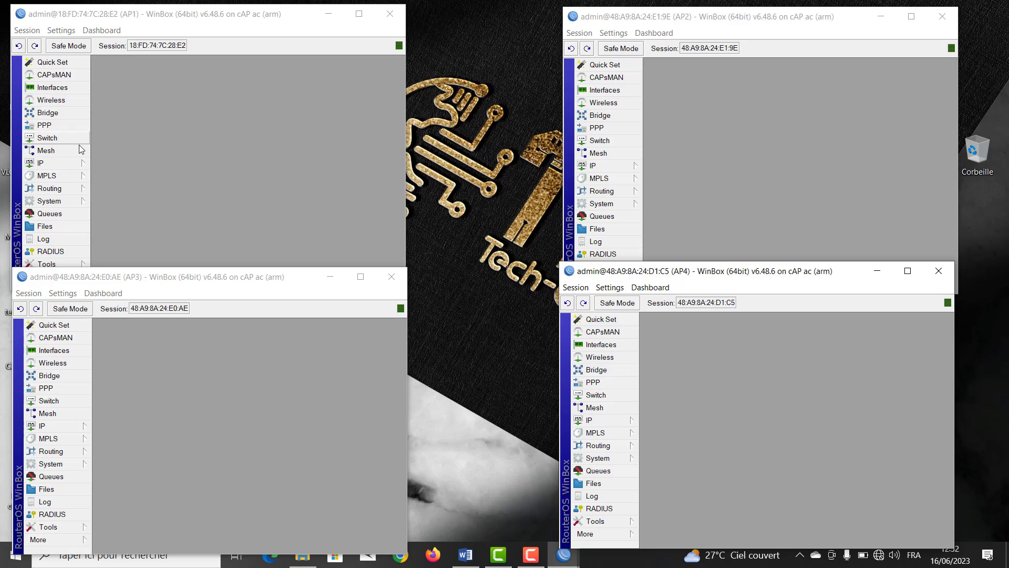
Check the bridge1 bridge and its member ports on AP1, and do the same on AP3
click(68, 111)
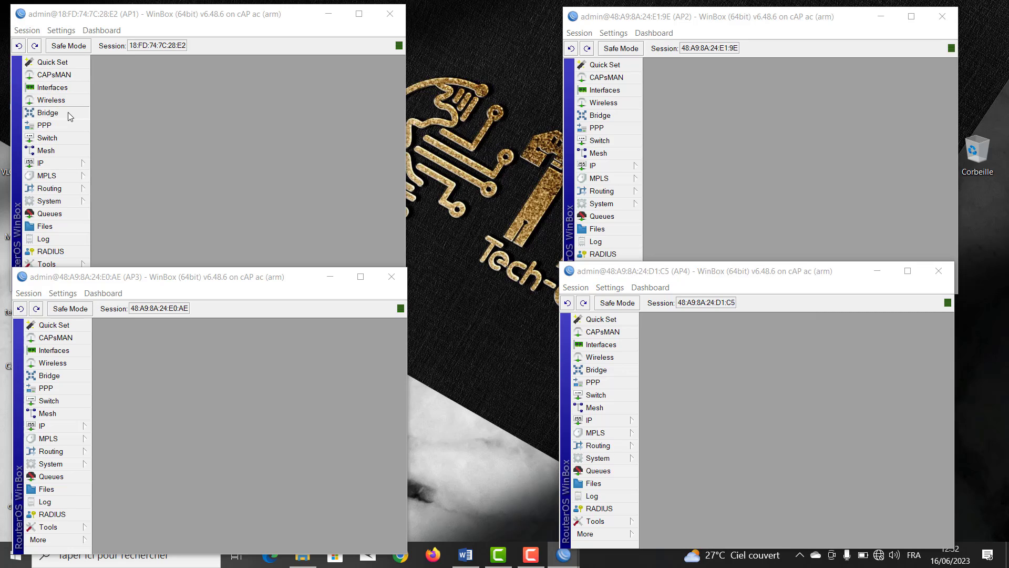
click(144, 120)
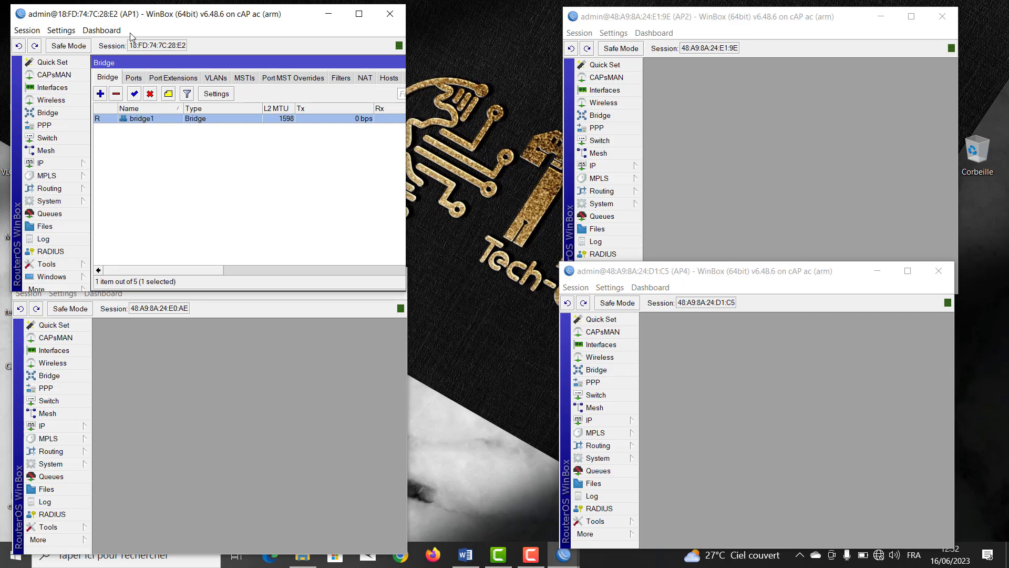
click(135, 77)
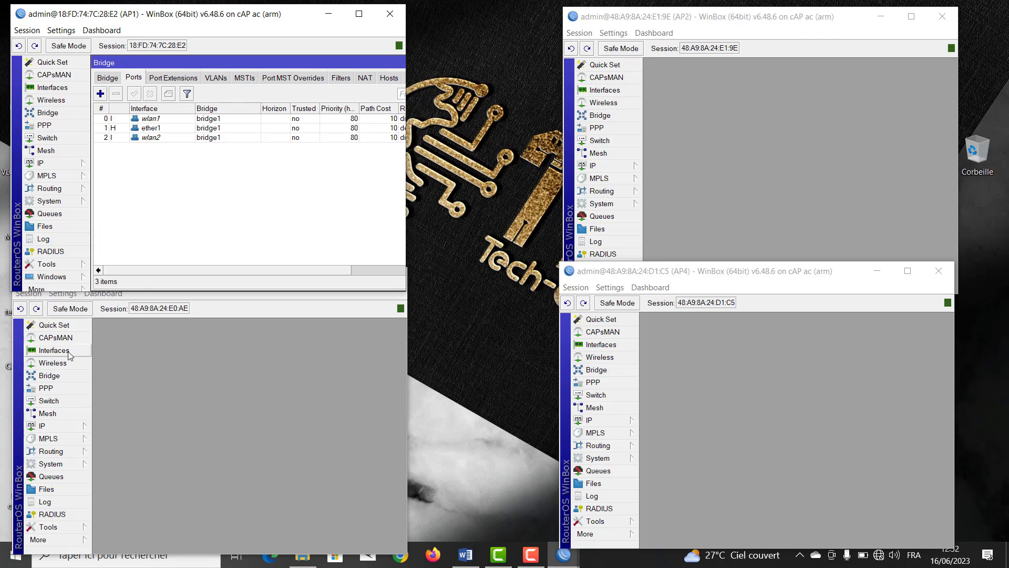
click(65, 376)
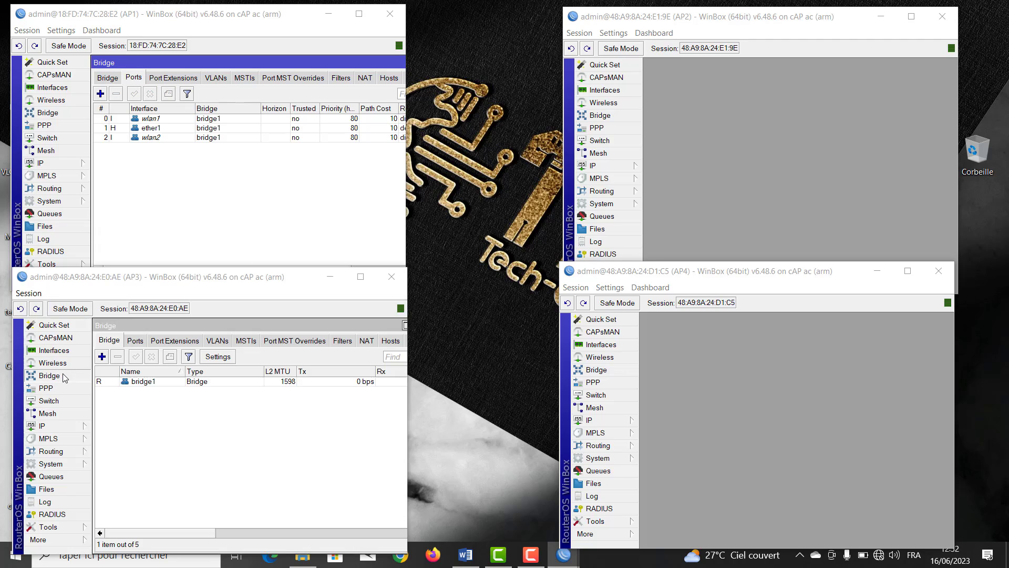
click(135, 341)
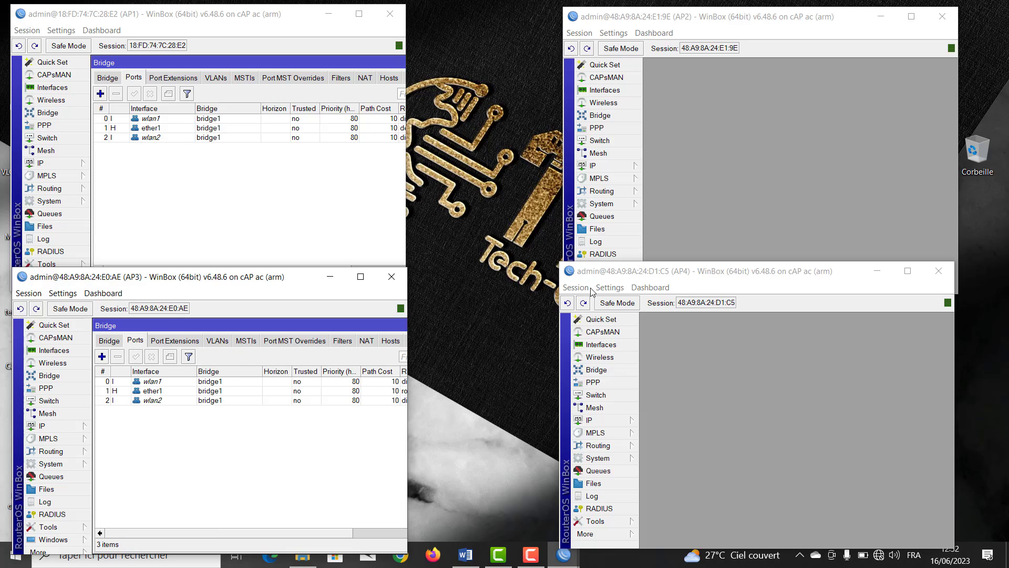
Open AP4's bridge ports and examine the wlan1, wlan2 and ether1 entries assigned to bridge1
click(612, 370)
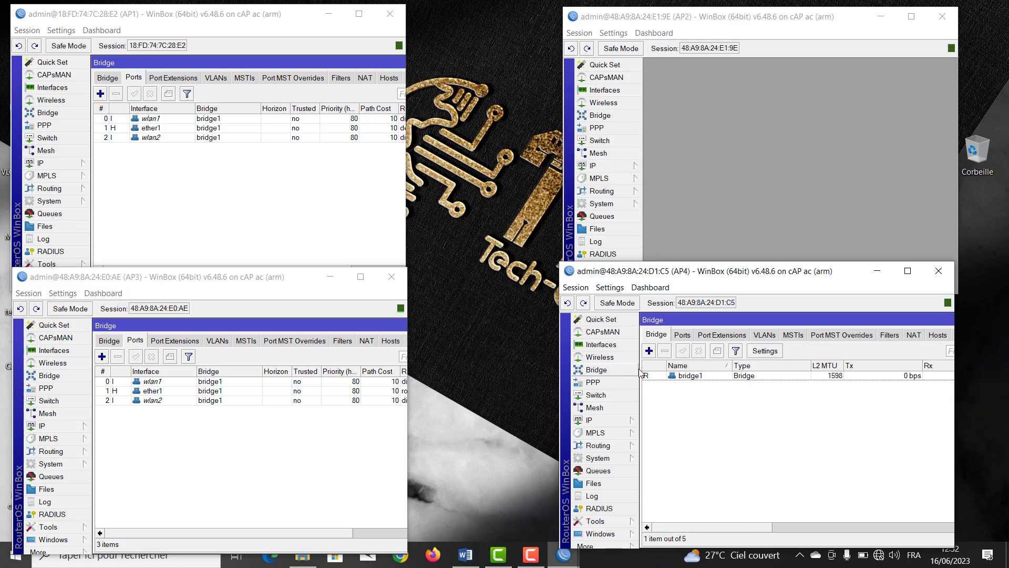
click(681, 336)
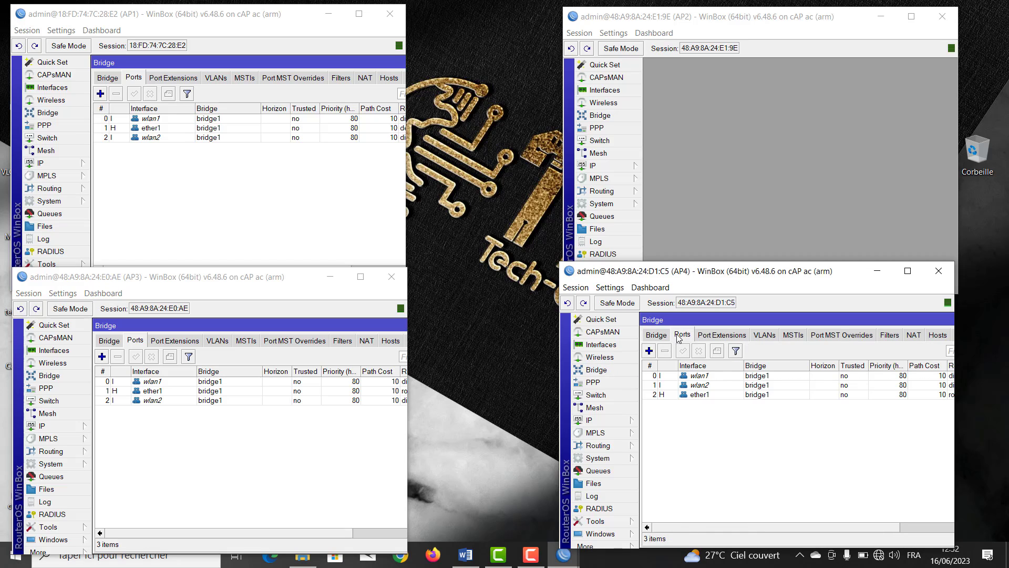
click(705, 378)
click(705, 388)
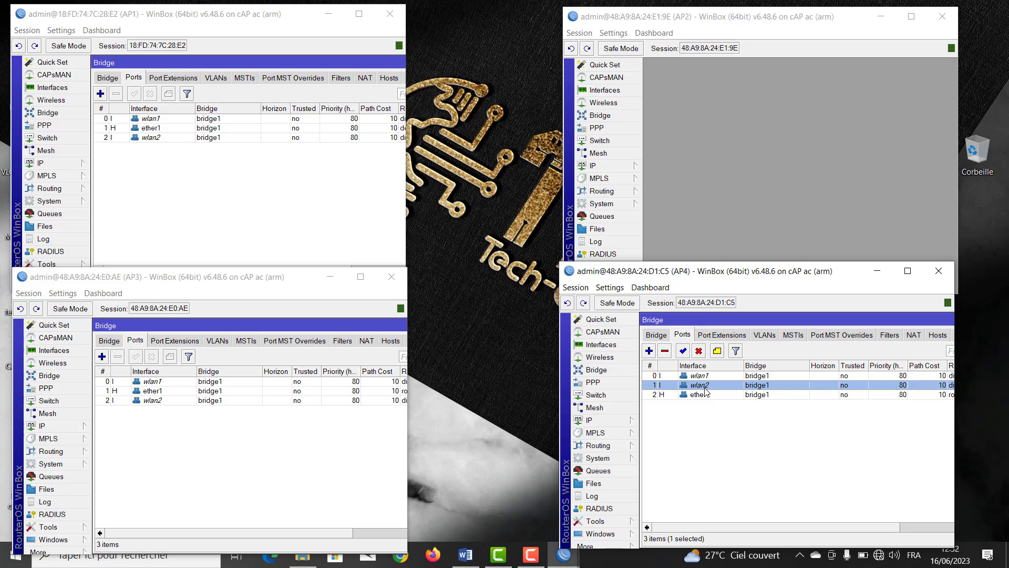
click(716, 376)
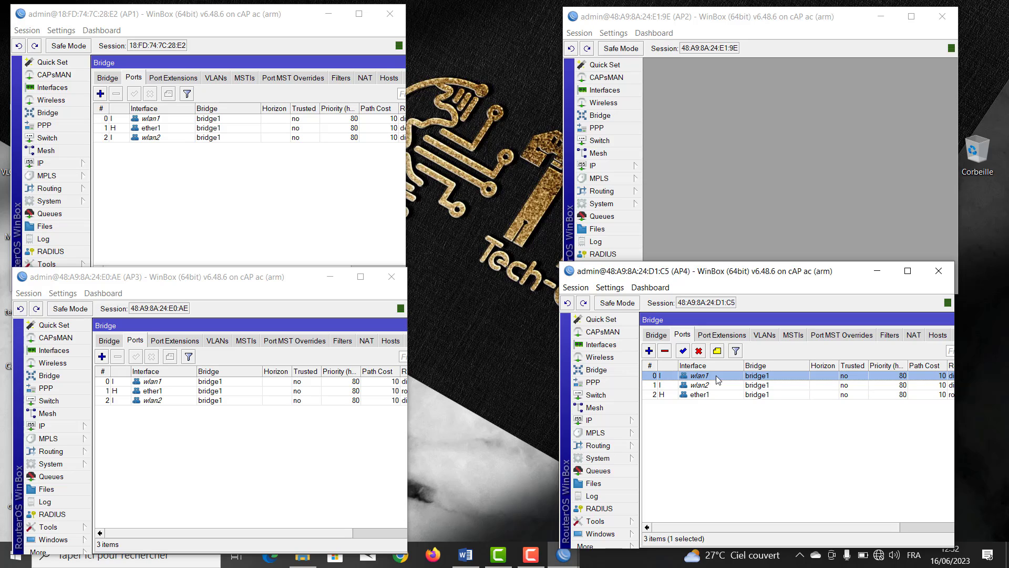
click(712, 386)
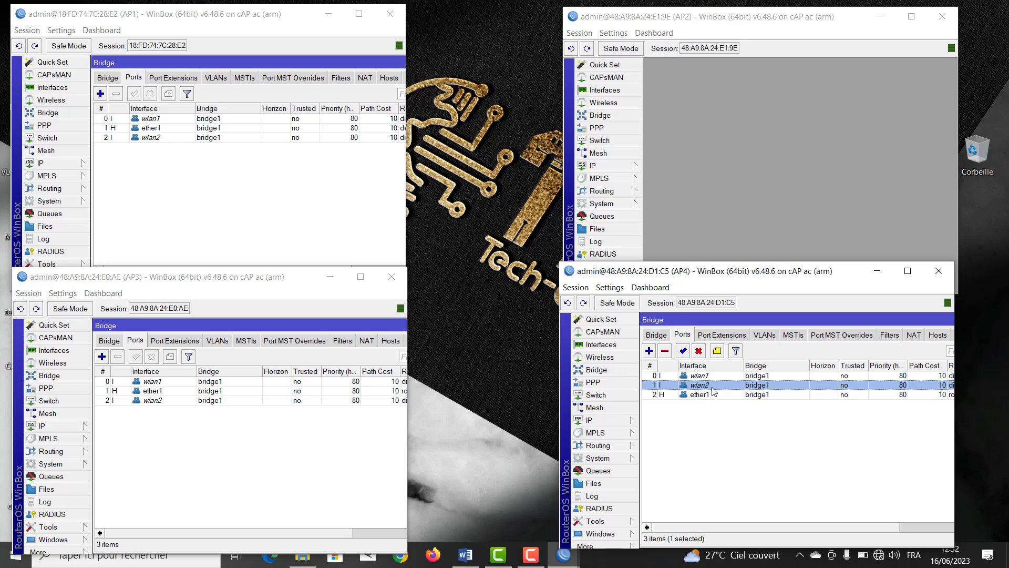
click(708, 402)
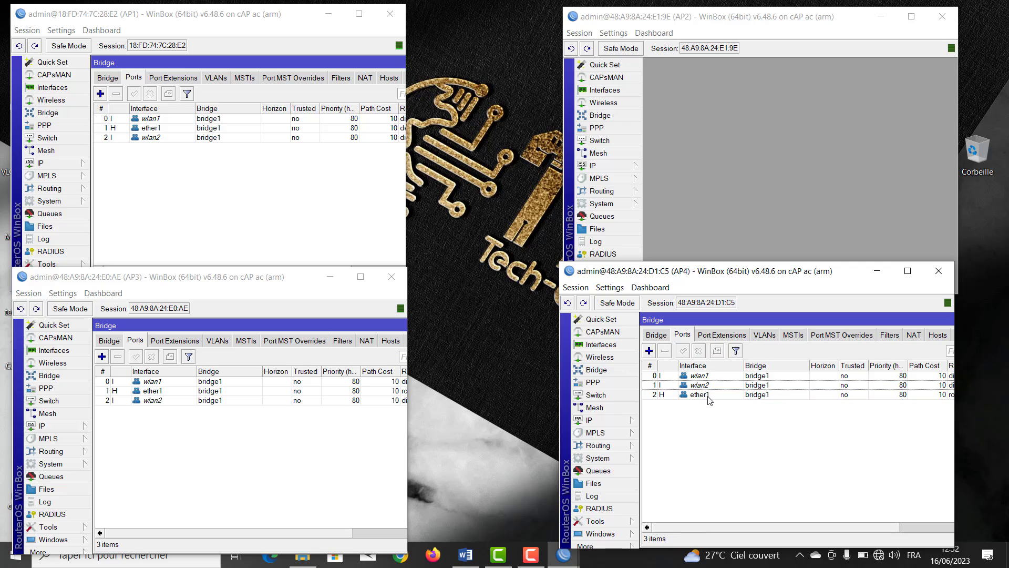
click(708, 396)
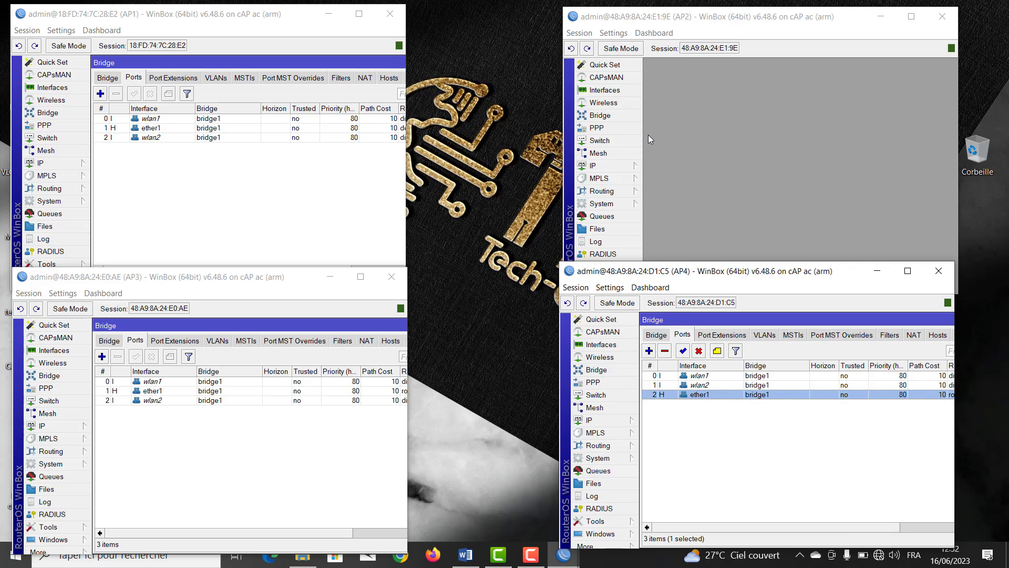
Check AP2's bridge ports and shift its window slightly upward to separate it from AP4's
click(612, 116)
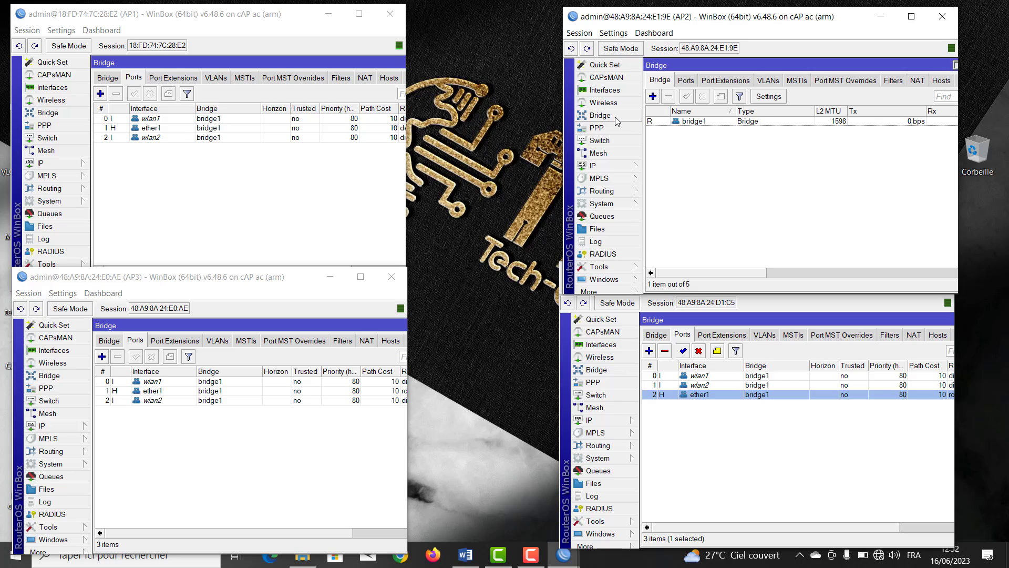
click(686, 80)
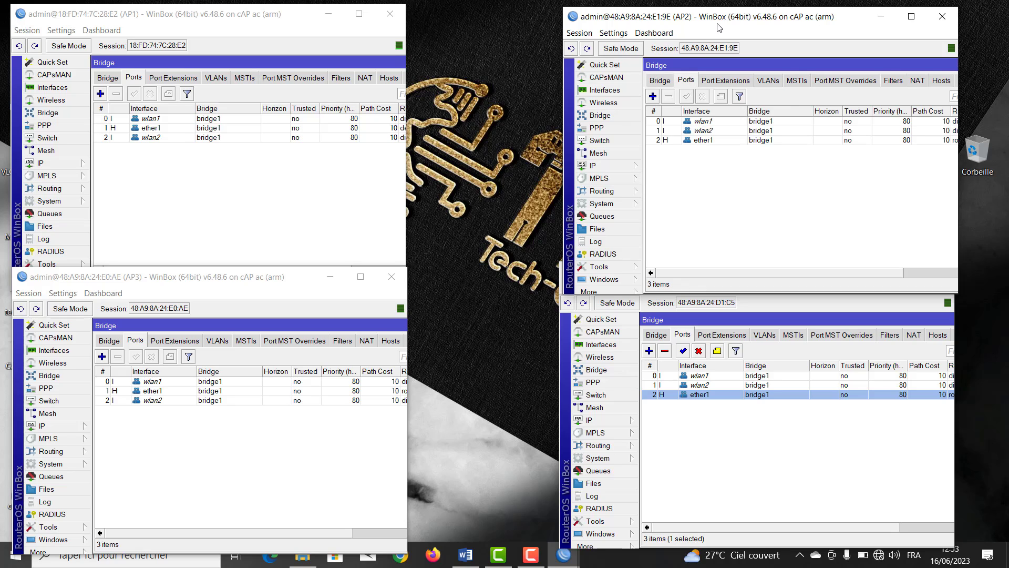
drag(719, 27, 720, 22)
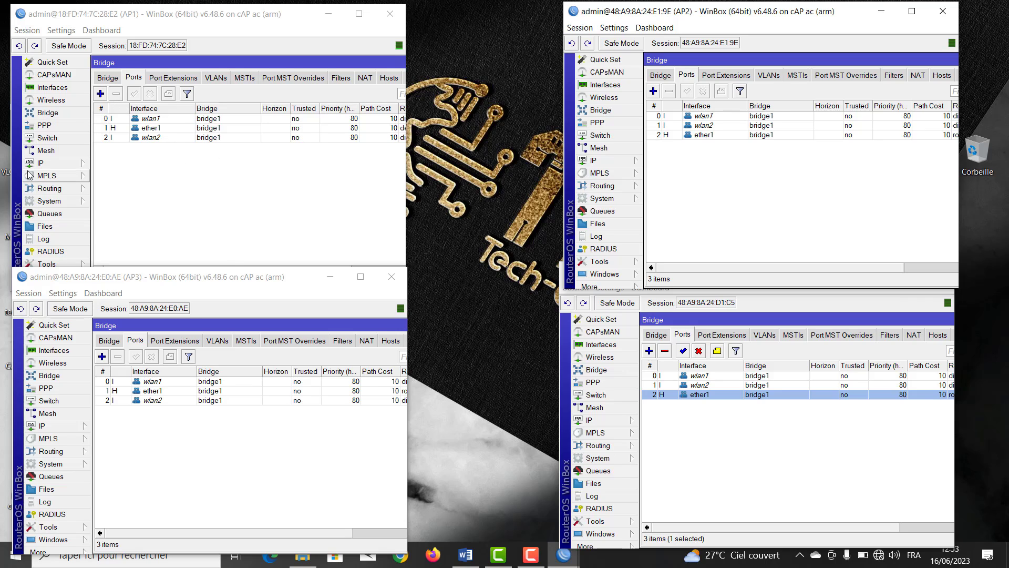
Show the wireless interface lists on AP1, AP3, AP4 and AP2 to check wlan1 and wlan2
click(68, 101)
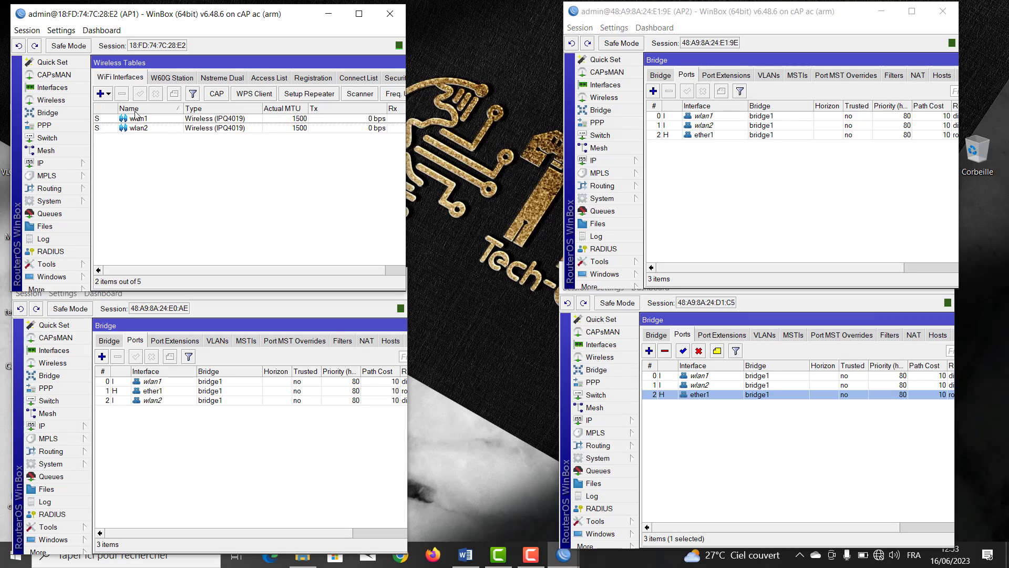
click(150, 119)
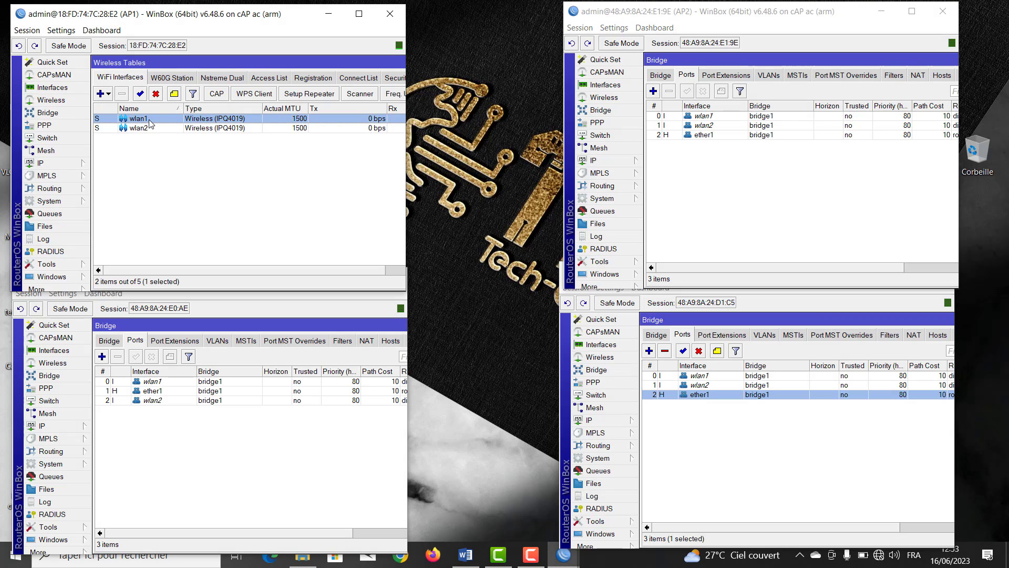
click(152, 128)
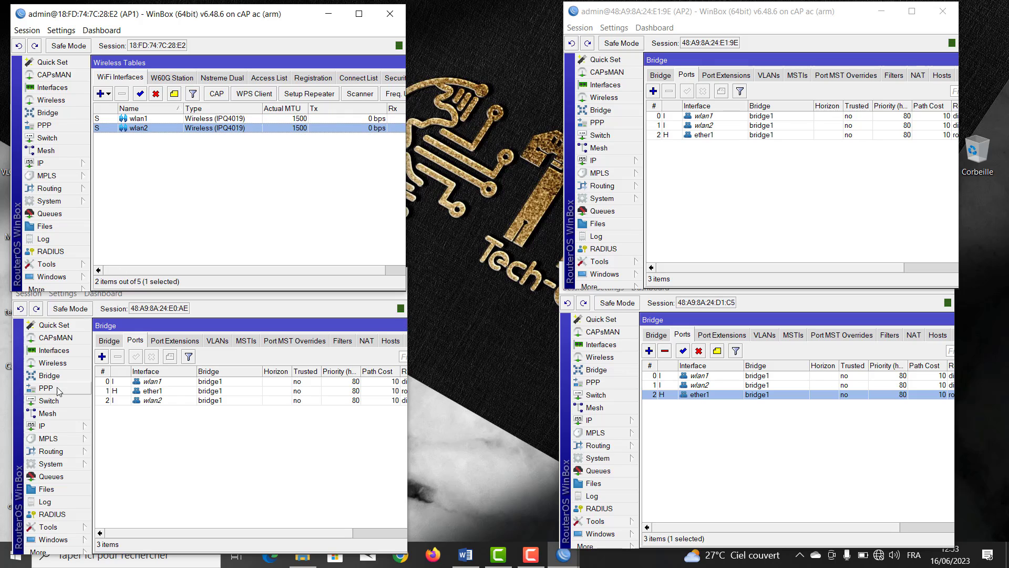
click(72, 363)
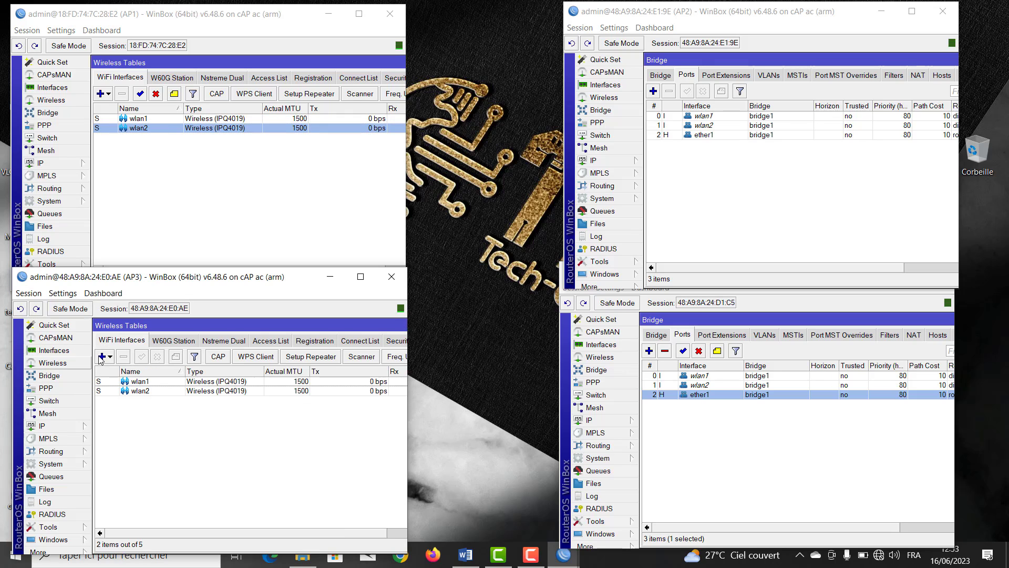
click(605, 359)
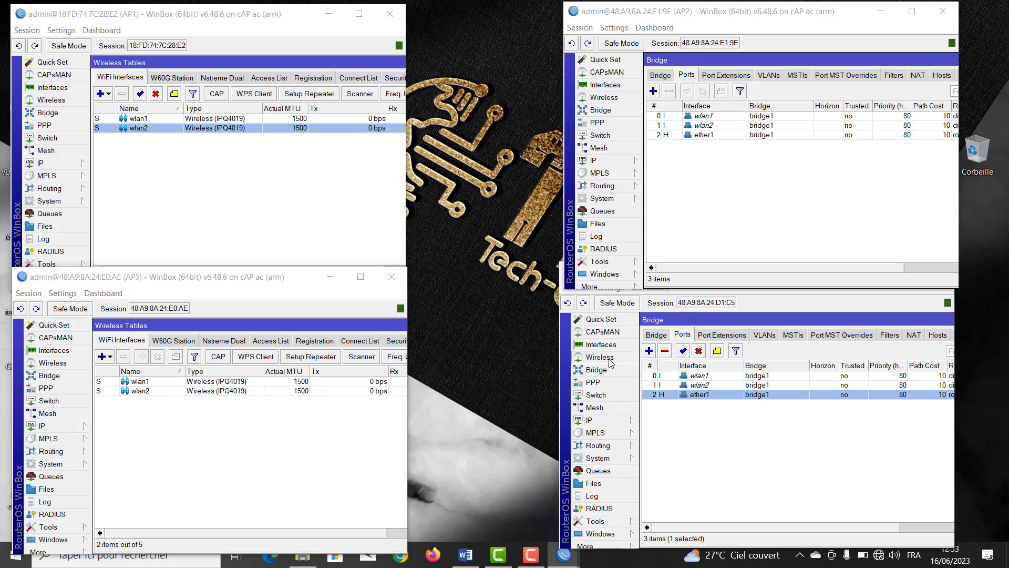
click(611, 97)
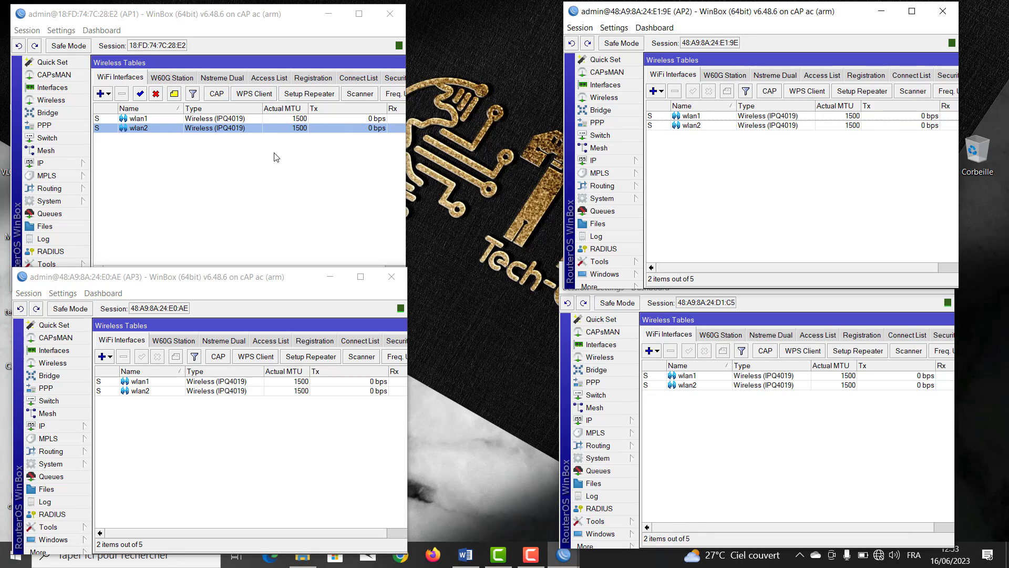
Open the wireless settings of wlan1 on AP1, AP3, AP2 and AP4 for side-by-side comparison
double_click(150, 119)
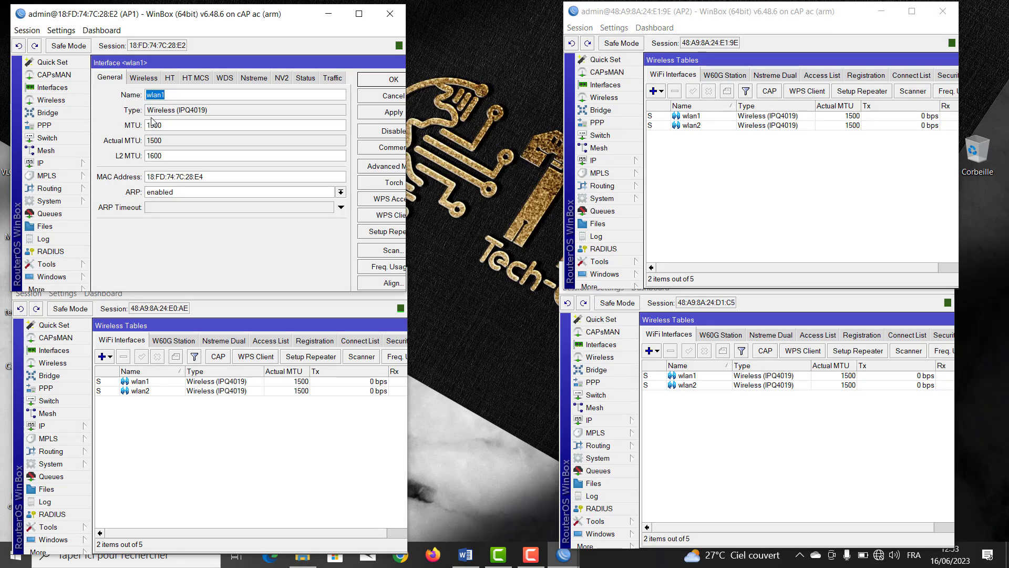
click(143, 77)
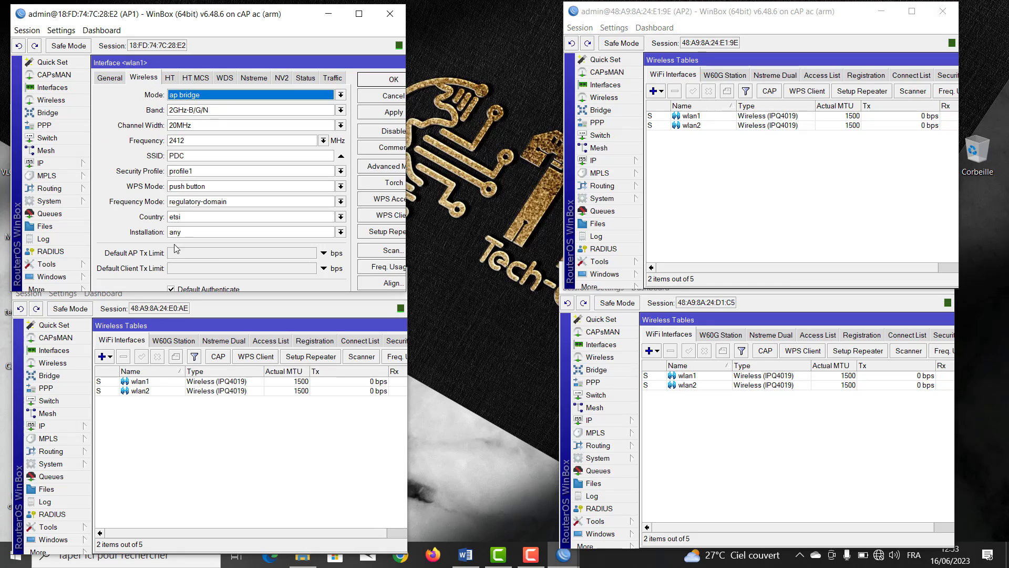
double_click(157, 383)
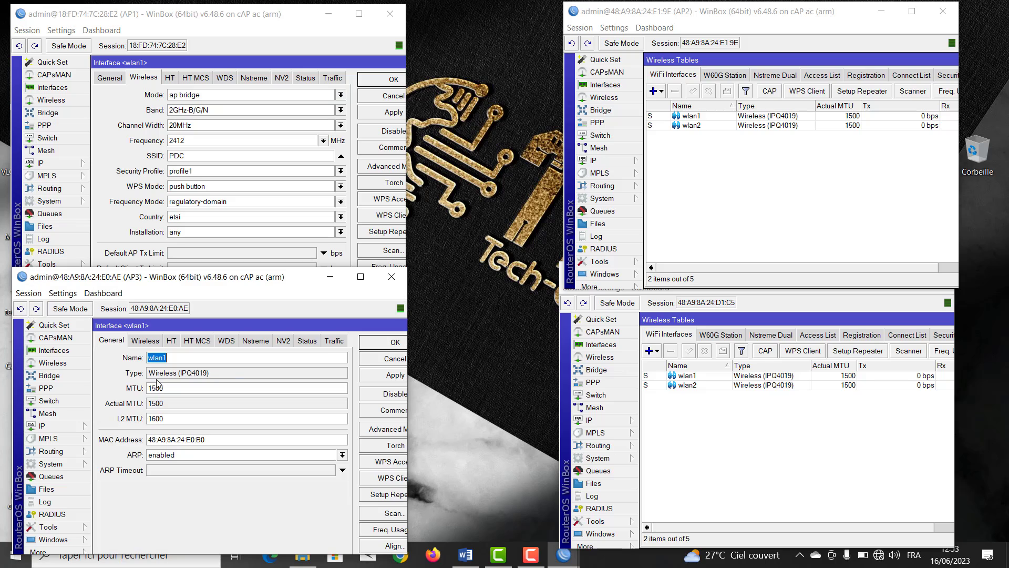
click(145, 340)
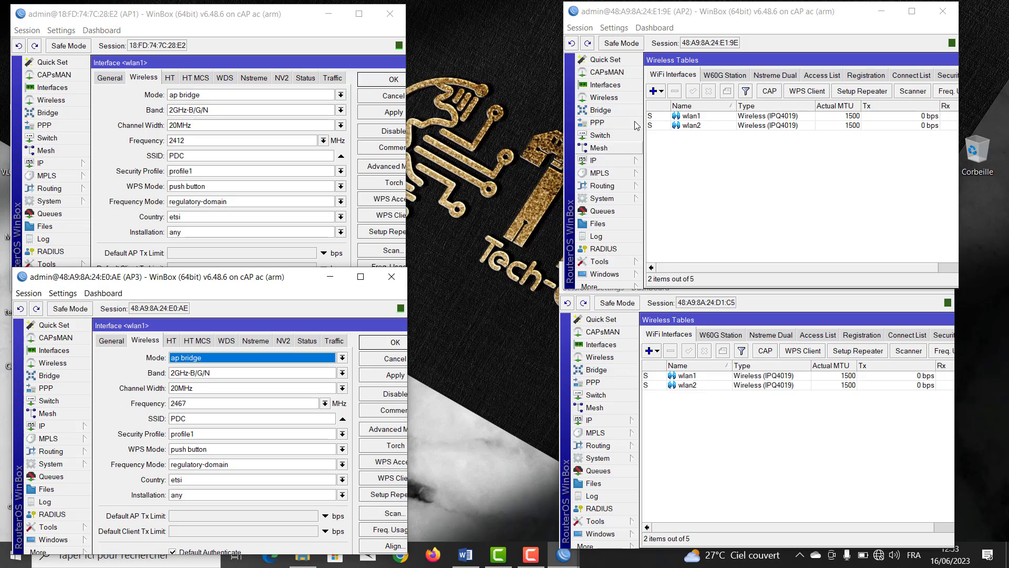
double_click(690, 116)
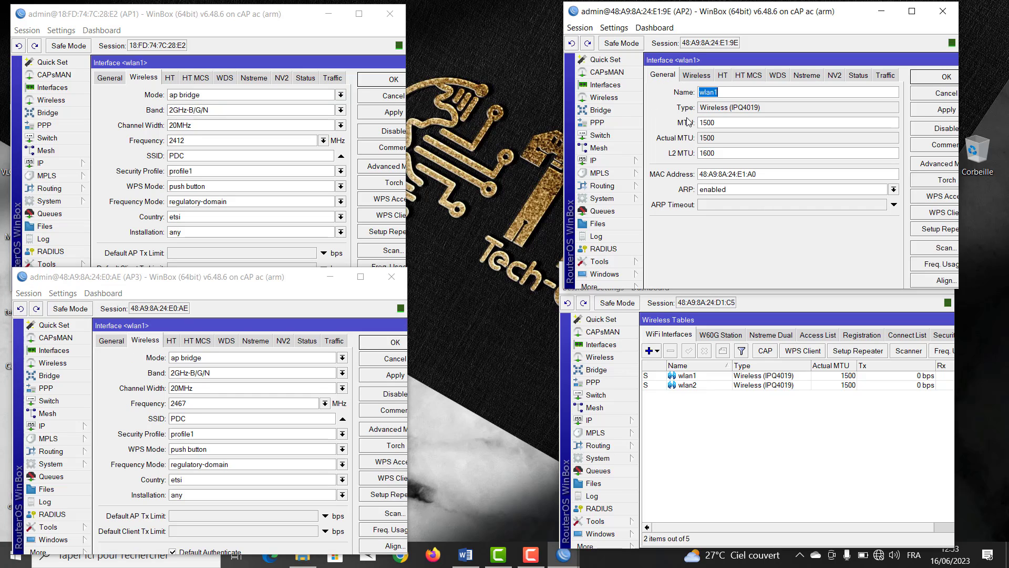
click(696, 76)
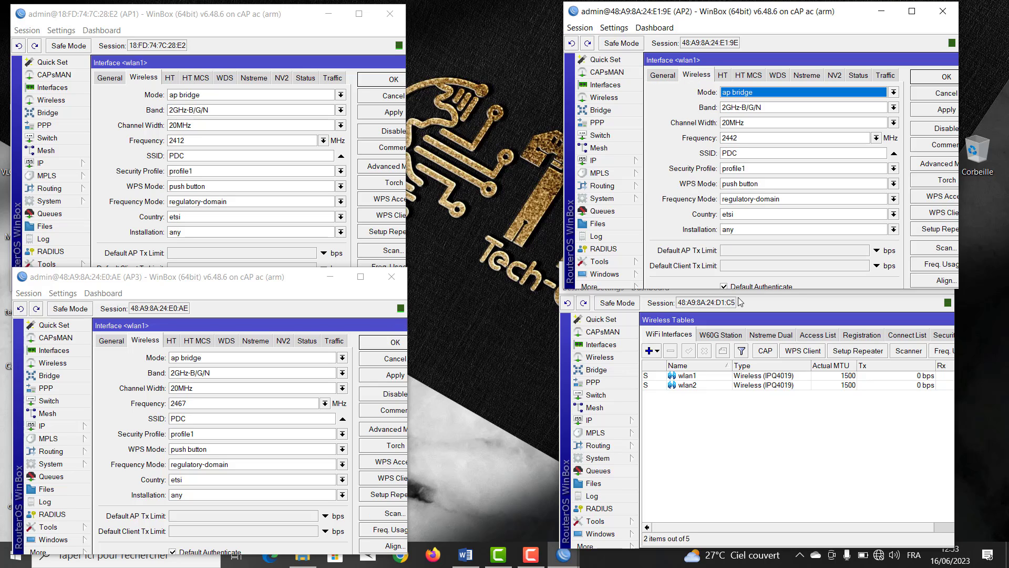
double_click(692, 376)
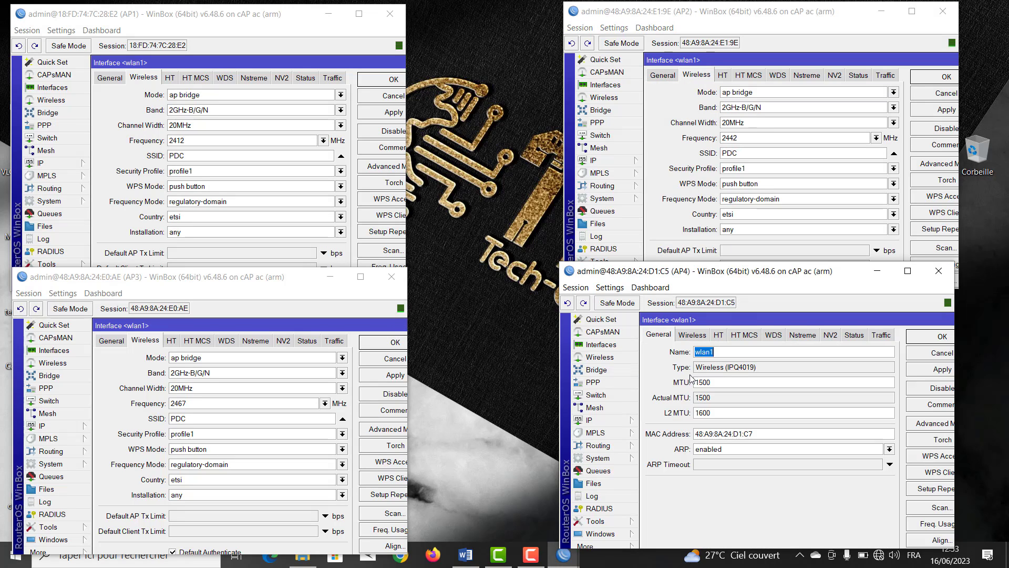
click(693, 335)
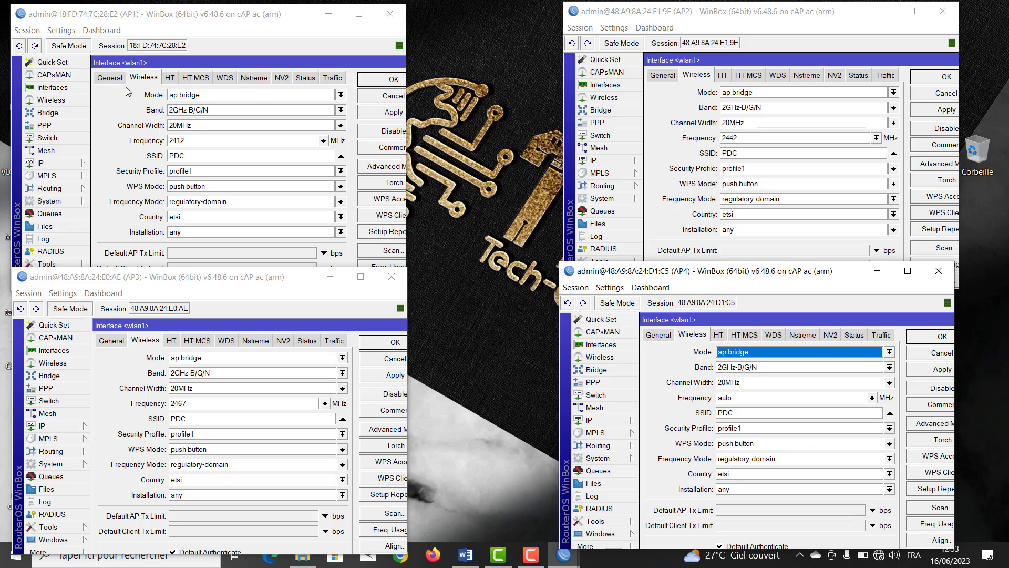
Examine the available mode and band options for AP1's wlan1 without changing the selection
click(176, 97)
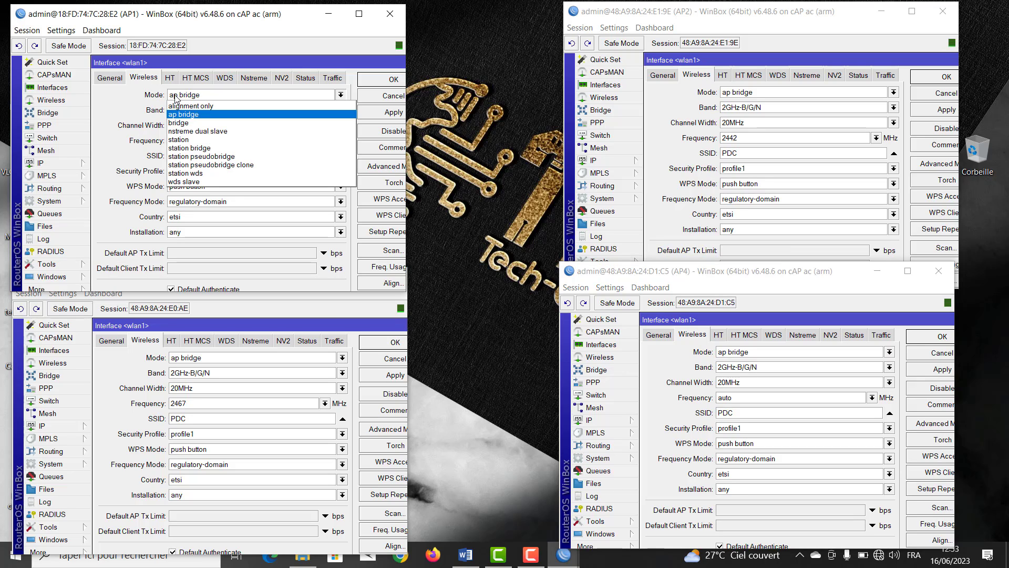
click(176, 97)
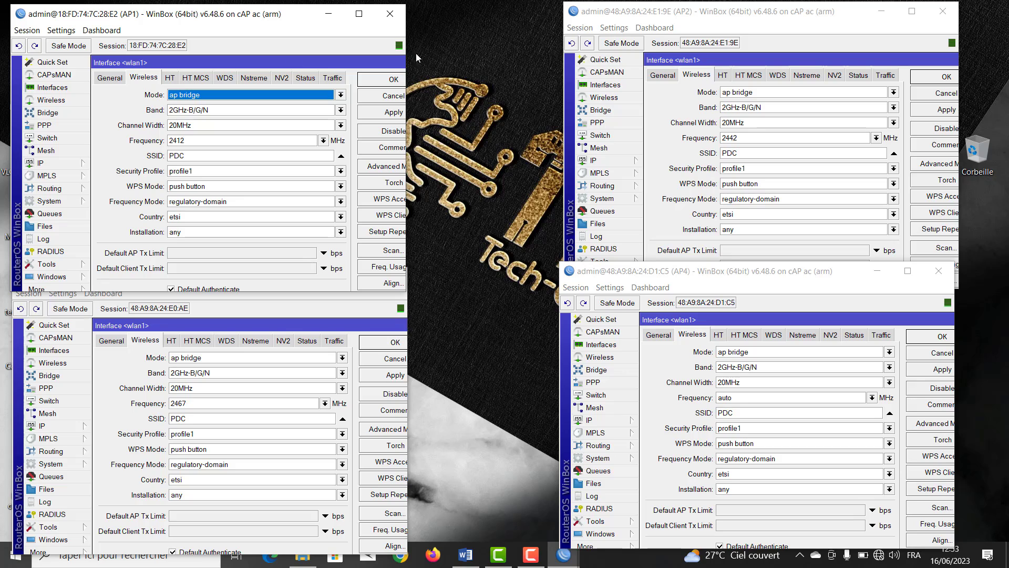
click(208, 117)
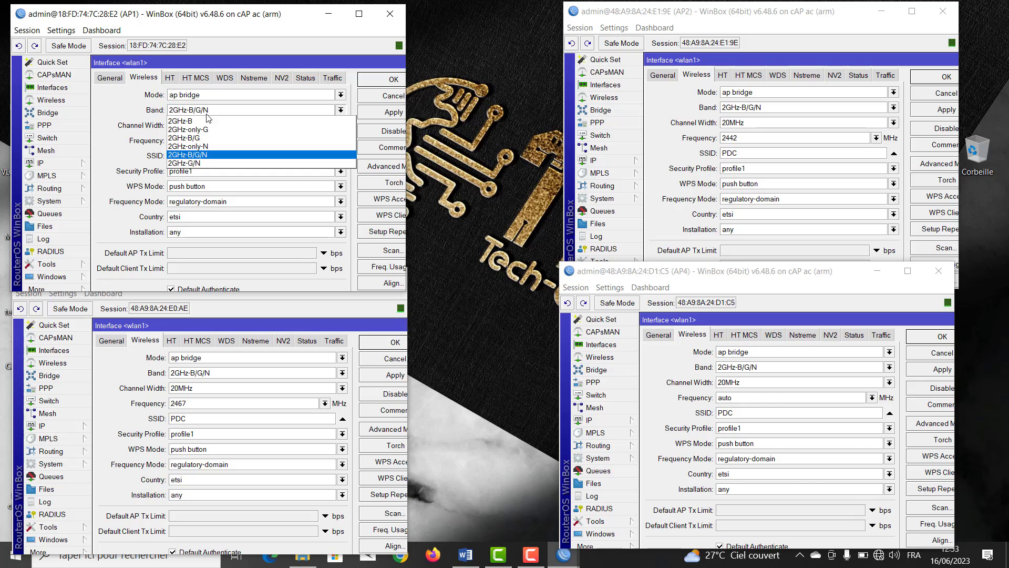
click(207, 115)
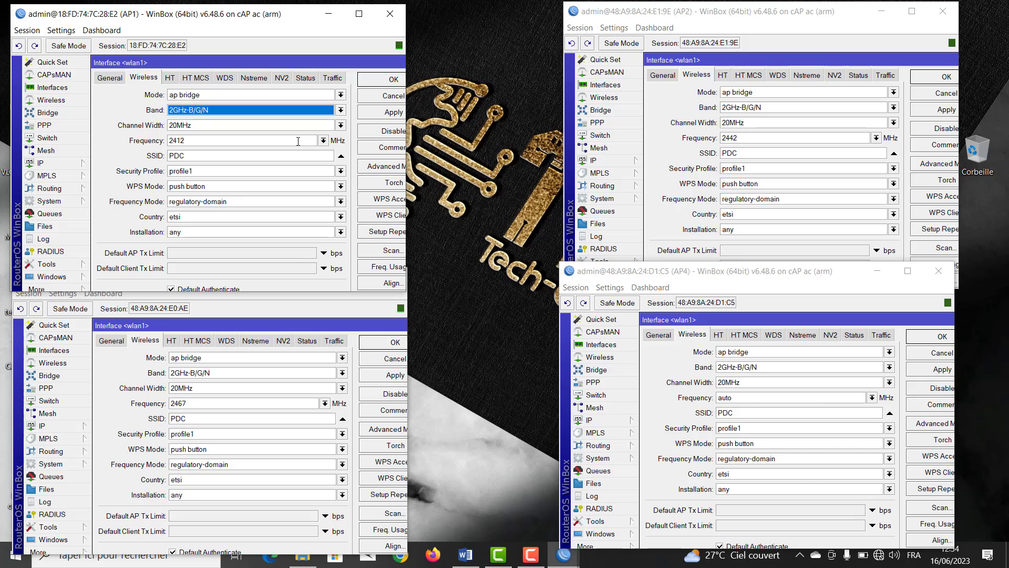
Select wlan1 frequencies of 2412 MHz on AP1, 2442 MHz on AP2 and 2467 MHz on AP3
click(323, 140)
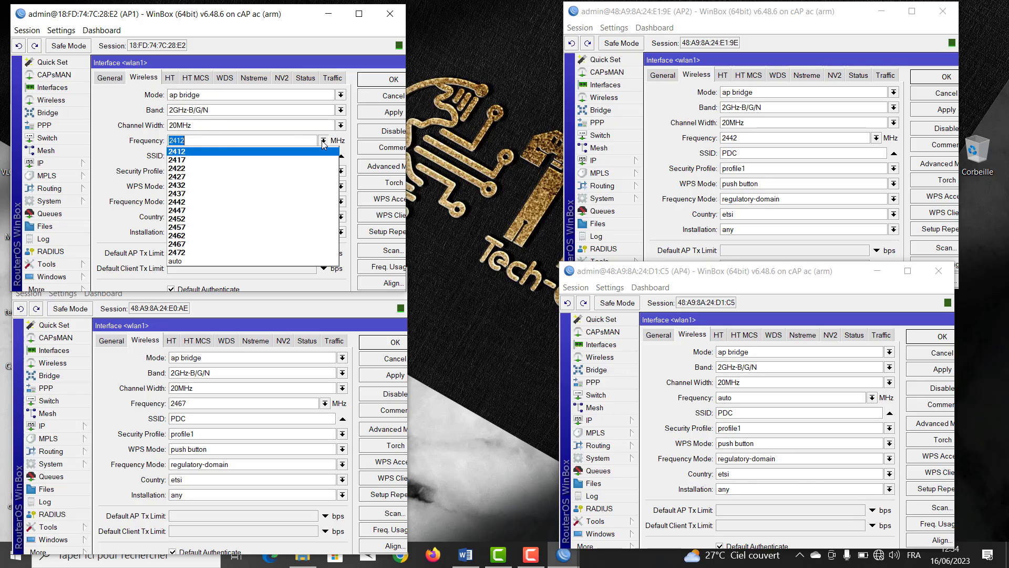
click(204, 156)
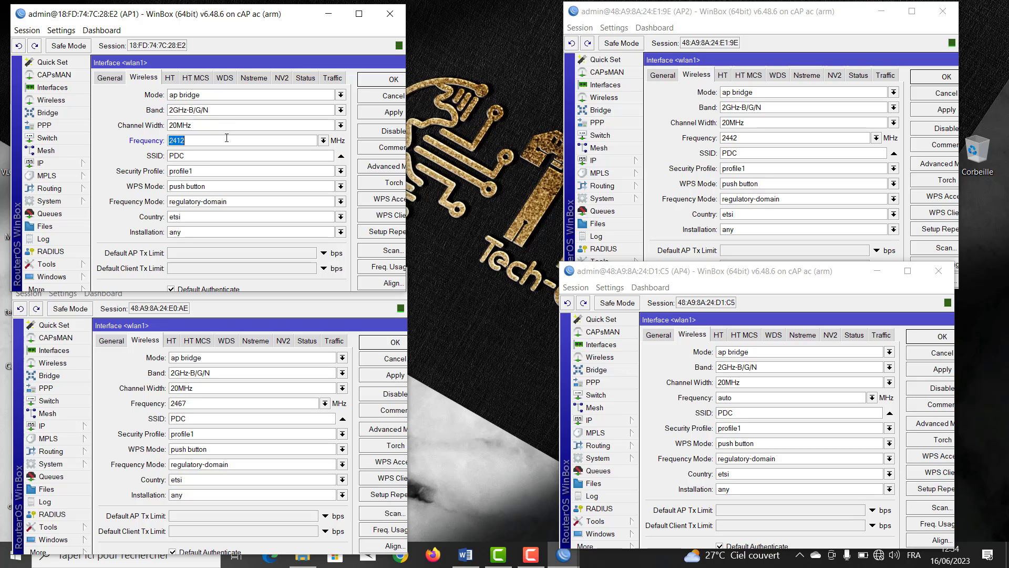
click(876, 137)
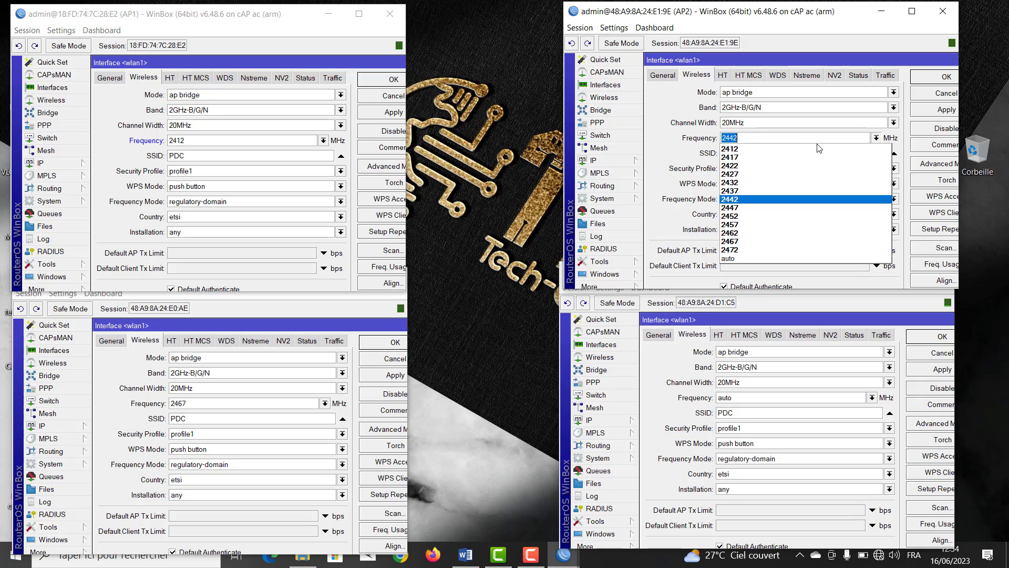
click(754, 199)
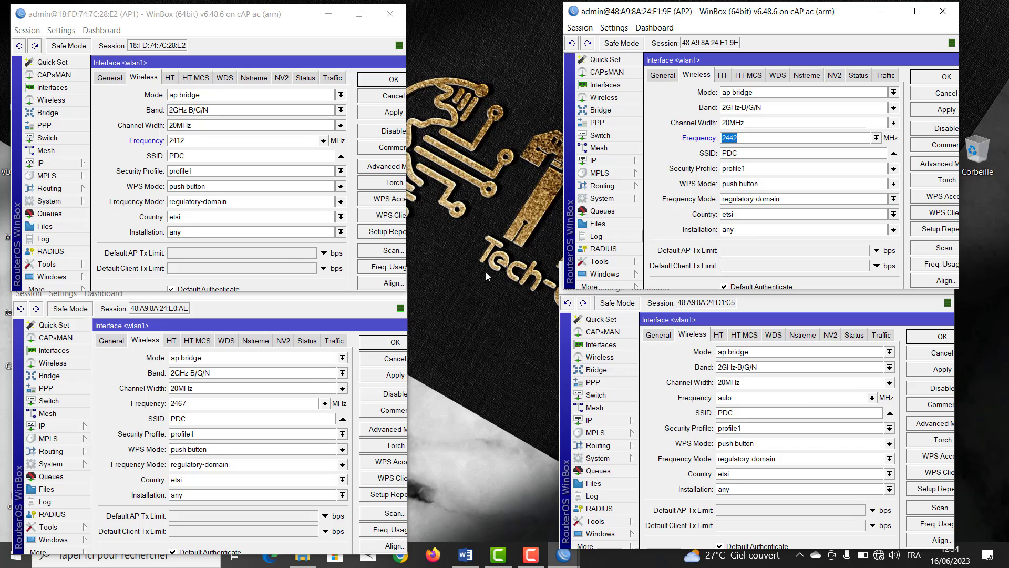
click(326, 403)
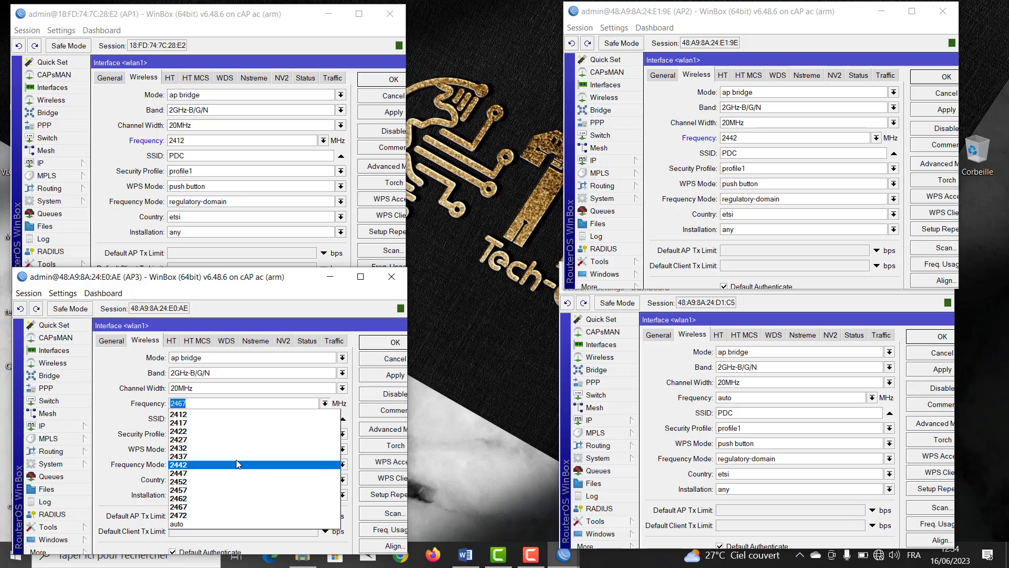
click(213, 507)
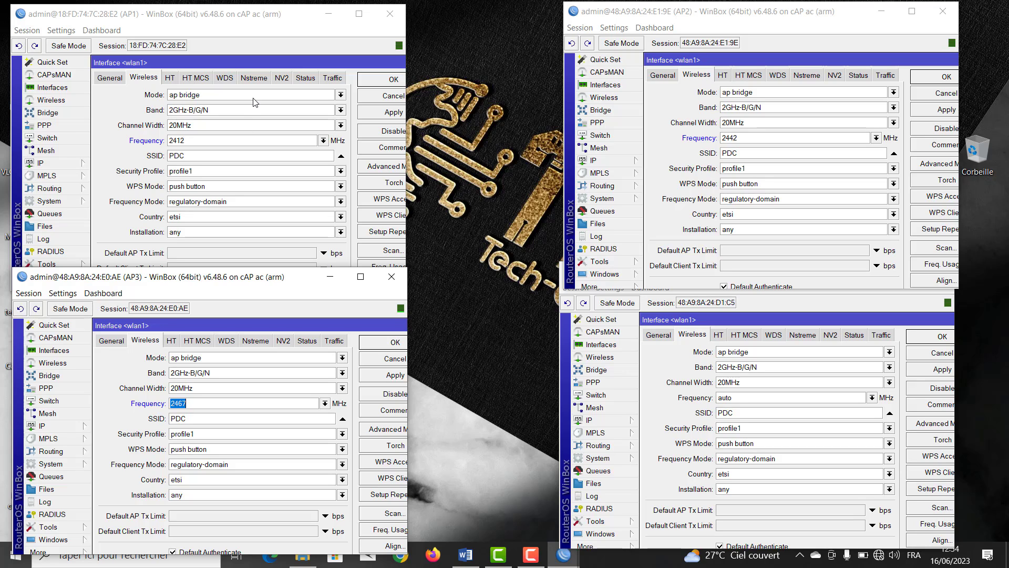
Maximize AP1's window and open its profile1 security profile to examine the authentication types and pre-shared key settings
double_click(193, 157)
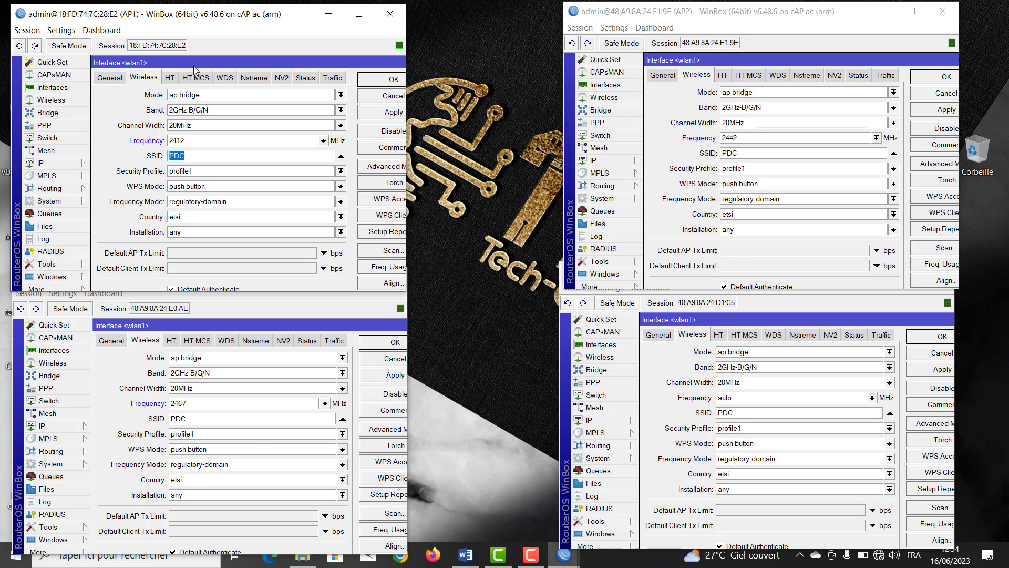
click(360, 14)
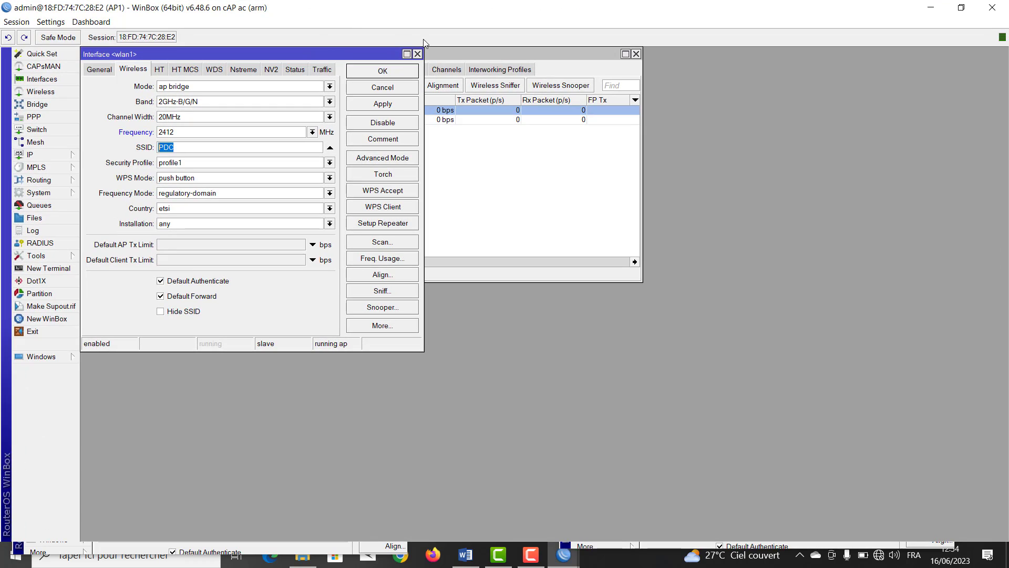
drag(387, 57, 425, 187)
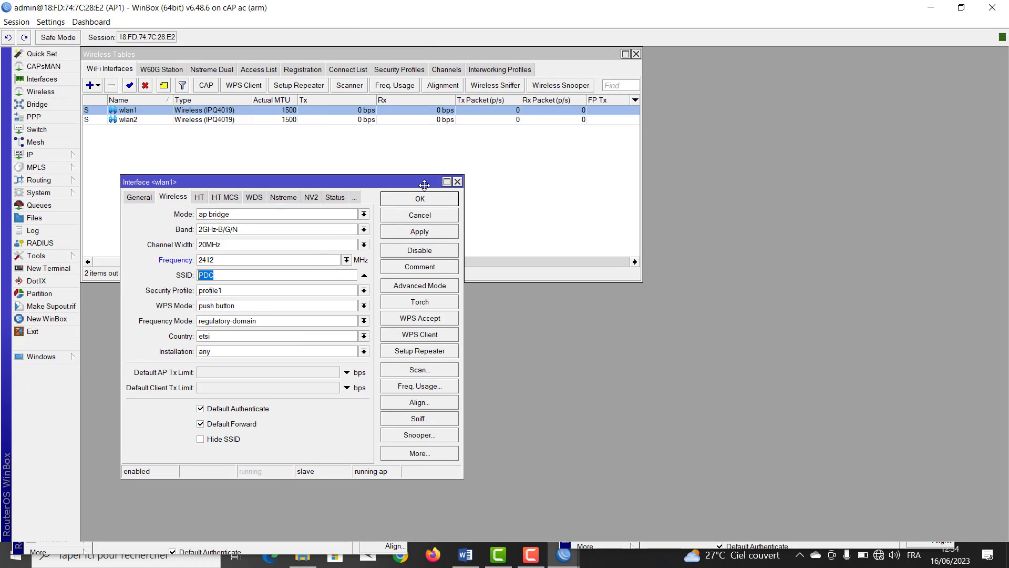
click(405, 74)
click(404, 71)
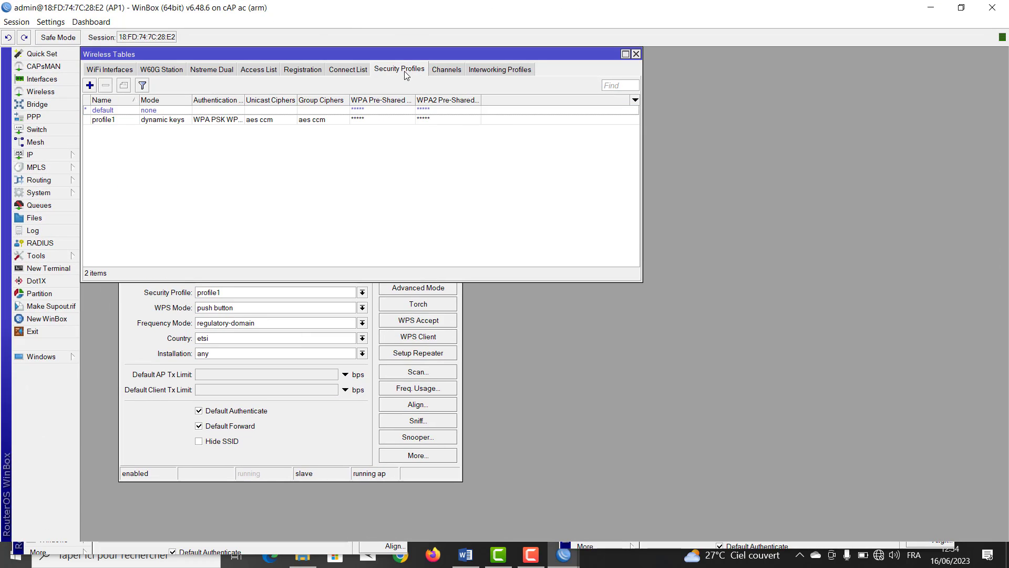
double_click(195, 122)
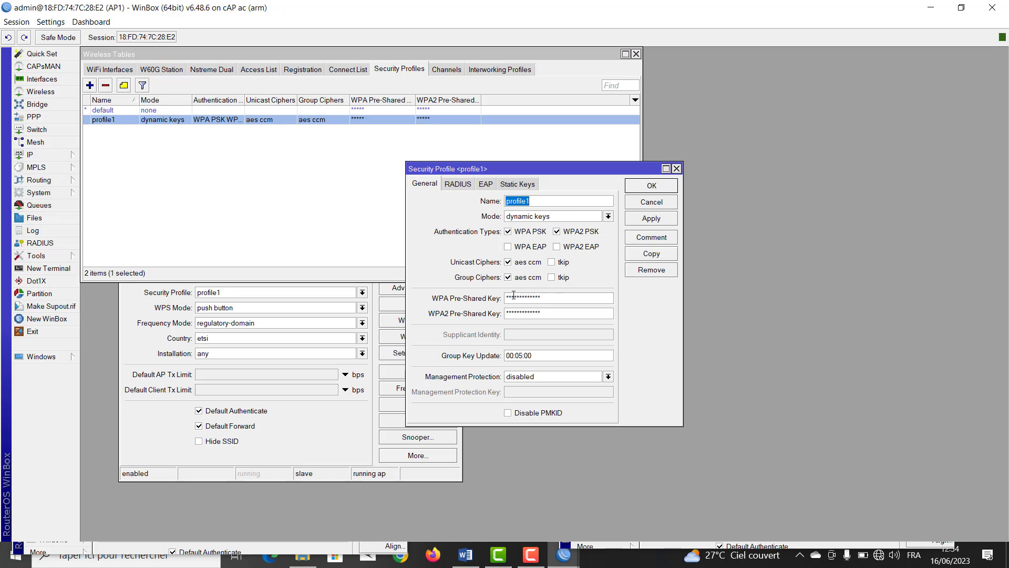
Restore AP1's window, return to its WiFi interface list and open the wireless settings of wlan2
click(962, 8)
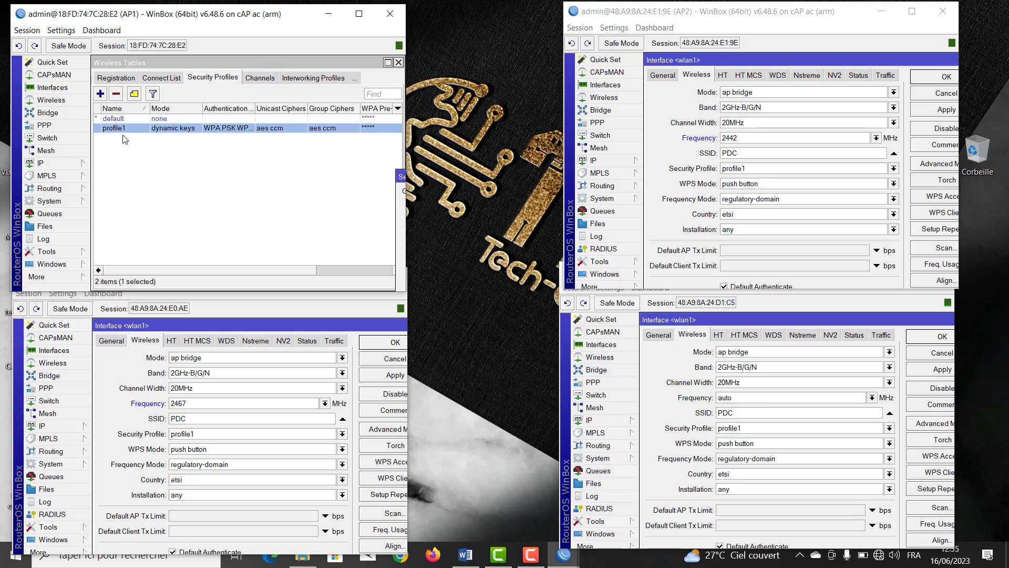
click(116, 79)
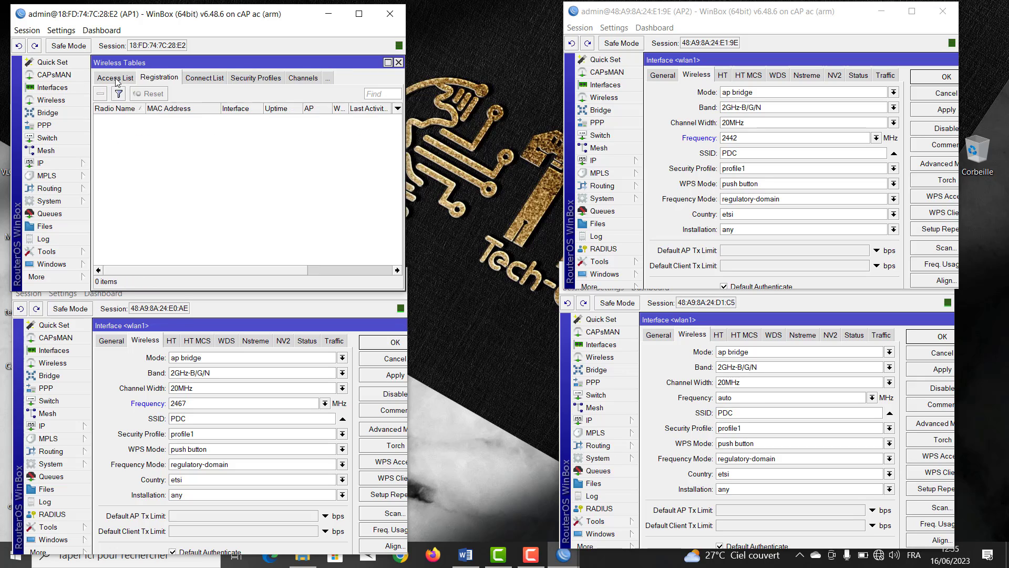
click(116, 79)
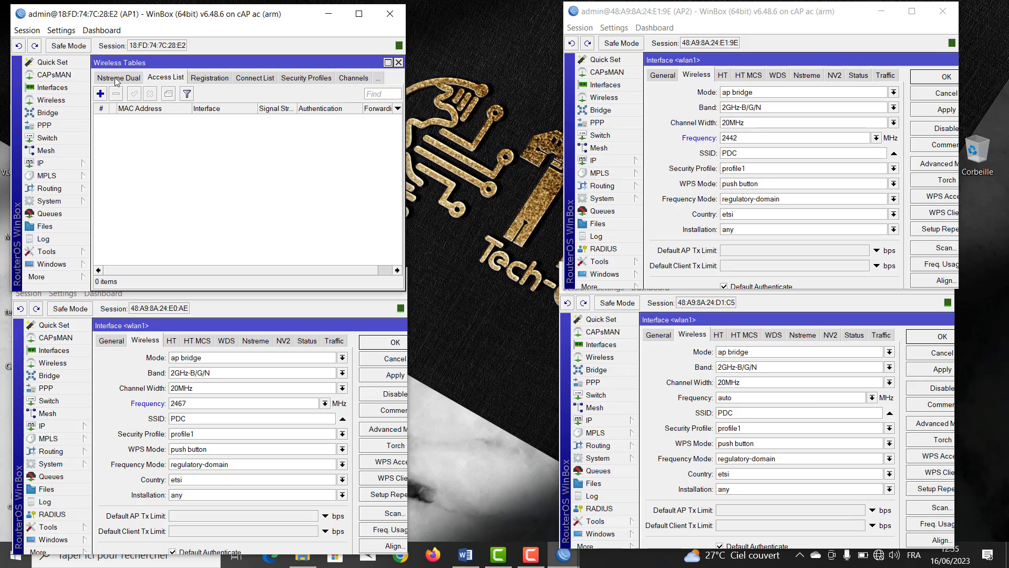
click(118, 79)
click(118, 79)
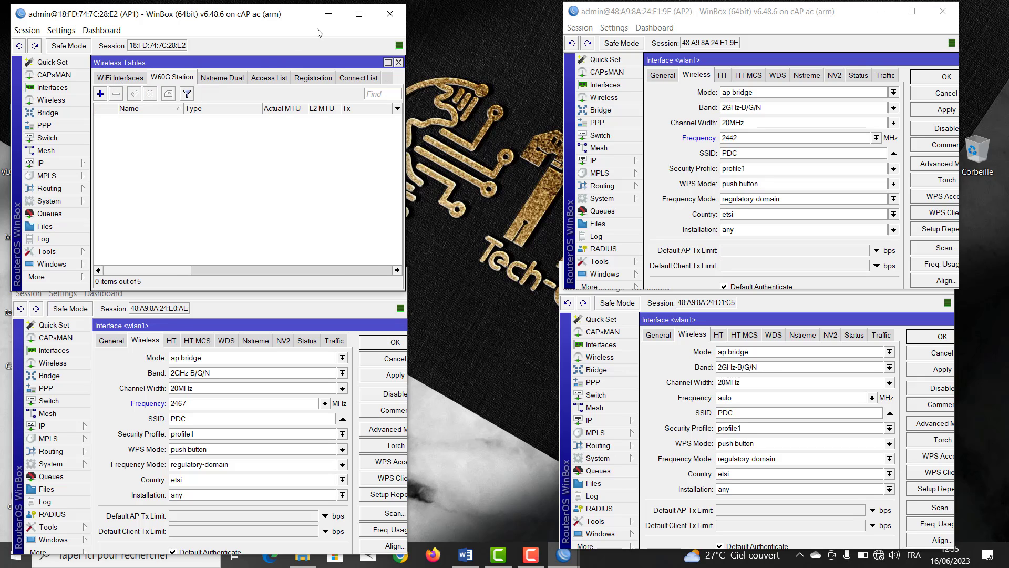
click(120, 79)
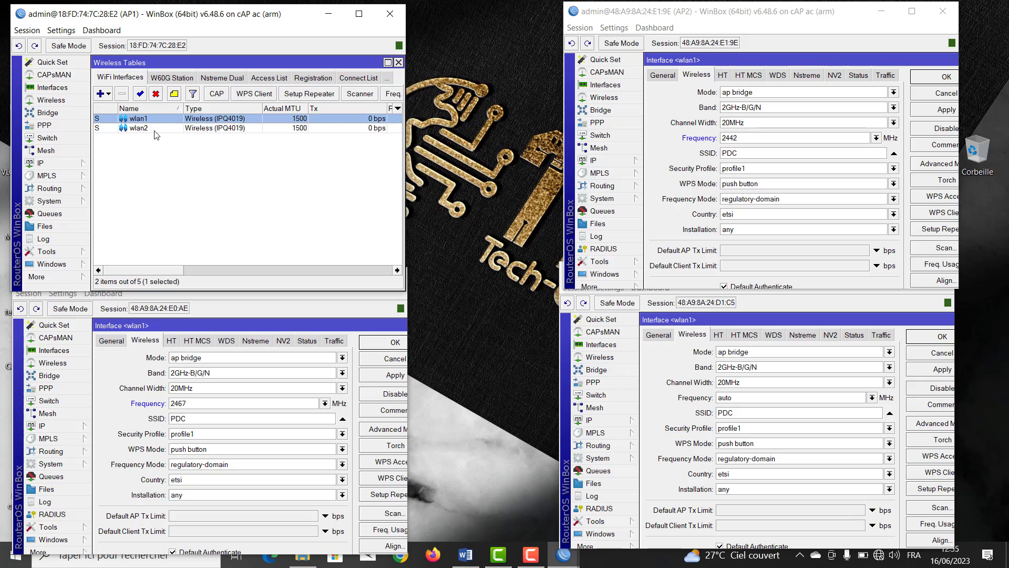
double_click(154, 131)
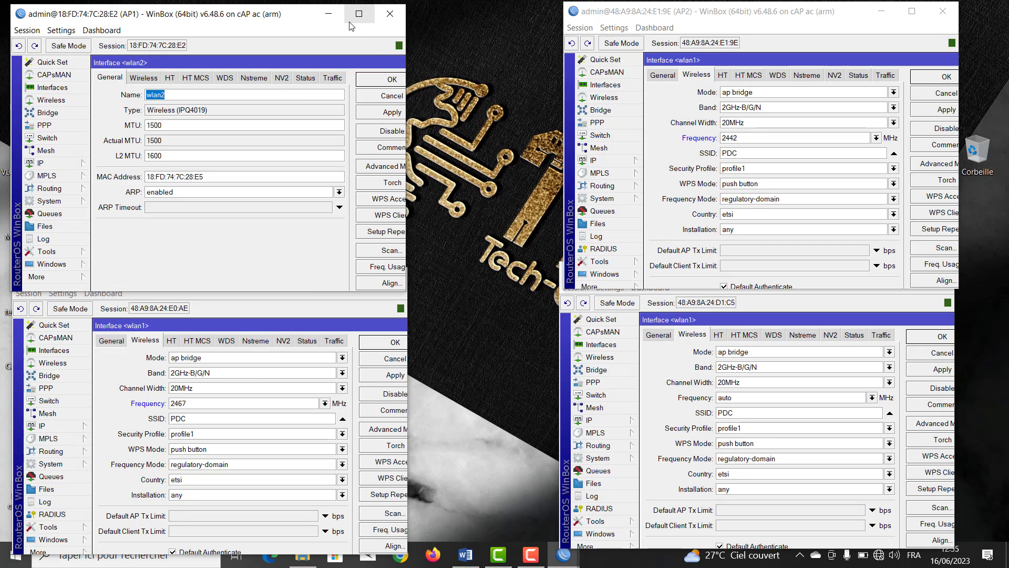
click(150, 78)
Close the wlan1 properties on AP3 and open its wlan2 interface properties instead, returning to the side-by-side window layout
click(106, 342)
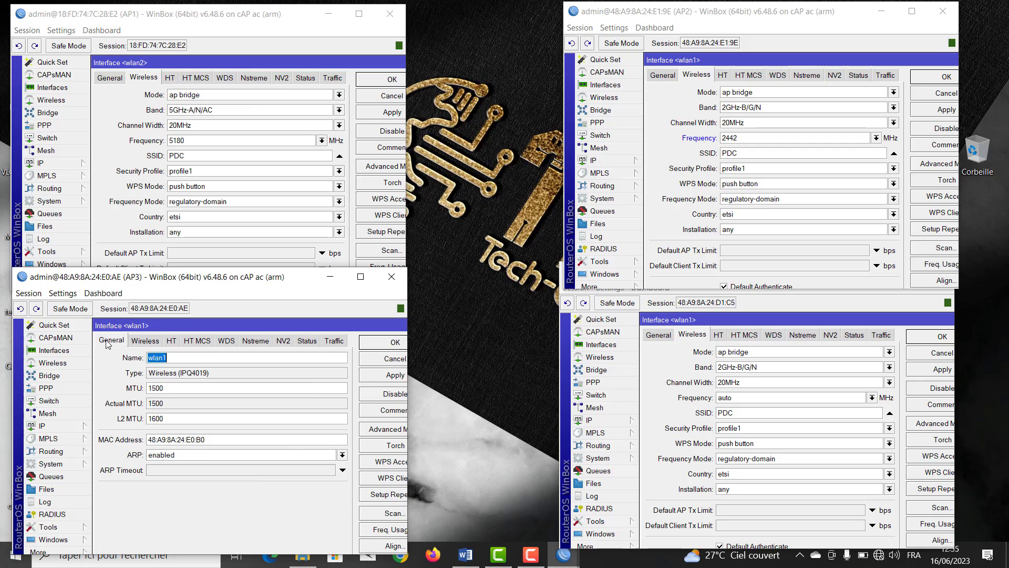
click(375, 280)
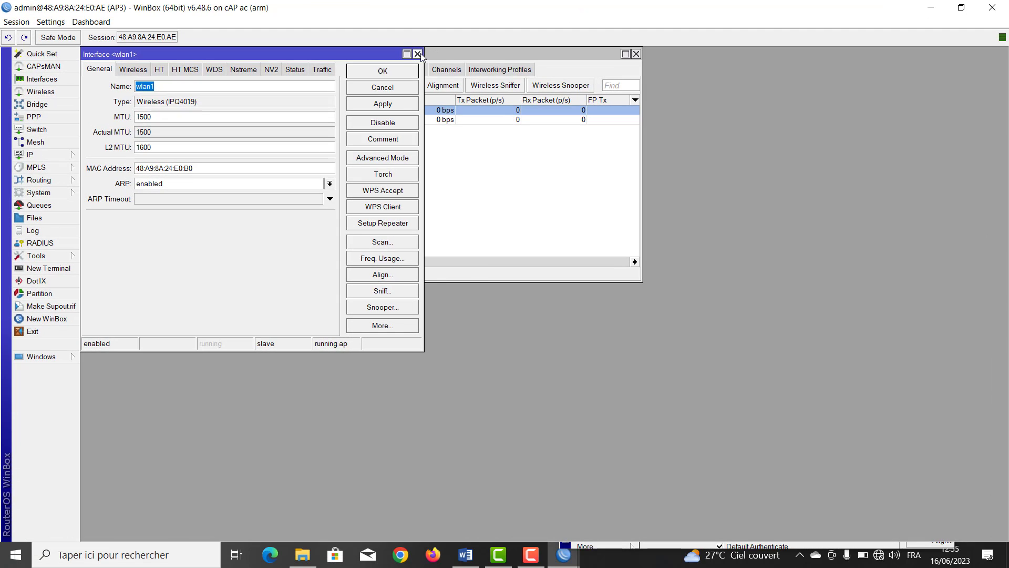
click(419, 53)
double_click(124, 121)
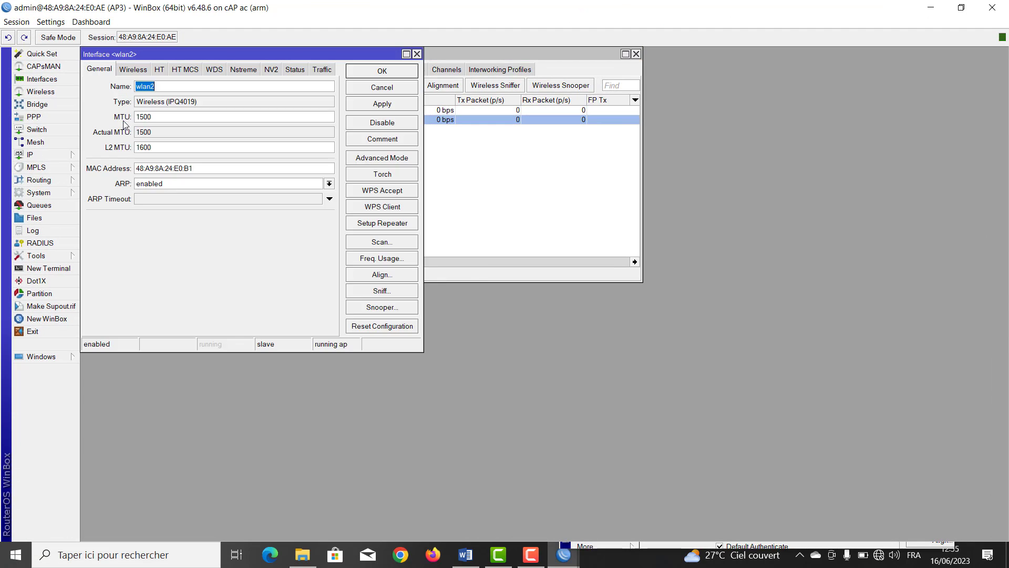
click(961, 8)
Replace the open wlan1 properties on AP2 with the wireless settings of wlan2, returning to the side-by-side layout
click(912, 11)
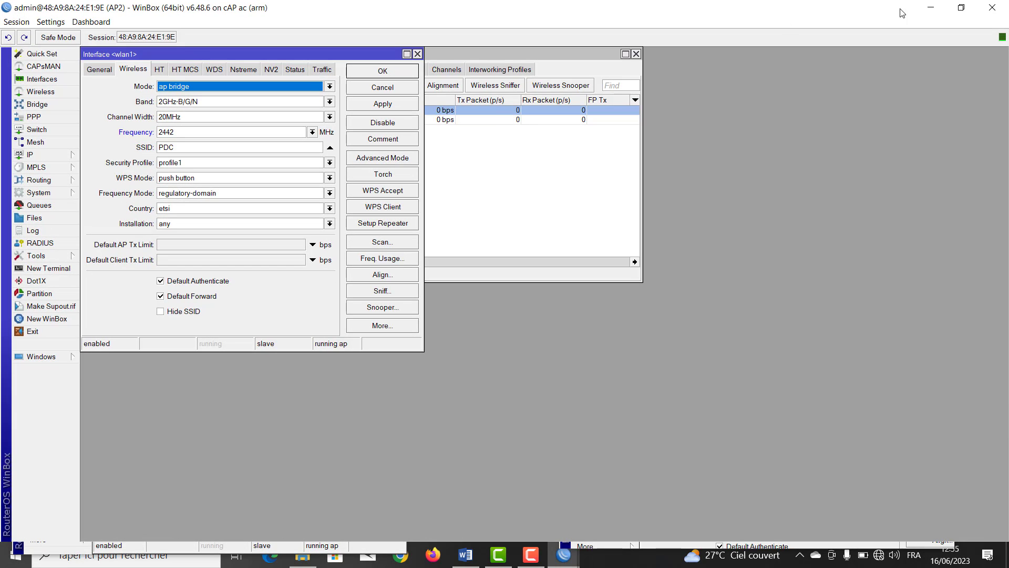
click(417, 56)
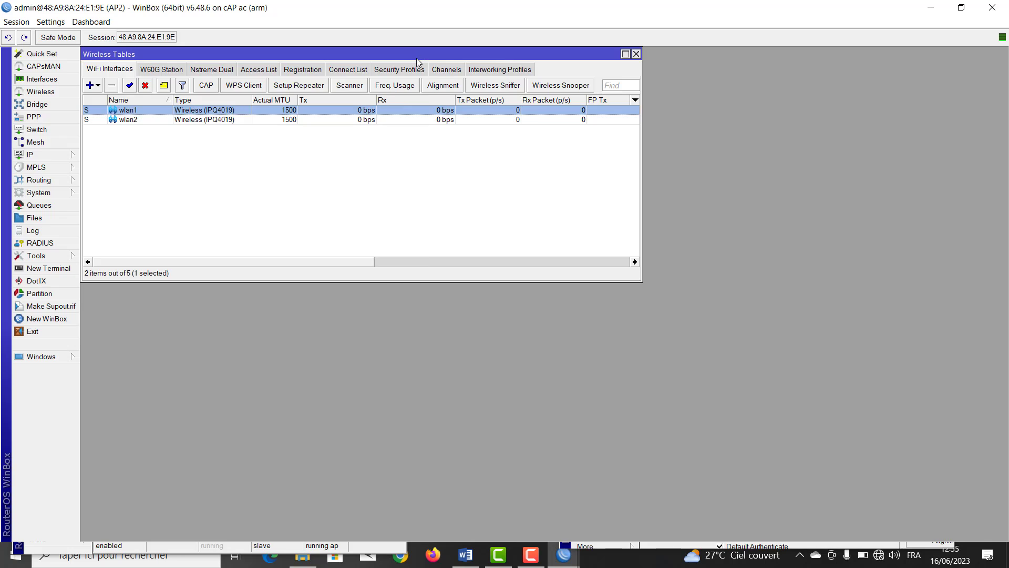
double_click(128, 120)
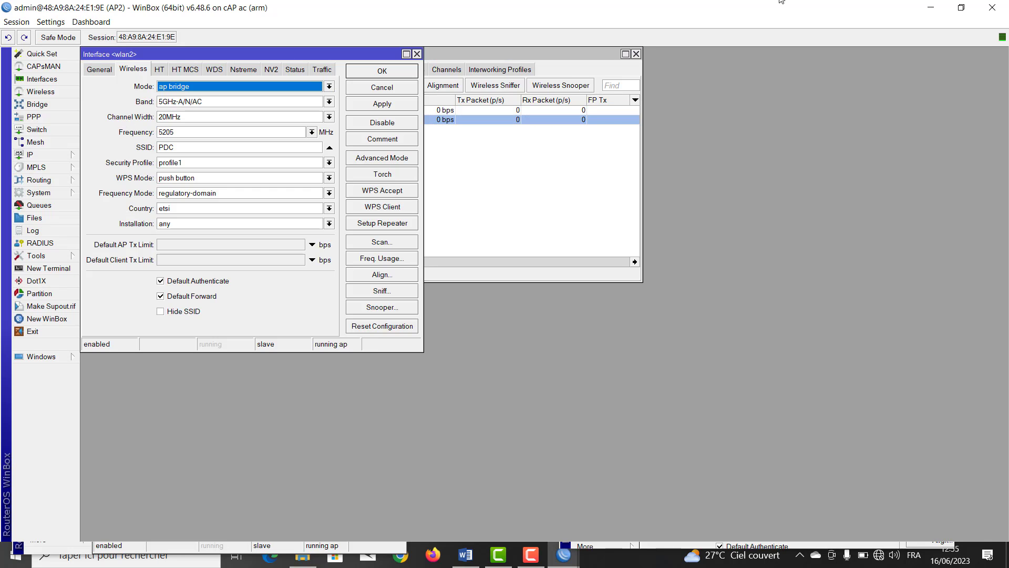
click(961, 7)
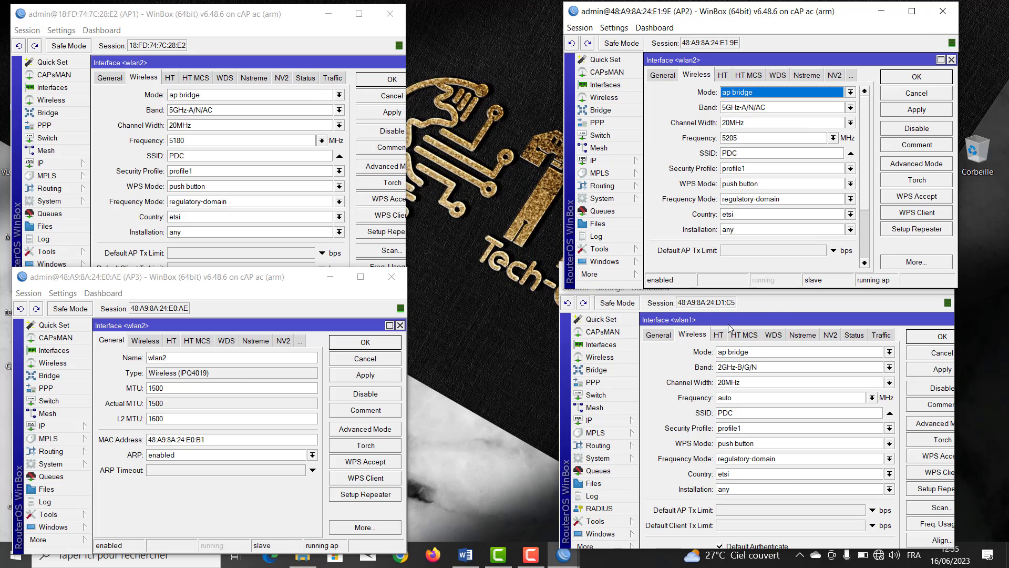
Open the wireless settings of wlan2 on AP4 and AP3 for comparison with the other access points
click(814, 306)
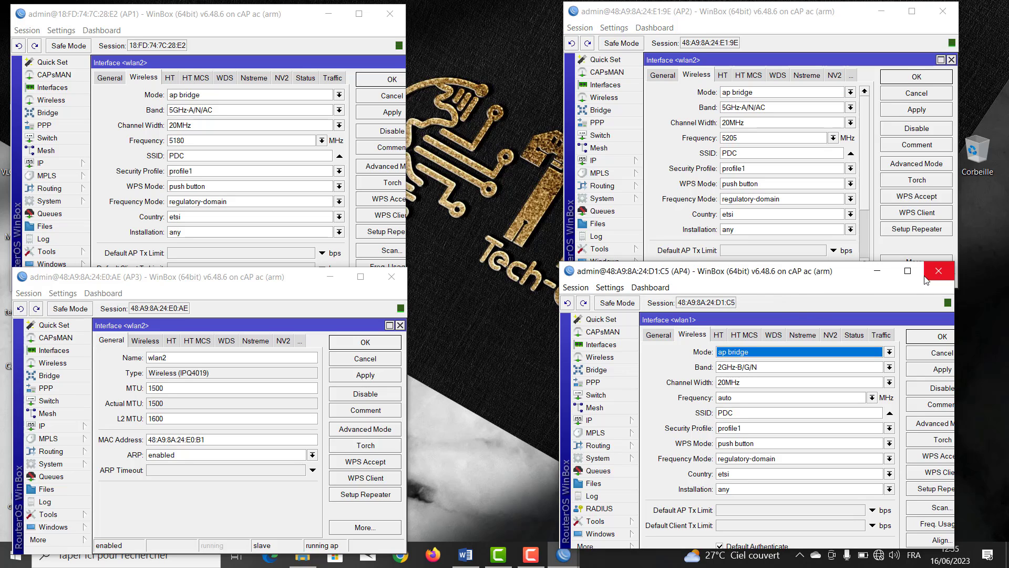
double_click(726, 276)
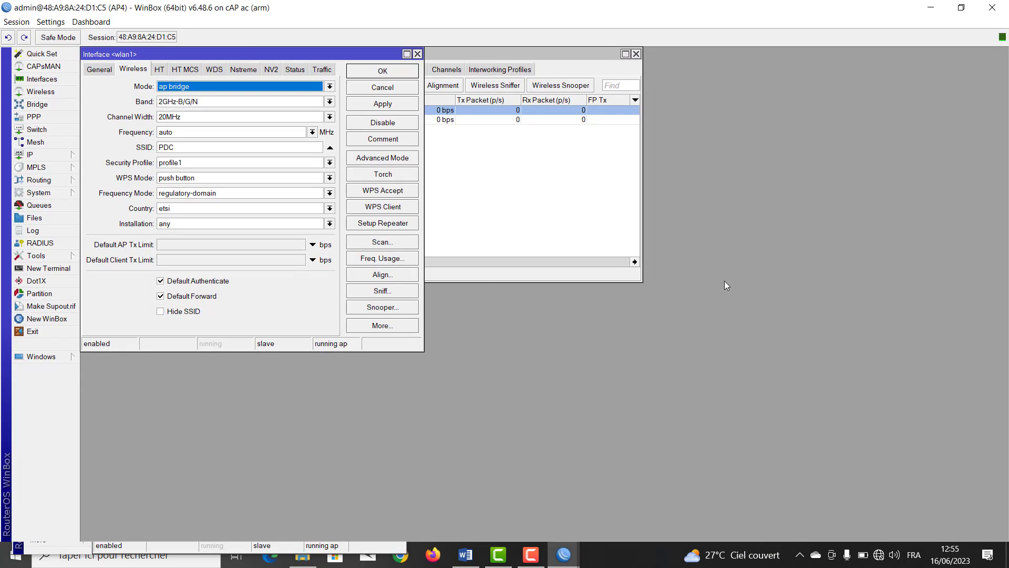
click(420, 53)
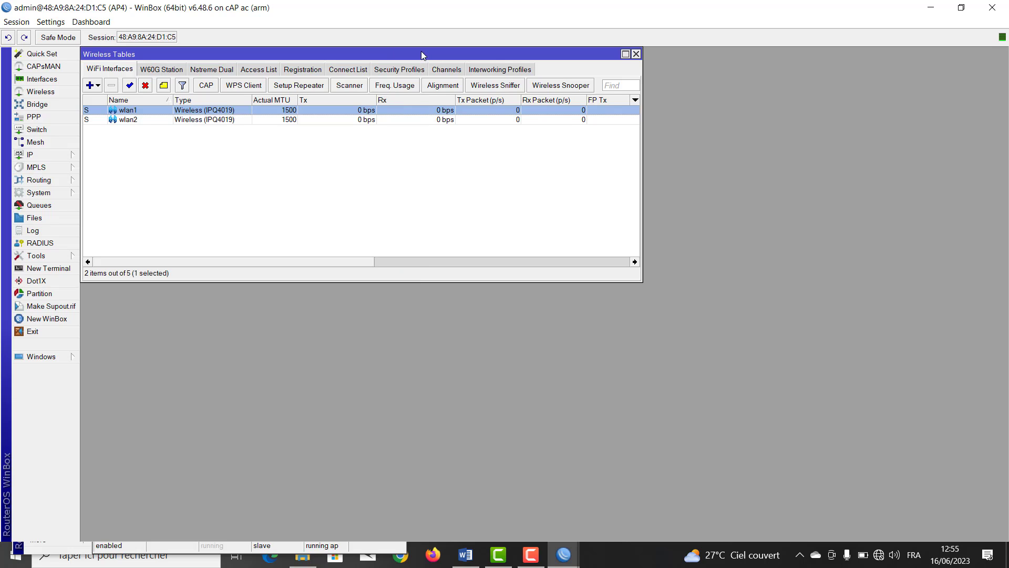
double_click(156, 119)
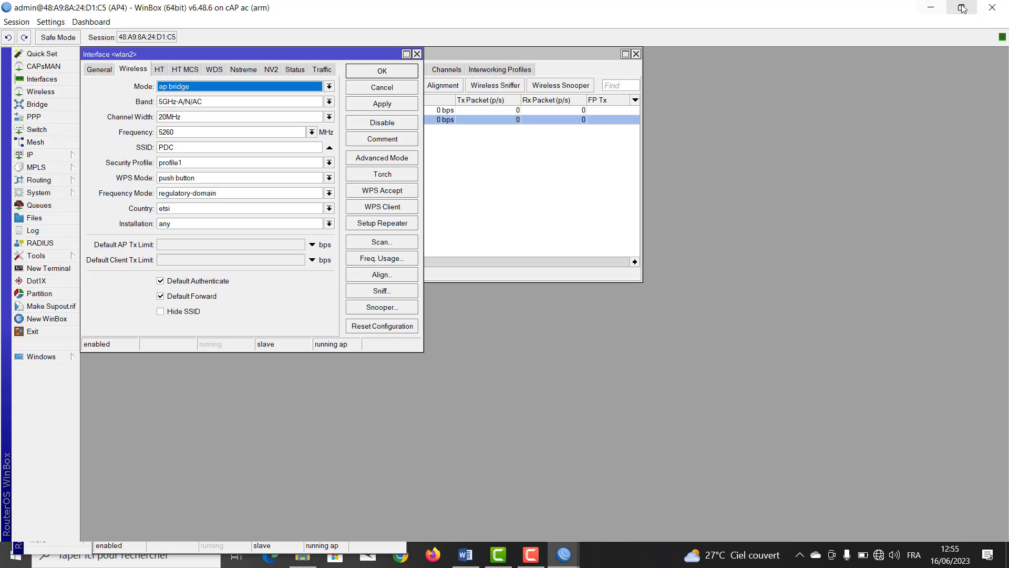
click(961, 7)
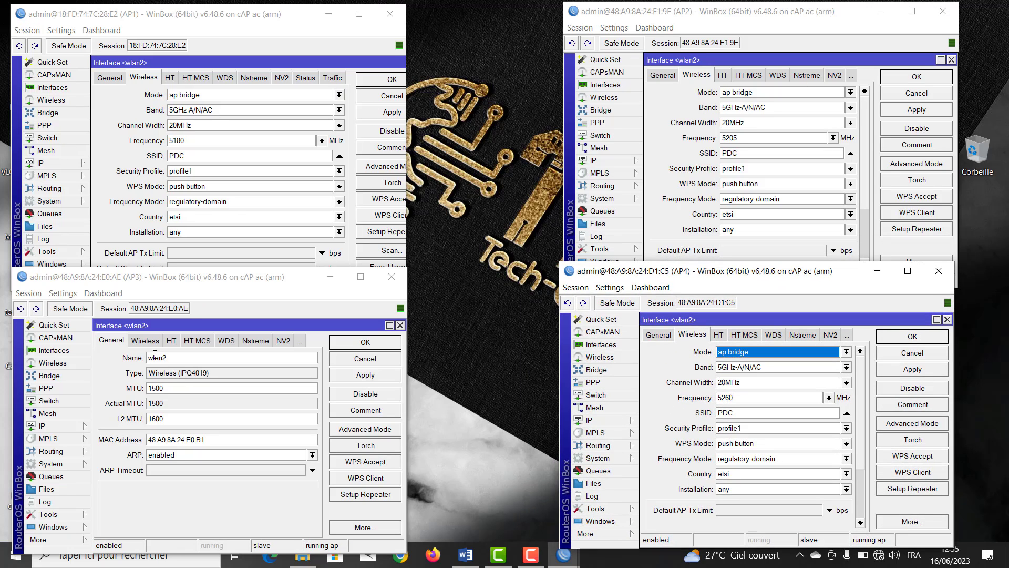
click(153, 342)
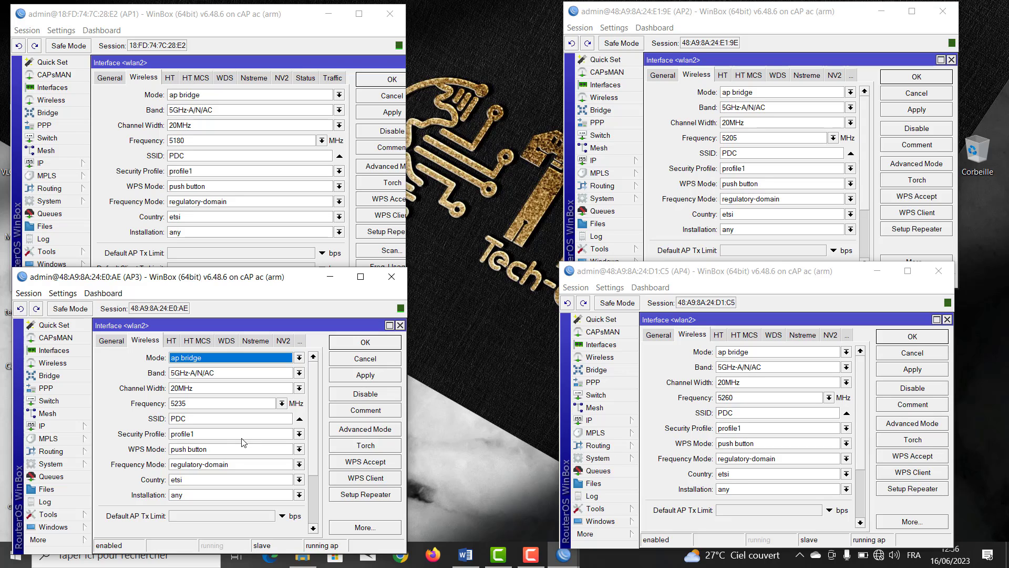
Review the wlan2 frequency options on AP1 and AP3, and select 5205 MHz for wlan2 on AP2
click(321, 141)
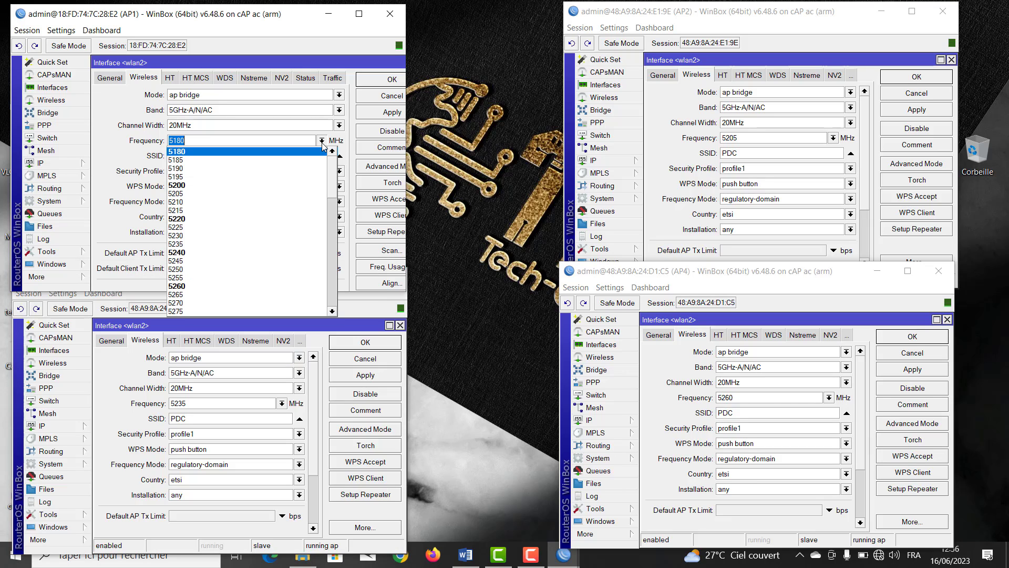
click(322, 144)
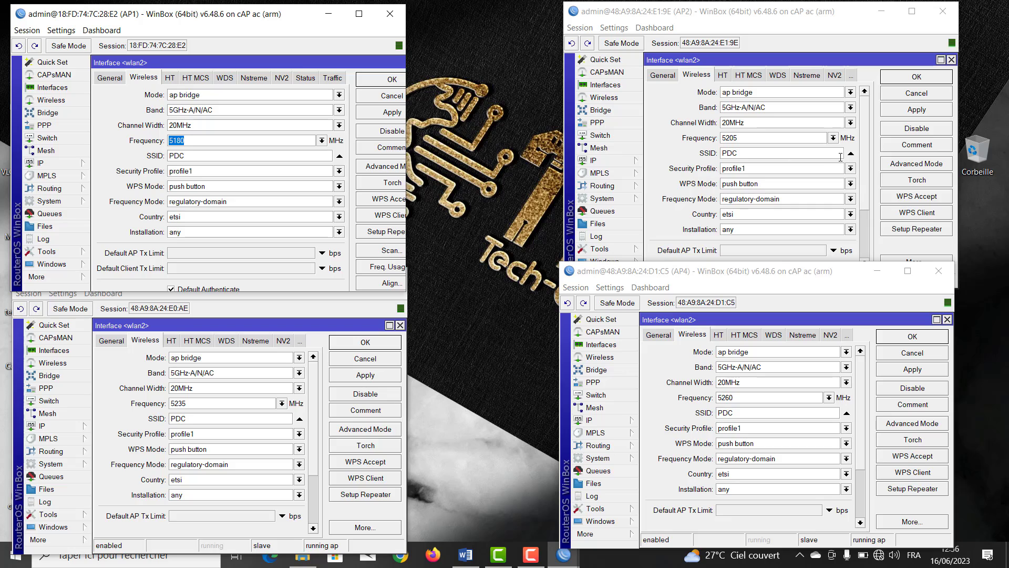
click(833, 139)
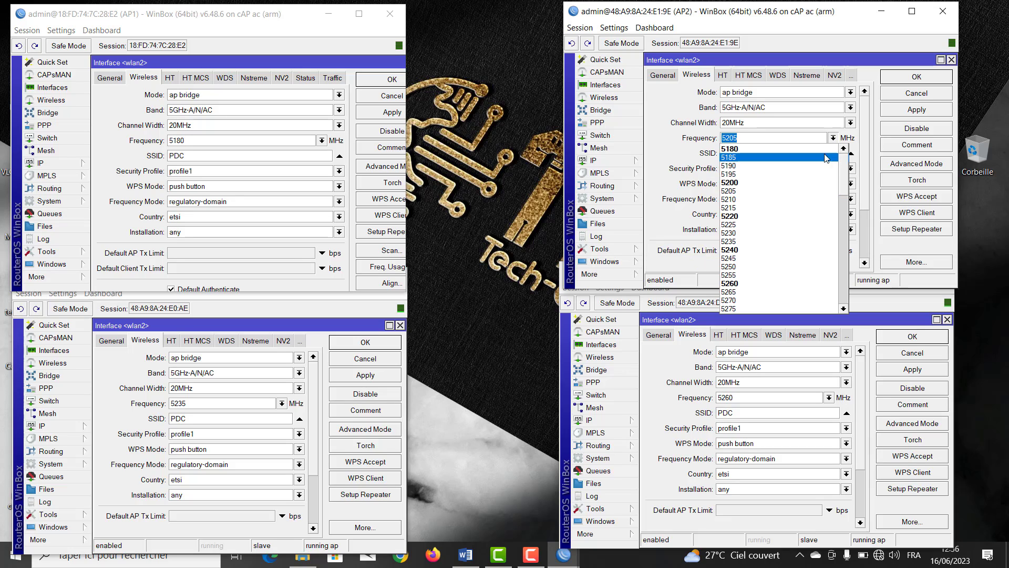
click(818, 192)
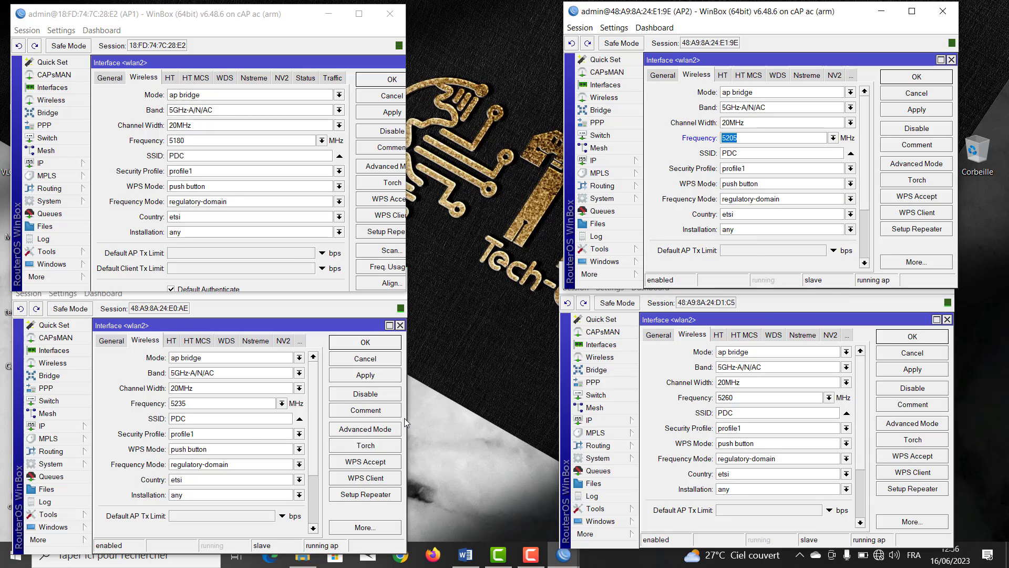
click(282, 403)
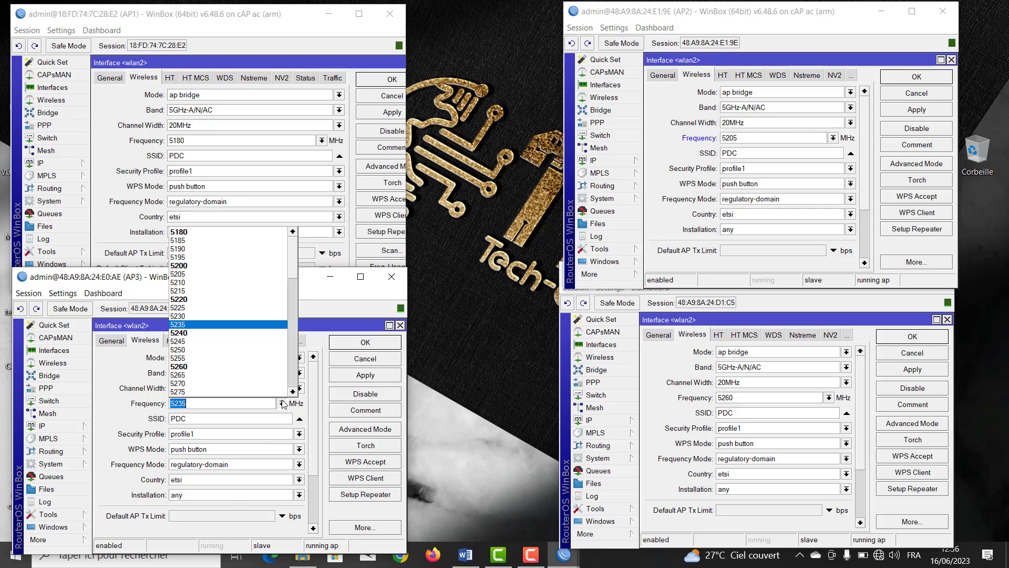
click(282, 403)
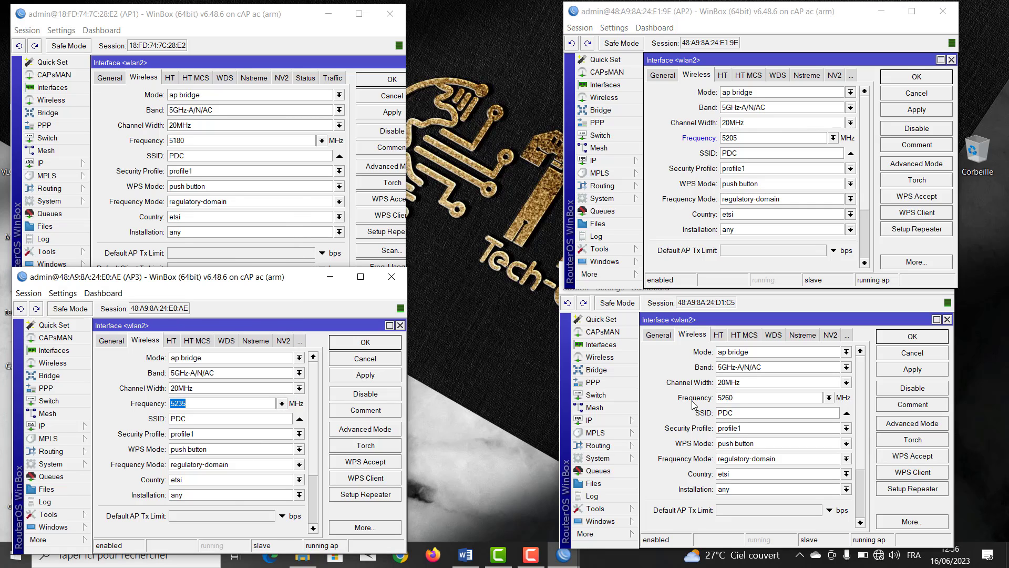
Select wlan2 frequencies of 5275 MHz on AP4, after trying 5280 MHz, and 5240 MHz on AP3
click(829, 398)
click(829, 398)
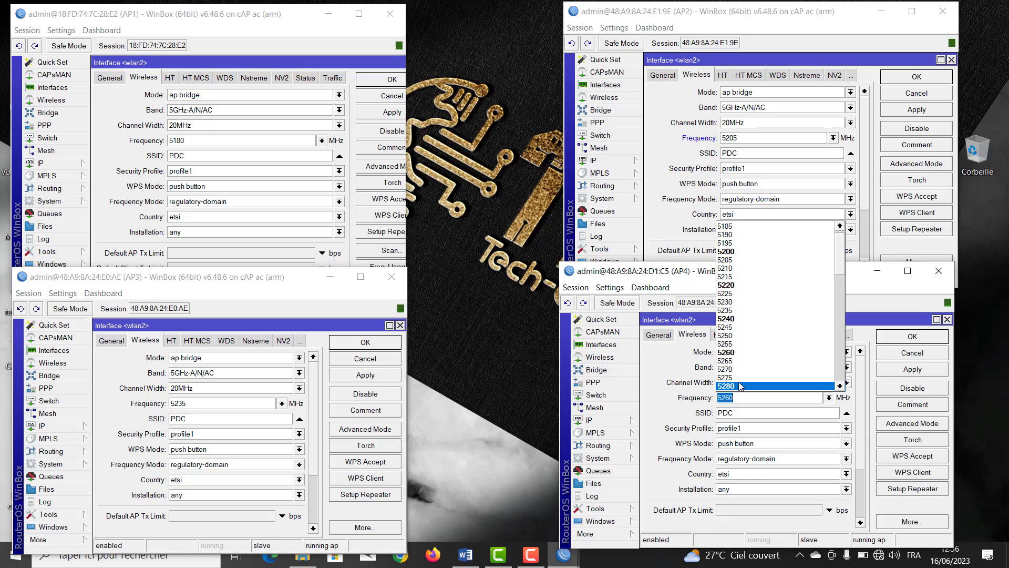
click(739, 386)
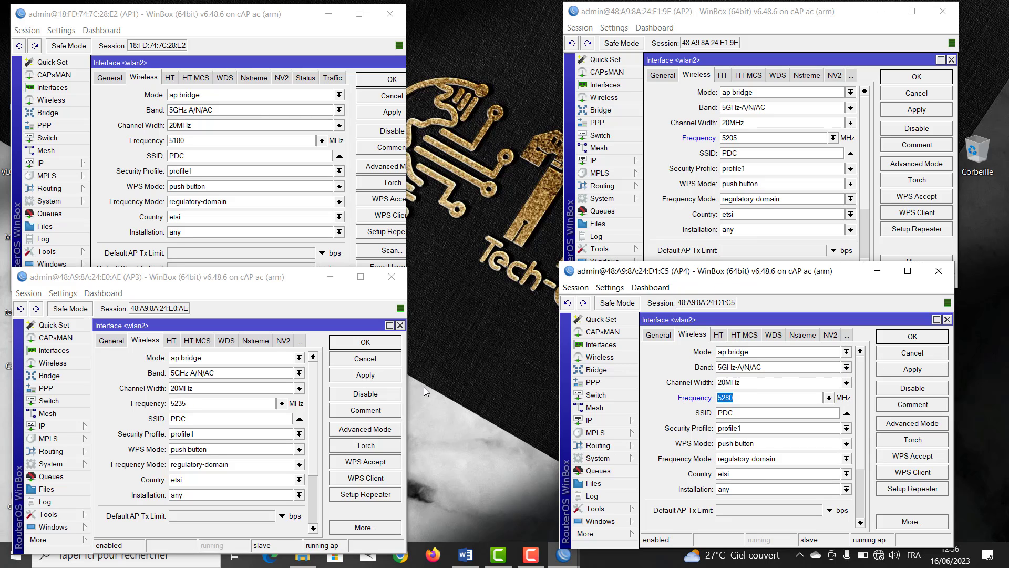
click(829, 398)
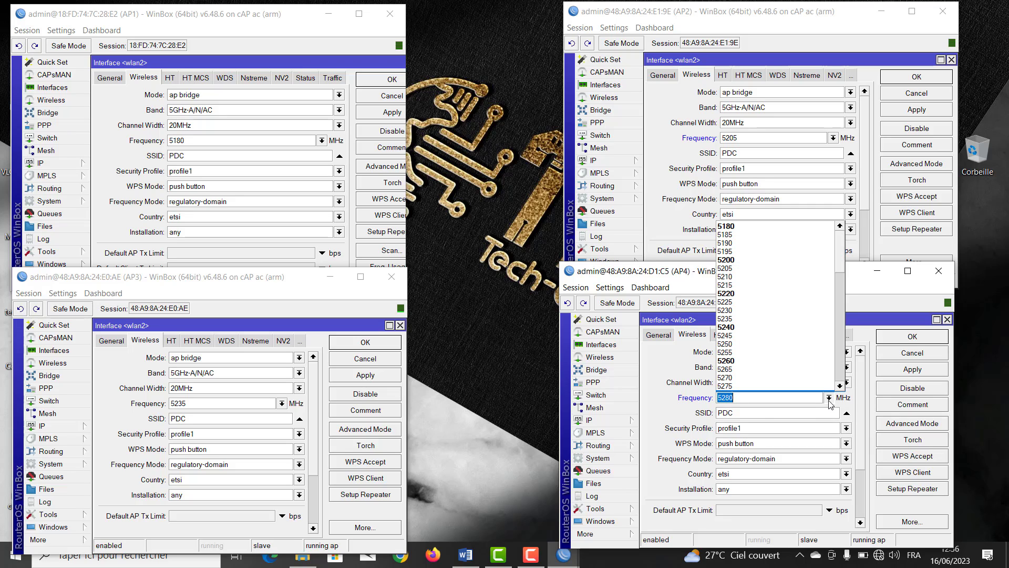
click(795, 387)
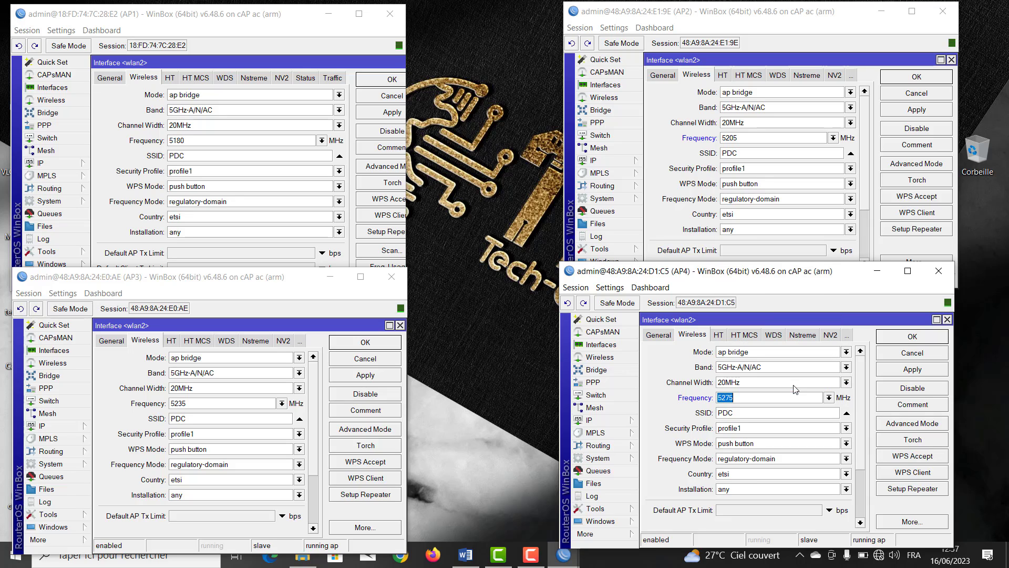
click(282, 403)
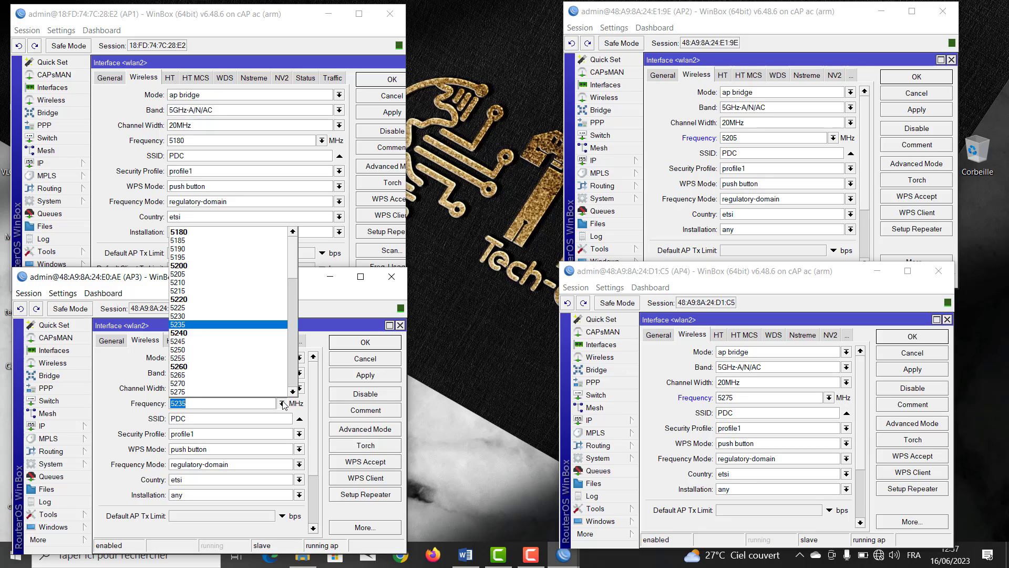
click(189, 333)
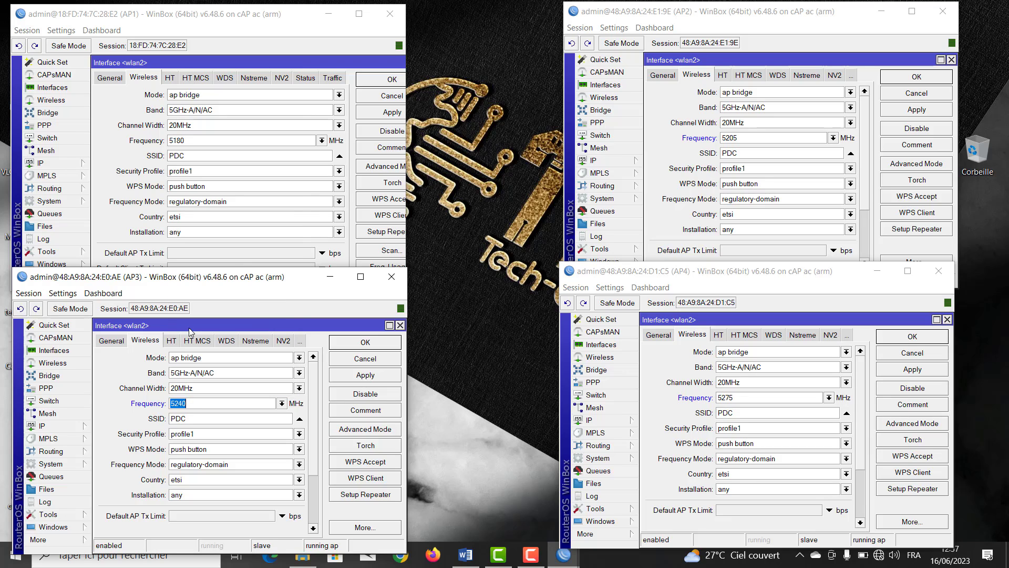
Apply the selected wlan2 frequencies on AP2, AP4 and AP3 and close their interface settings
click(834, 139)
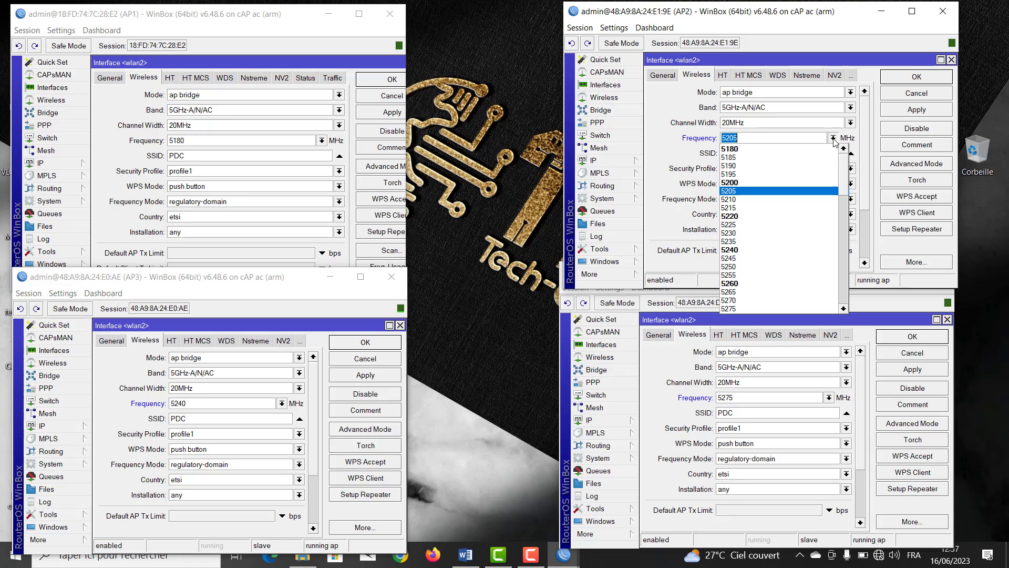
click(834, 139)
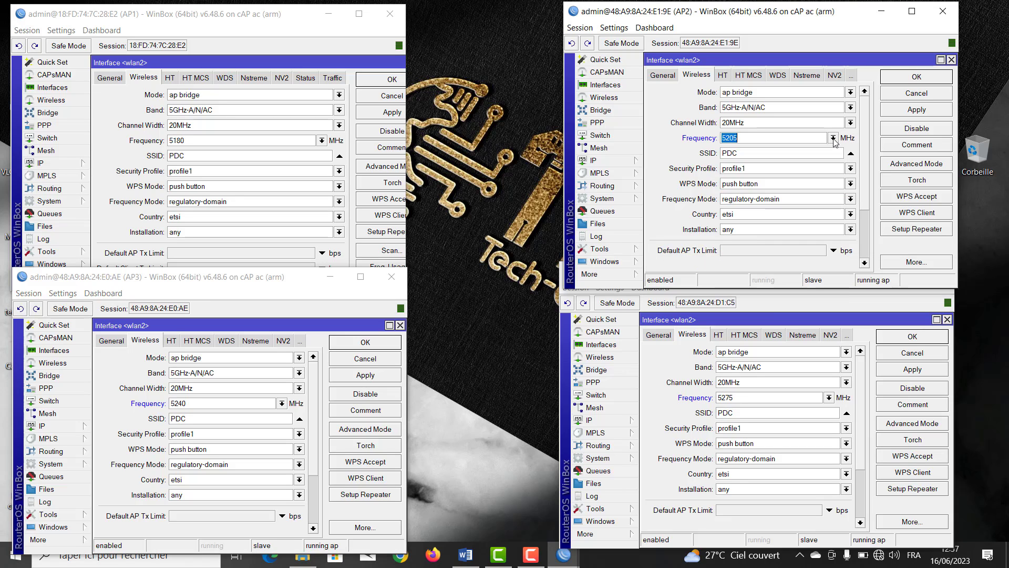
click(912, 78)
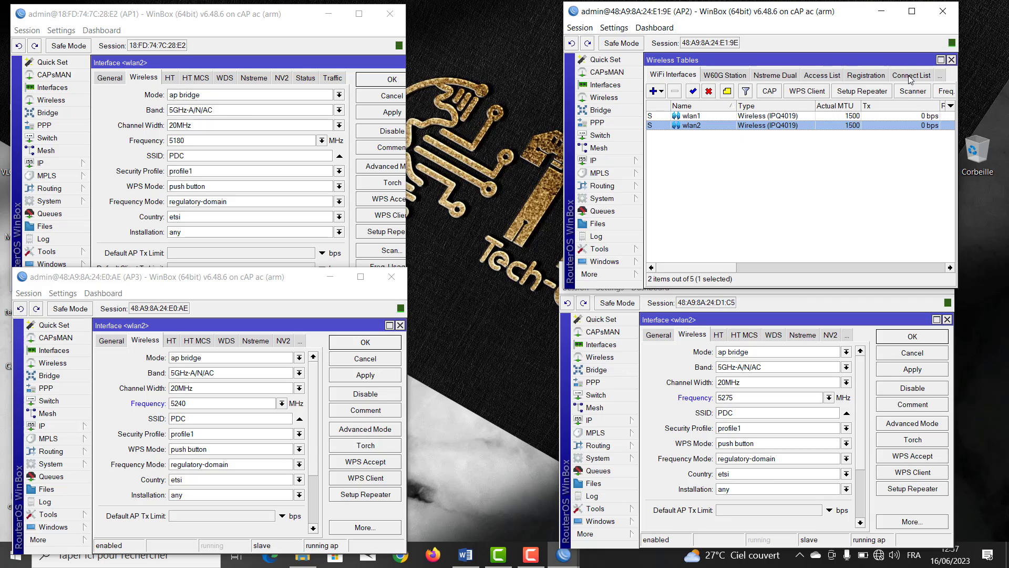
click(917, 338)
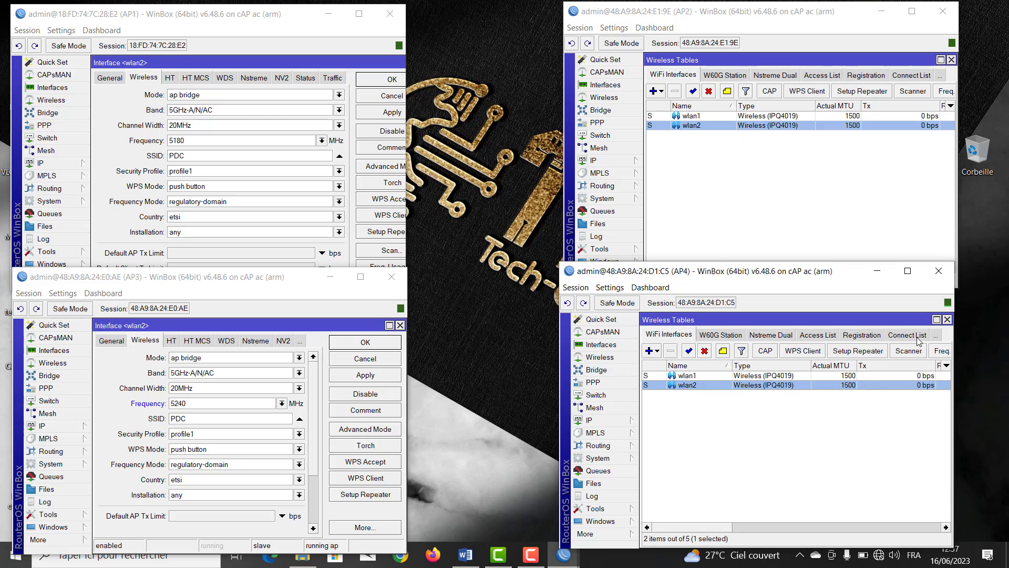
click(373, 343)
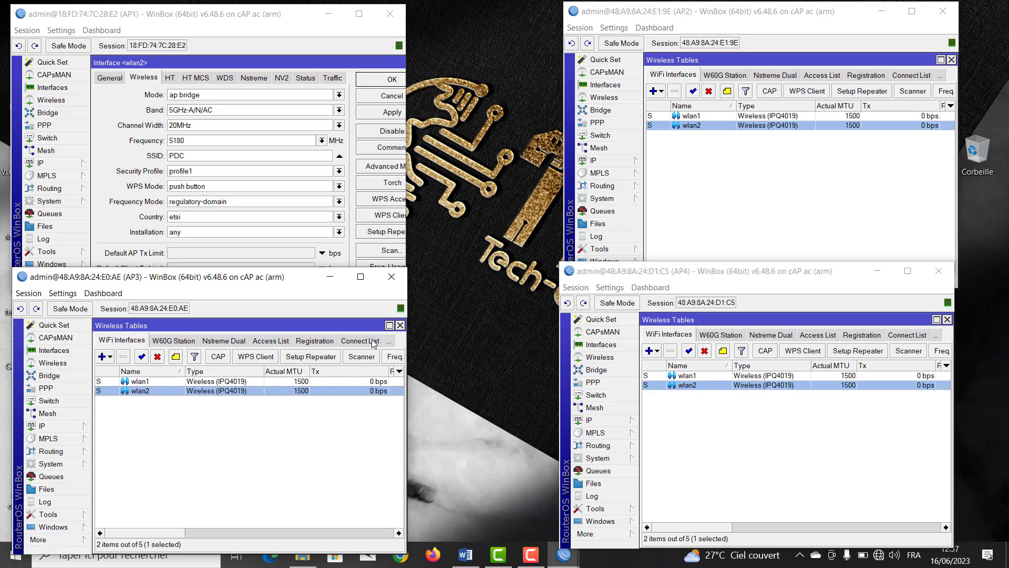
Confirm the wlan2 settings on AP1, and close the wireless tables on all four access points and the bridge windows on AP2, AP3 and AP4
click(400, 324)
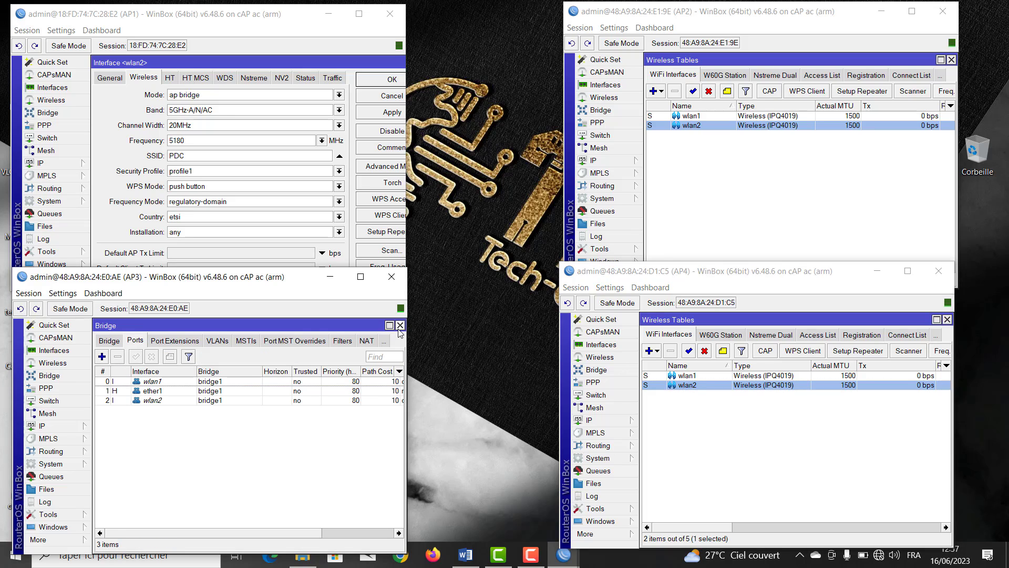
click(400, 326)
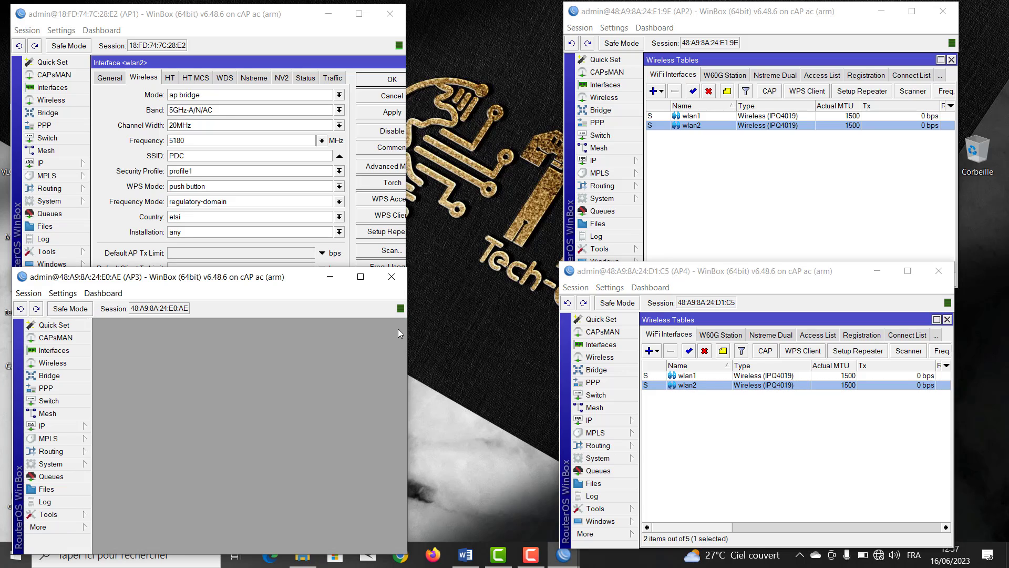
click(383, 82)
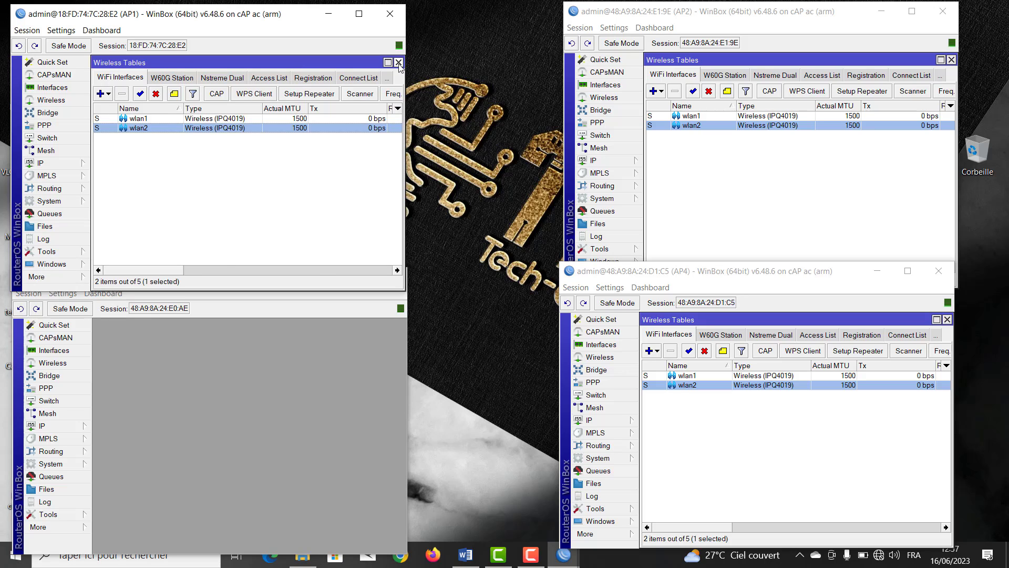
click(399, 63)
click(952, 60)
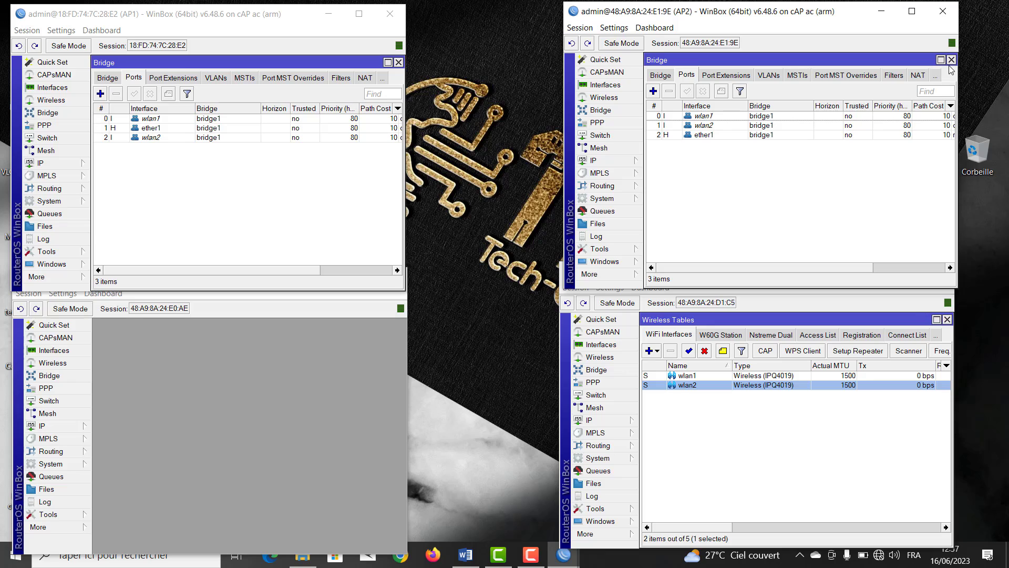
click(953, 60)
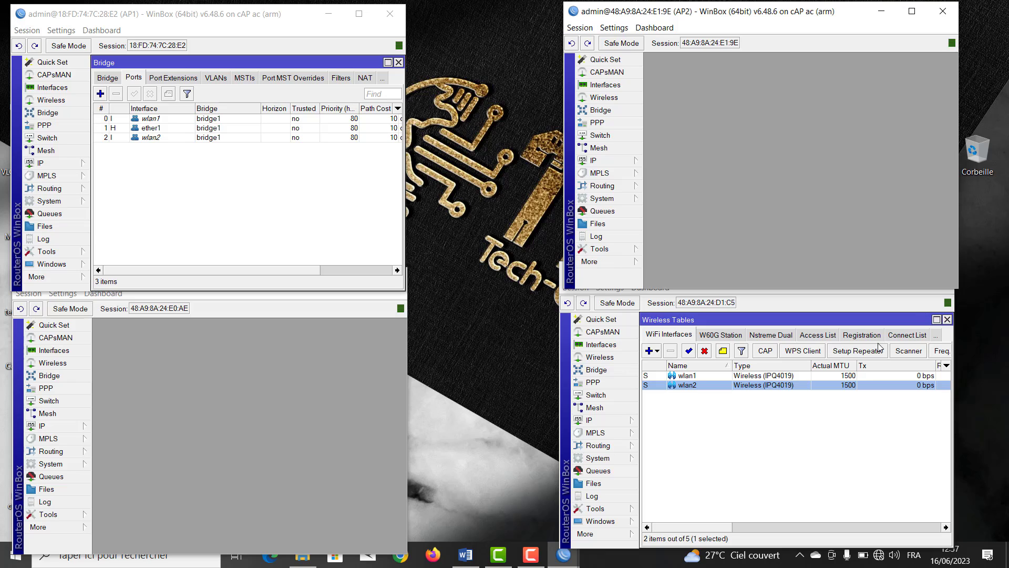
click(947, 320)
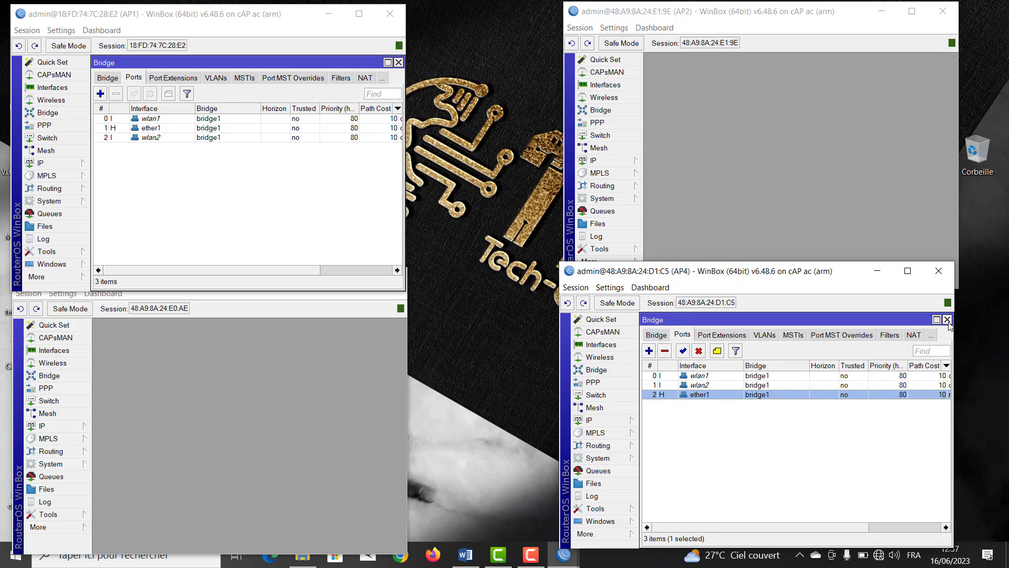
click(948, 321)
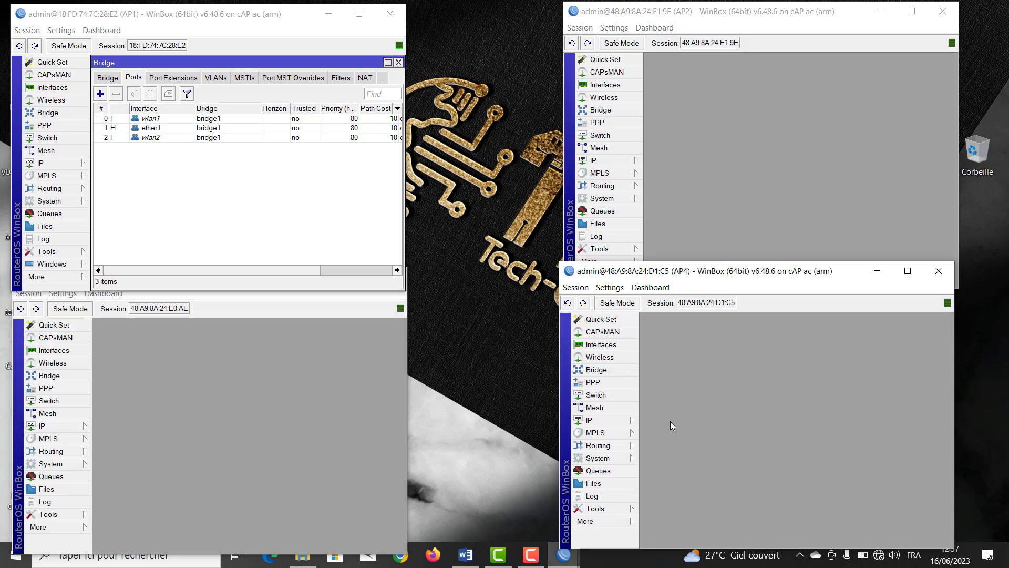
Maximize the AP1 session and open its IP address list for review
click(357, 17)
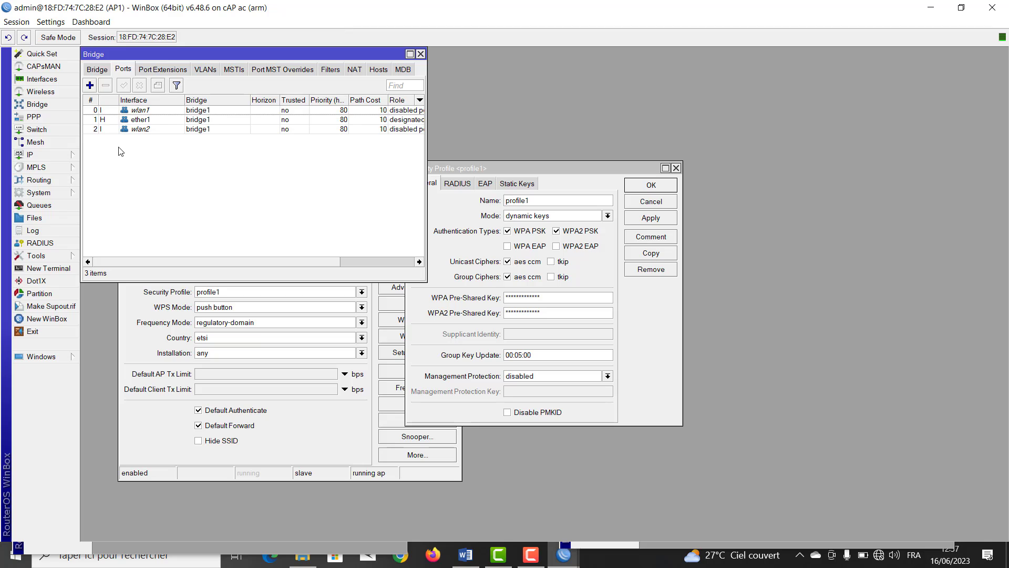
click(47, 155)
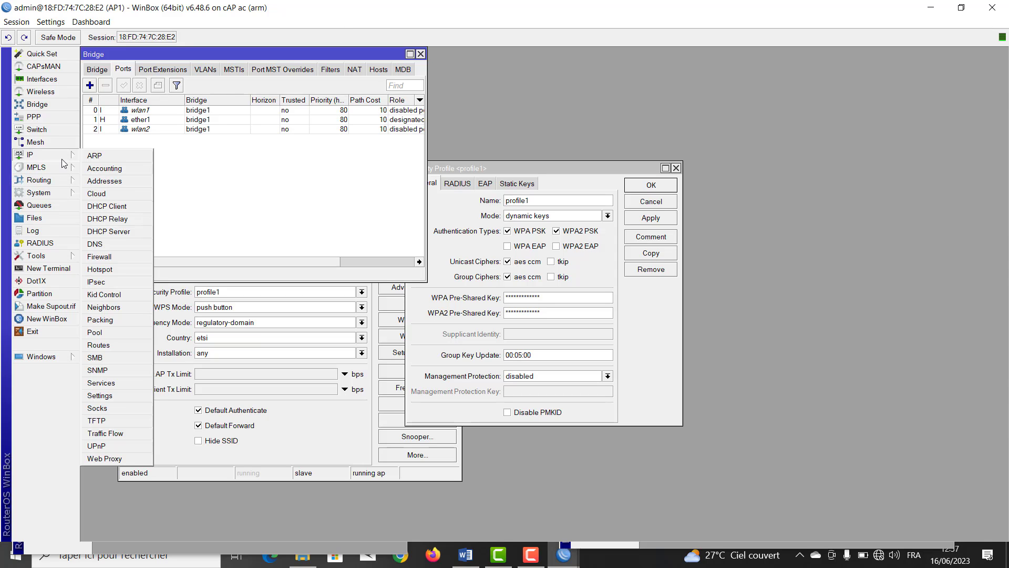
click(124, 184)
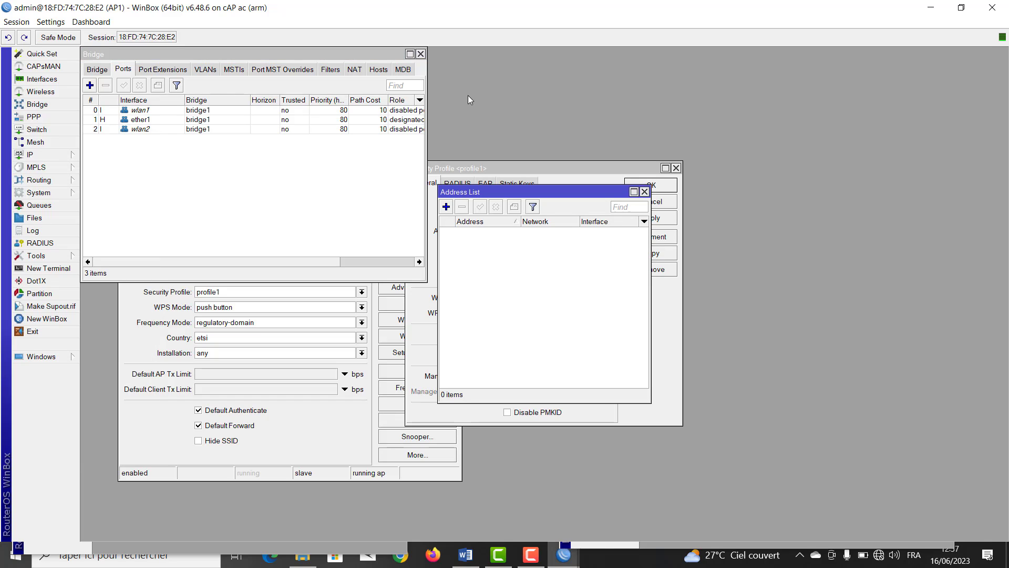
Close the WinBox sessions of AP1, AP3, AP4 and AP2
click(981, 7)
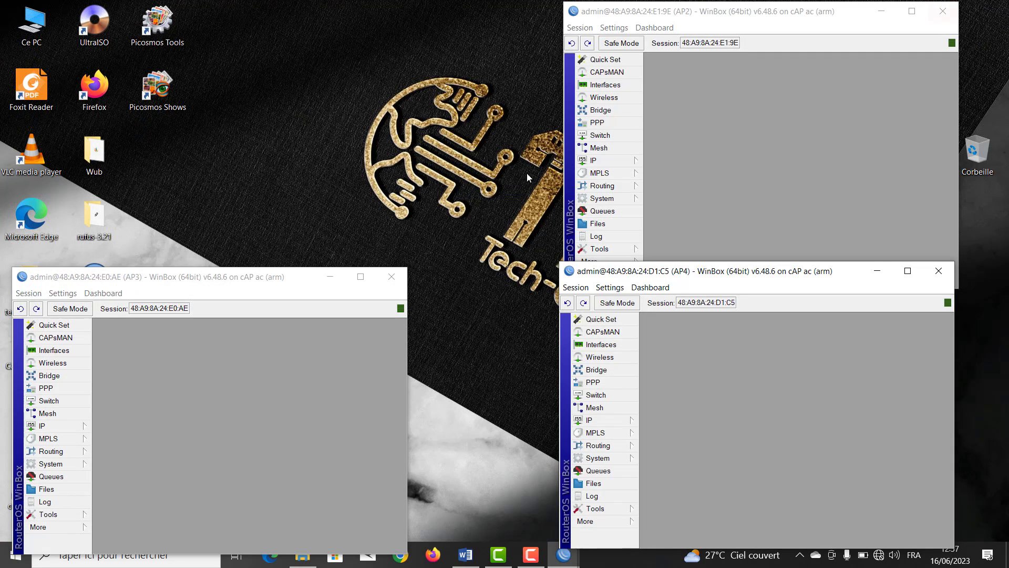
drag(262, 279, 347, 178)
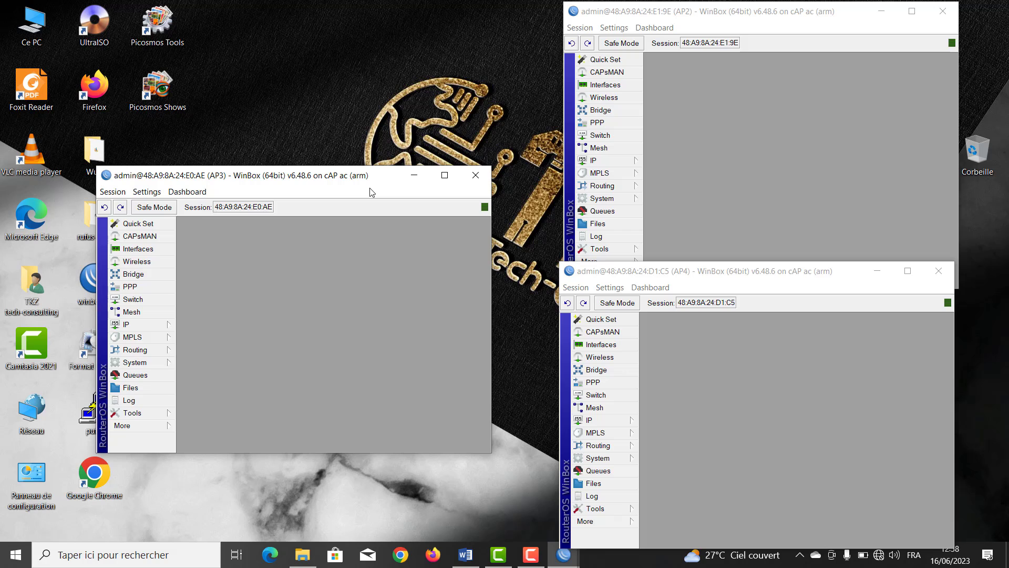
click(476, 175)
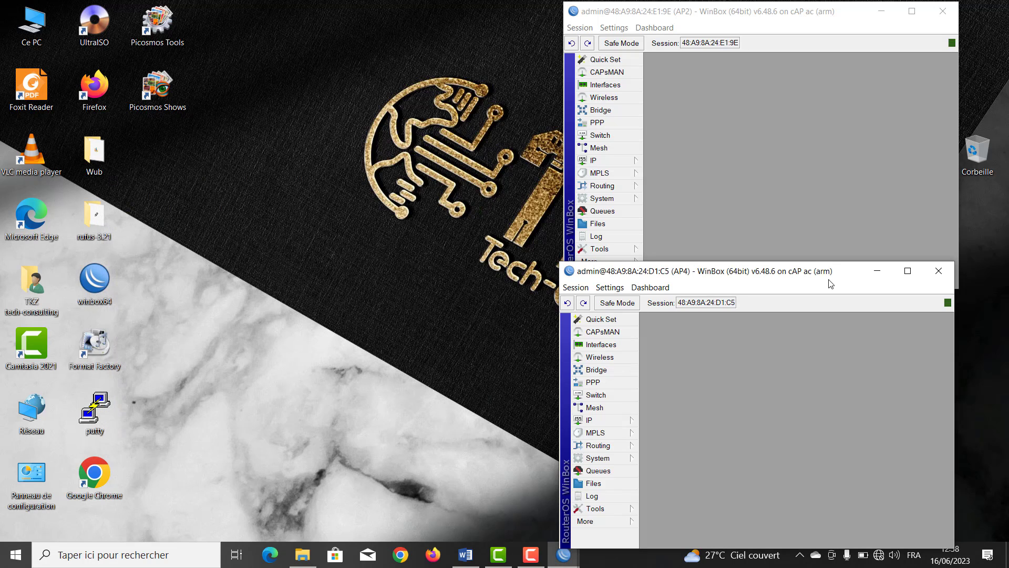
click(939, 271)
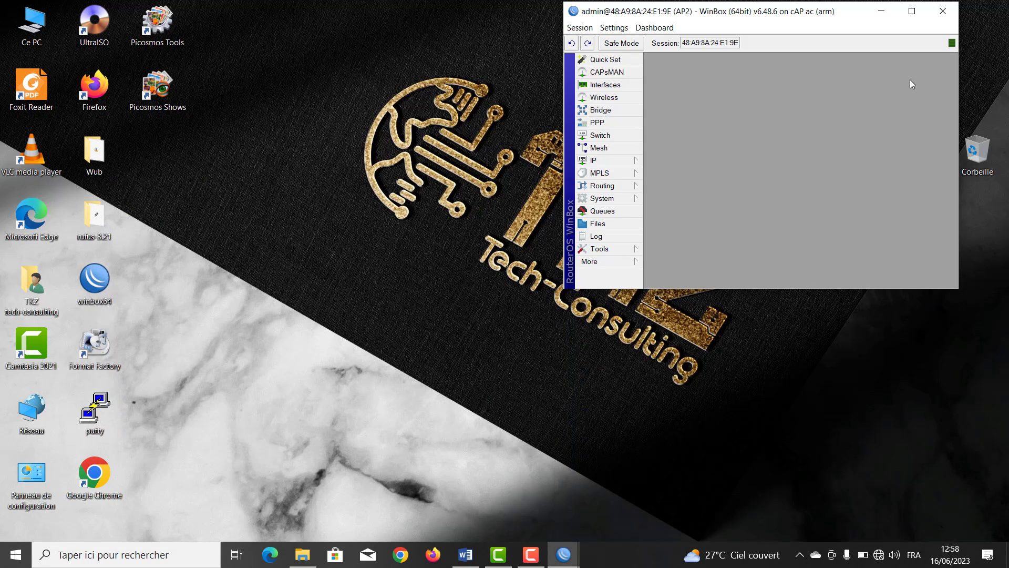
click(940, 19)
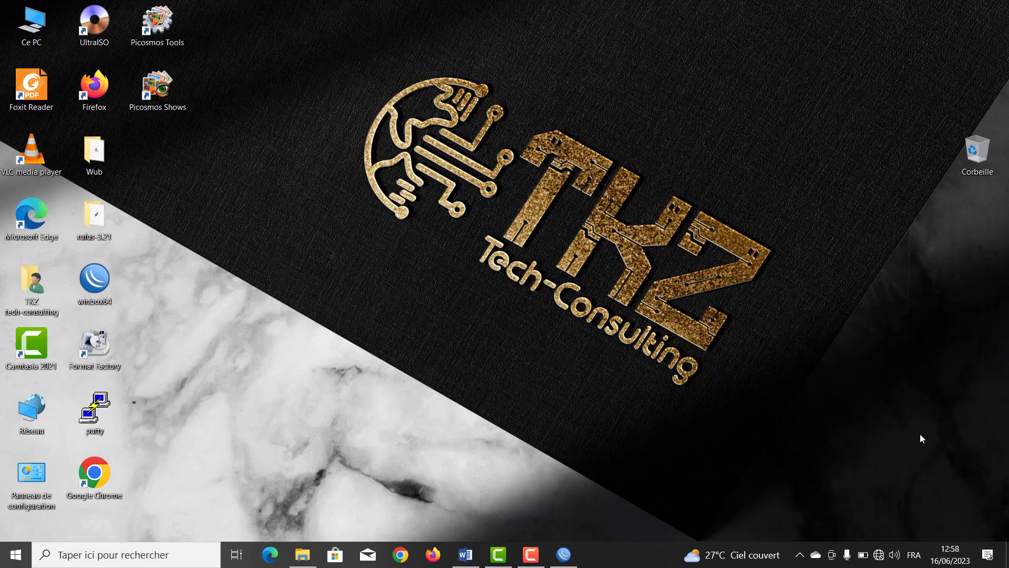